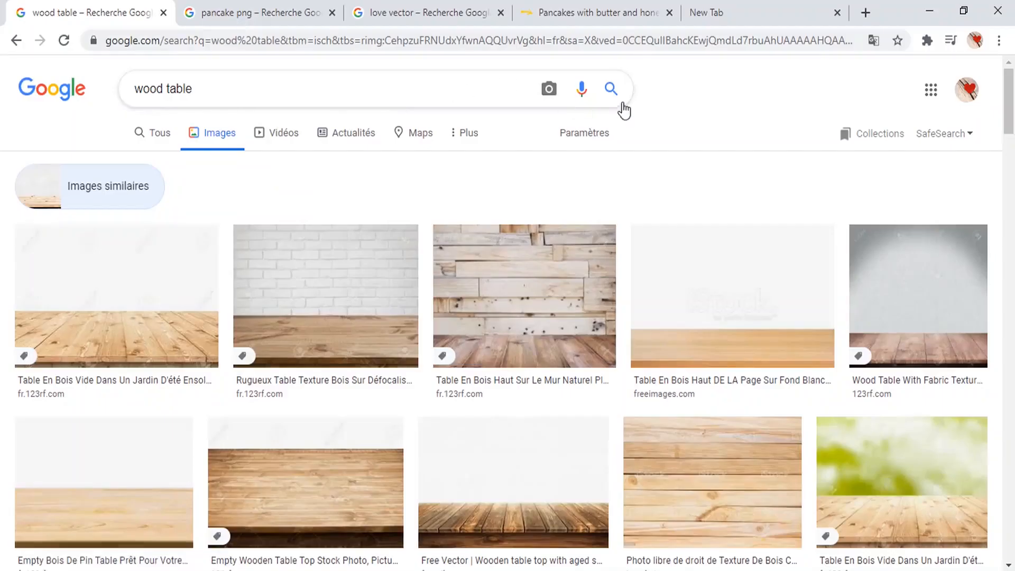
Step: Search Google Images for "wood table" and examine pictures of empty wooden tabletops on transparent backgrounds
{"action": "left_click", "coordinate": [611, 88]}
{"action": "scroll", "coordinate": [766, 302], "scroll_direction": "down", "scroll_amount": 8}
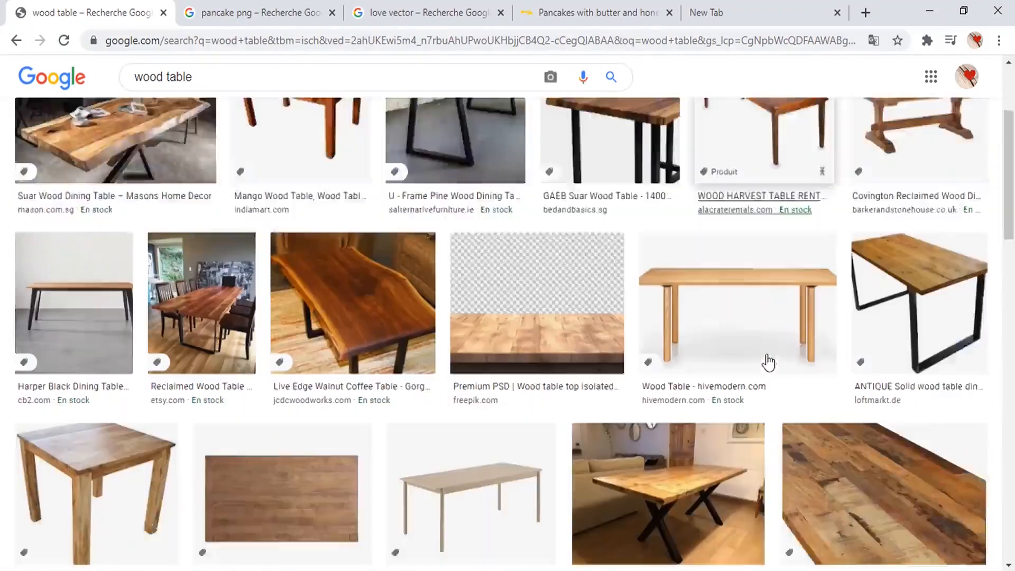
{"action": "left_click", "coordinate": [540, 185]}
{"action": "scroll", "coordinate": [771, 245], "scroll_direction": "down", "scroll_amount": 9}
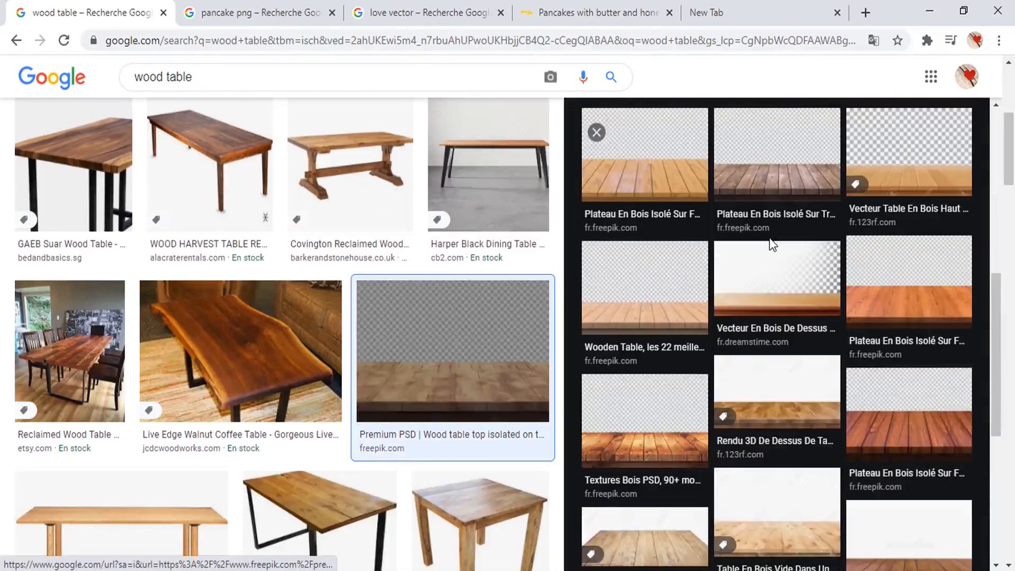
{"action": "scroll", "coordinate": [736, 328], "scroll_direction": "up", "scroll_amount": 3}
{"action": "left_click", "coordinate": [646, 439]}
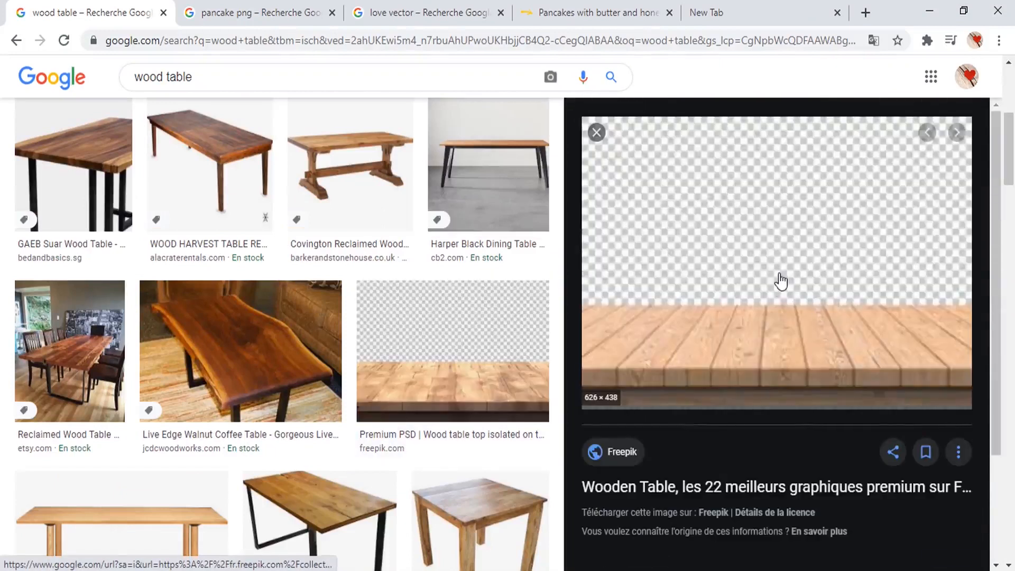
{"action": "scroll", "coordinate": [780, 283], "scroll_direction": "down", "scroll_amount": 5}
{"action": "left_click", "coordinate": [761, 404]}
Step: Open 123.jpg in Photoshop and convert its locked Background into a regular layer
{"action": "left_click_drag", "start_coordinate": [642, 340], "coordinate": [795, 61]}
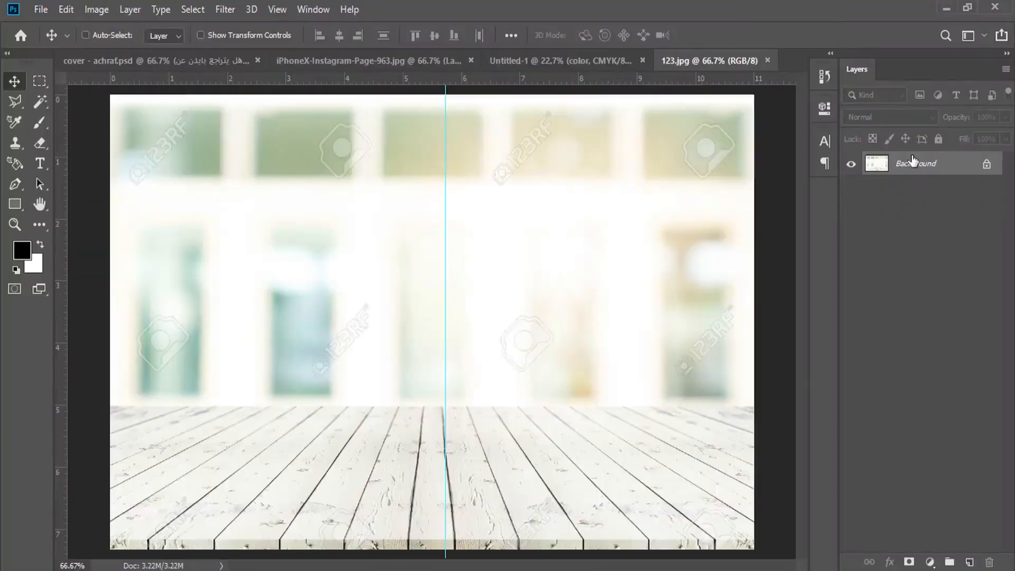
{"action": "double_click", "coordinate": [914, 160]}
{"action": "left_click", "coordinate": [629, 166]}
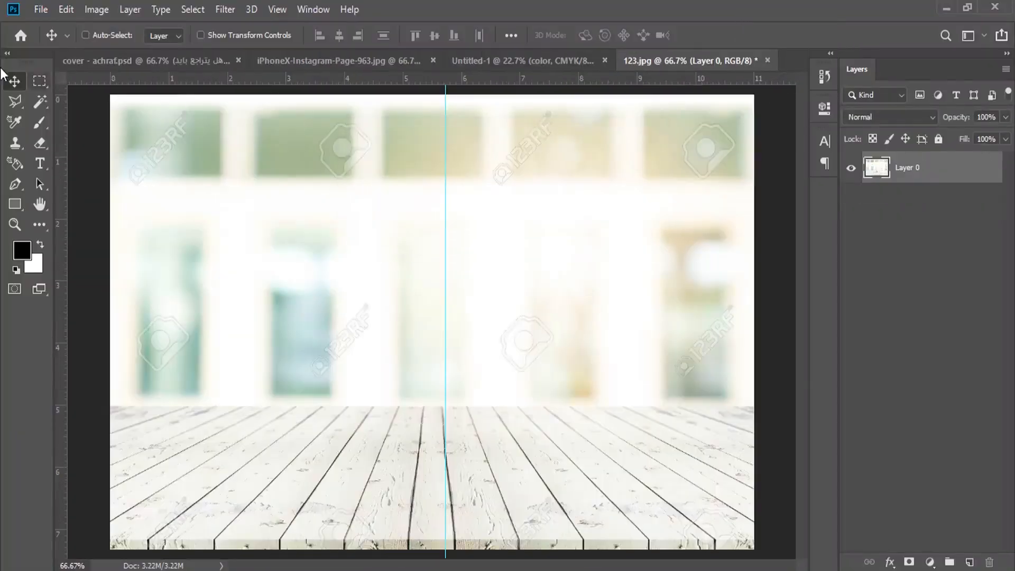
Step: Select the blurred window area above the white wooden tabletop with a rectangular marquee, clear it and deselect
{"action": "left_click", "coordinate": [40, 81]}
{"action": "left_click_drag", "start_coordinate": [109, 95], "coordinate": [775, 408]}
{"action": "left_click", "coordinate": [66, 10]}
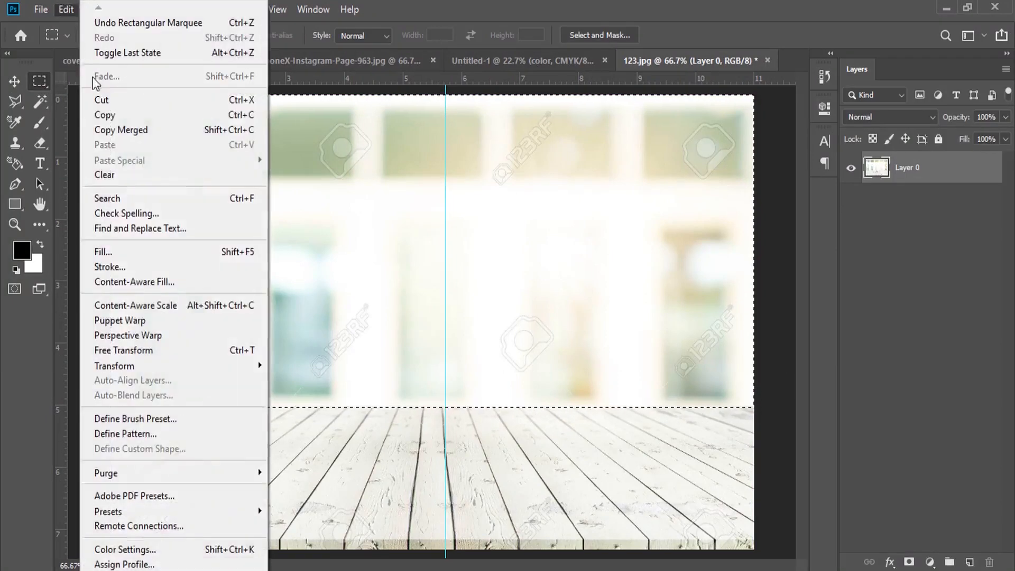
{"action": "left_click", "coordinate": [110, 173]}
{"action": "left_click", "coordinate": [193, 10]}
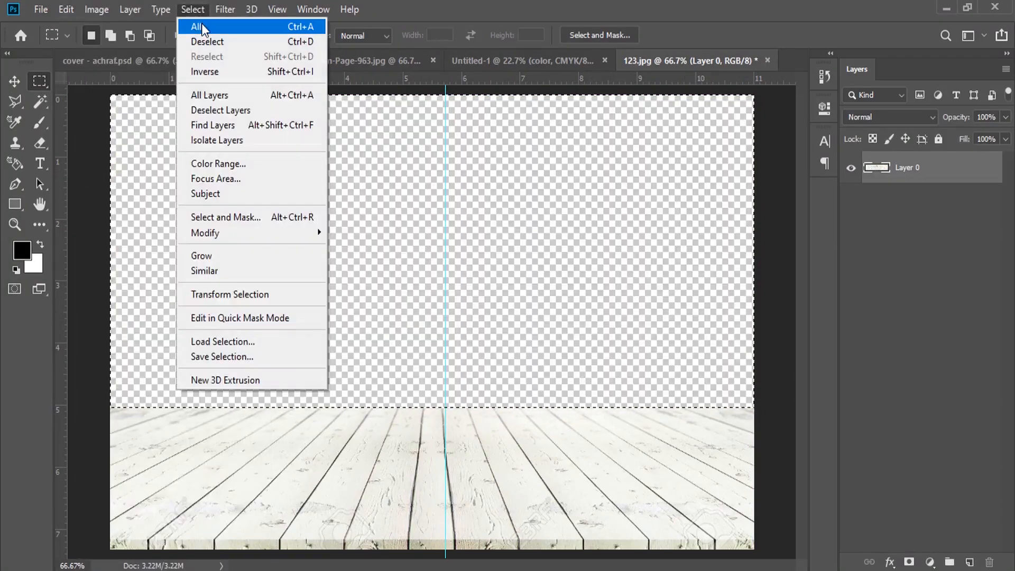
{"action": "left_click", "coordinate": [208, 43]}
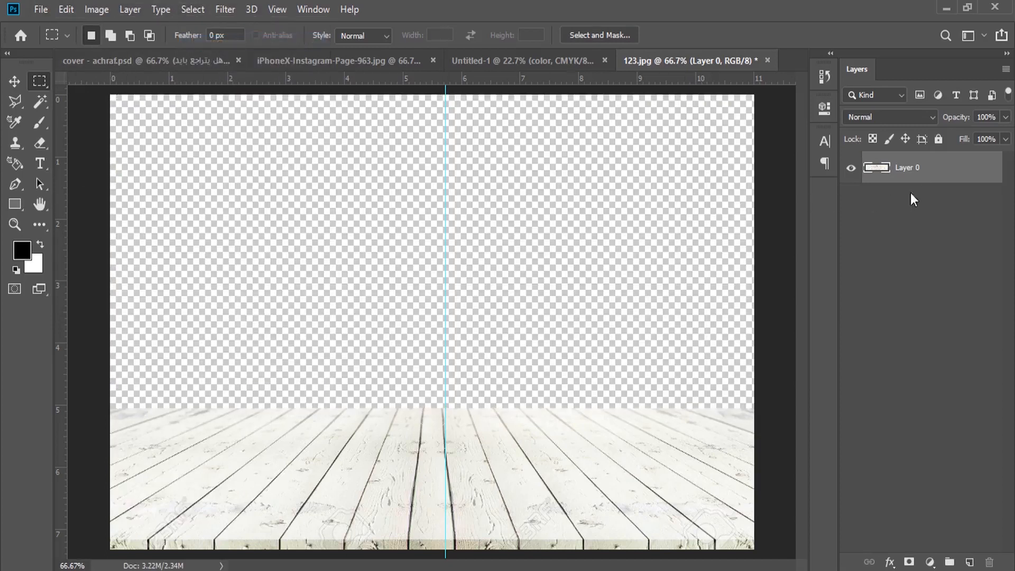
Step: Convert the cut-out tabletop layer to a smart object and move it into the Untitled-1 document
{"action": "right_click", "coordinate": [939, 178]}
{"action": "left_click", "coordinate": [932, 216]}
{"action": "left_click", "coordinate": [15, 79]}
{"action": "left_click_drag", "start_coordinate": [356, 422], "coordinate": [419, 428]}
Step: Scale the tabletop to about 149% so it spans the page width, and shift it lower on the page
{"action": "left_click", "coordinate": [66, 9]}
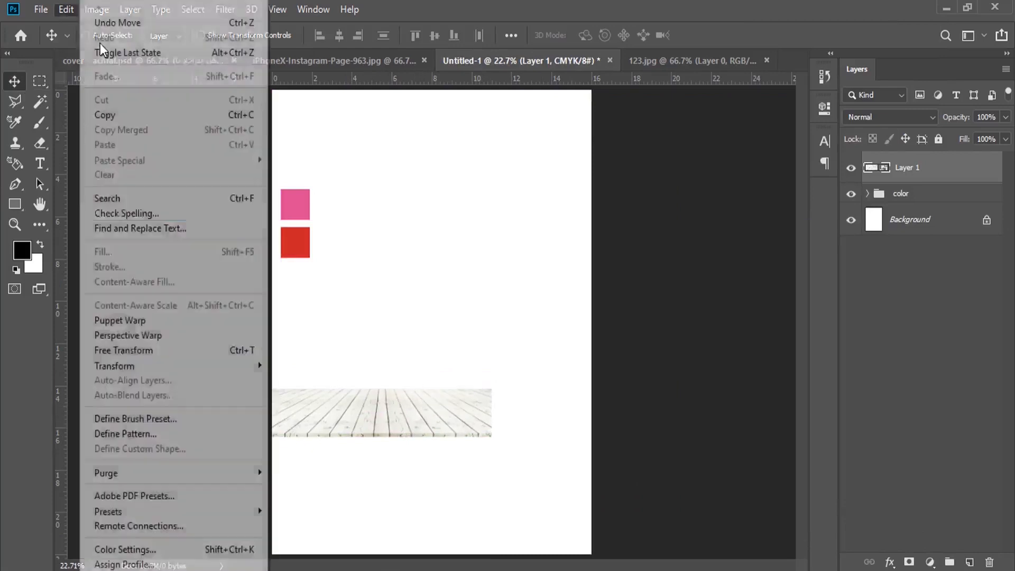
{"action": "left_click", "coordinate": [121, 349]}
{"action": "left_click_drag", "start_coordinate": [493, 437], "coordinate": [601, 472]}
{"action": "key", "text": "Return"}
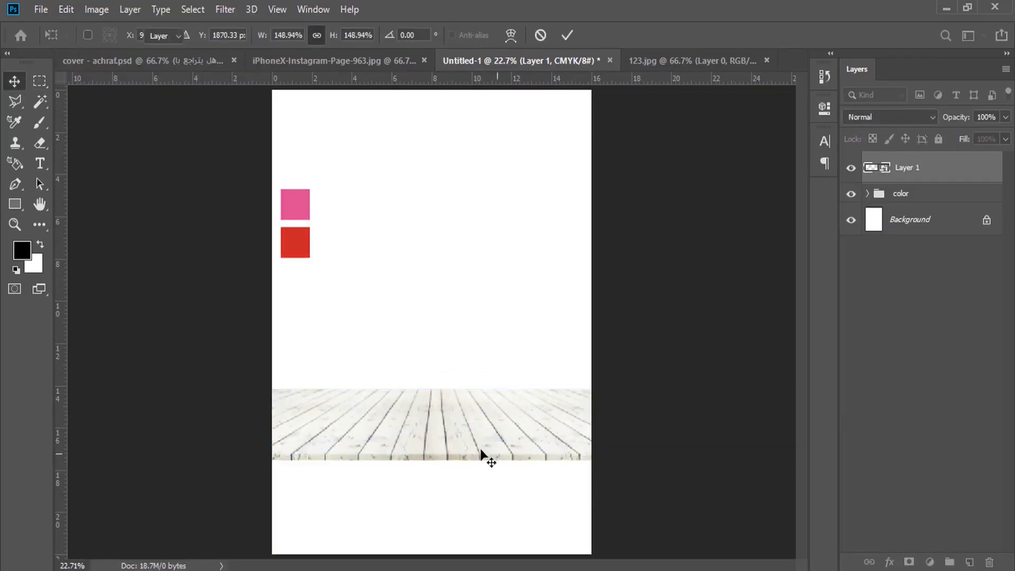
{"action": "left_click_drag", "start_coordinate": [413, 408], "coordinate": [420, 438]}
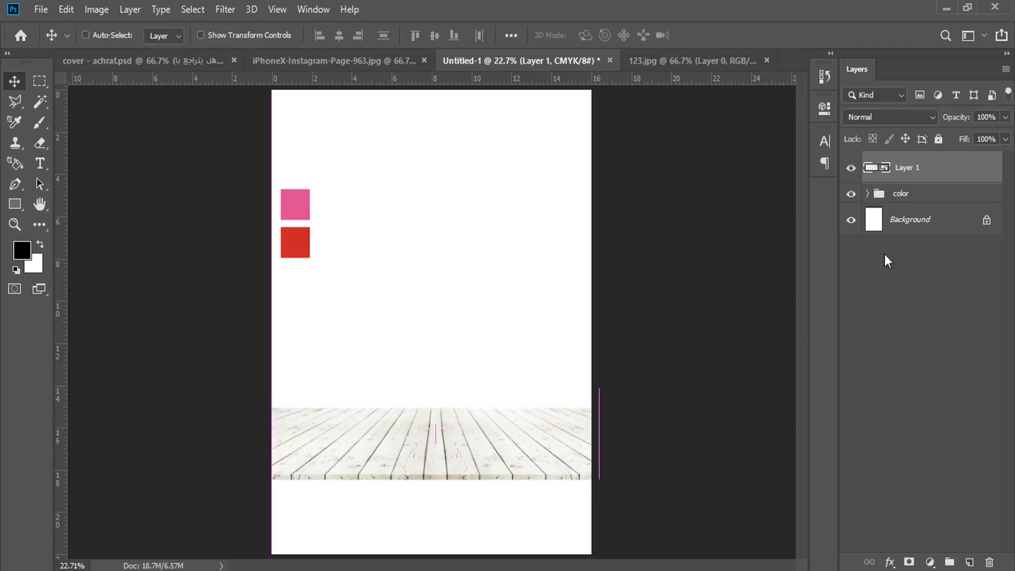
Step: Duplicate the tabletop layer, flip the copy vertically and place it directly below the original's front edge
{"action": "left_click_drag", "start_coordinate": [936, 174], "coordinate": [969, 562]}
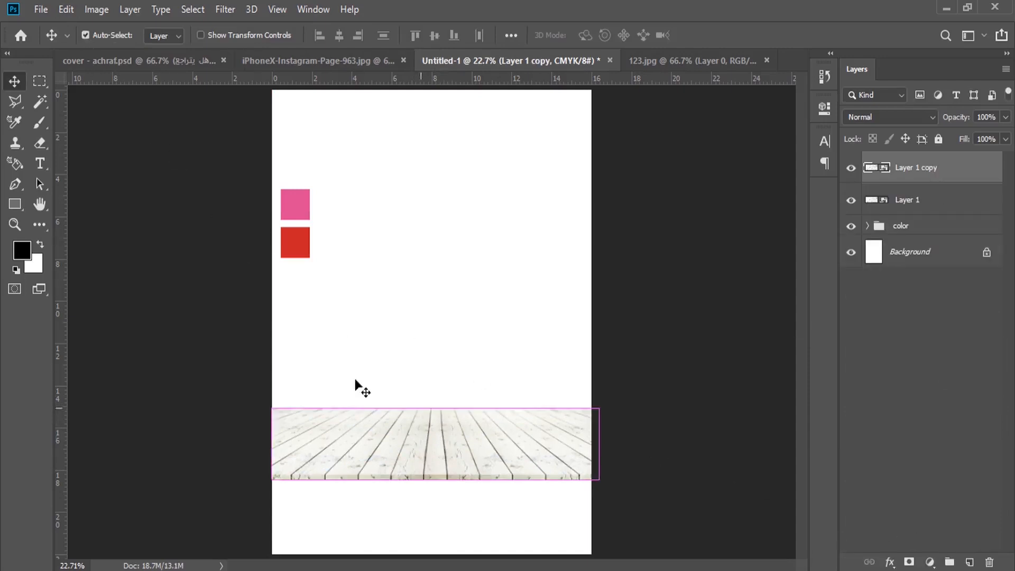
{"action": "left_click", "coordinate": [66, 9]}
{"action": "left_click", "coordinate": [241, 350]}
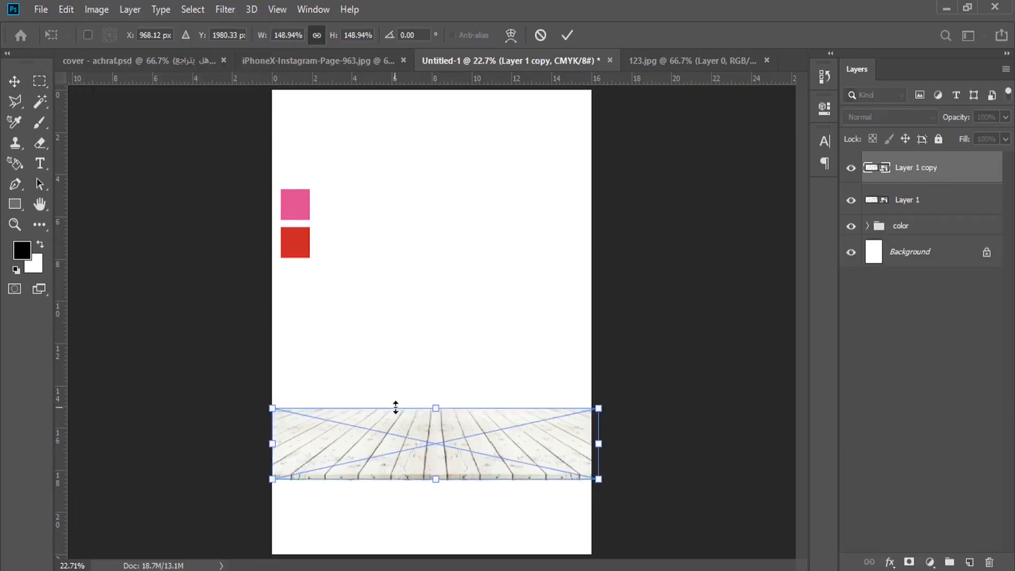
{"action": "right_click", "coordinate": [417, 424]}
{"action": "left_click", "coordinate": [446, 428]}
{"action": "left_click_drag", "start_coordinate": [449, 424], "coordinate": [450, 496]}
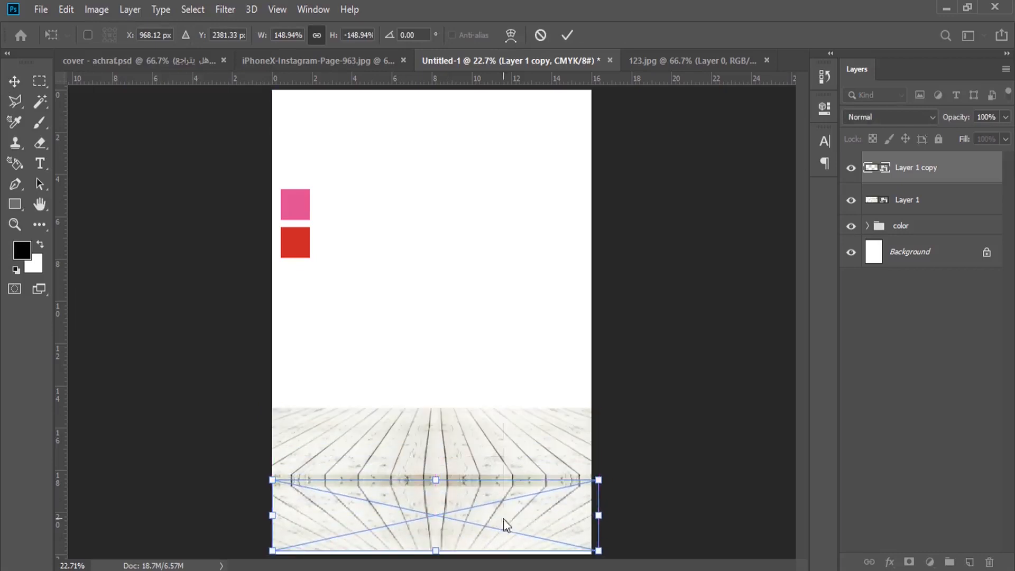
Step: Apply a perspective transform to the flipped copy, widening its lower edge well beyond the page
{"action": "right_click", "coordinate": [502, 516]}
{"action": "left_click", "coordinate": [551, 397]}
{"action": "left_click_drag", "start_coordinate": [599, 550], "coordinate": [822, 474]}
{"action": "key", "text": "Return"}
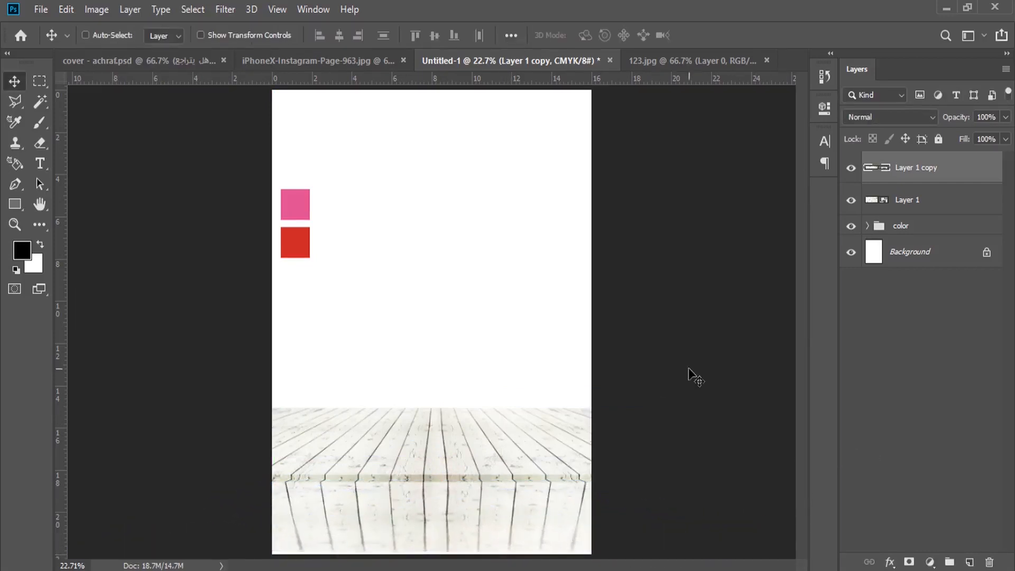
Step: Move Layer 1 copy beneath Layer 1 and shift it up and slightly right to tuck under the table's front edge
{"action": "left_click_drag", "start_coordinate": [908, 184], "coordinate": [910, 214]}
{"action": "left_click_drag", "start_coordinate": [549, 474], "coordinate": [553, 460]}
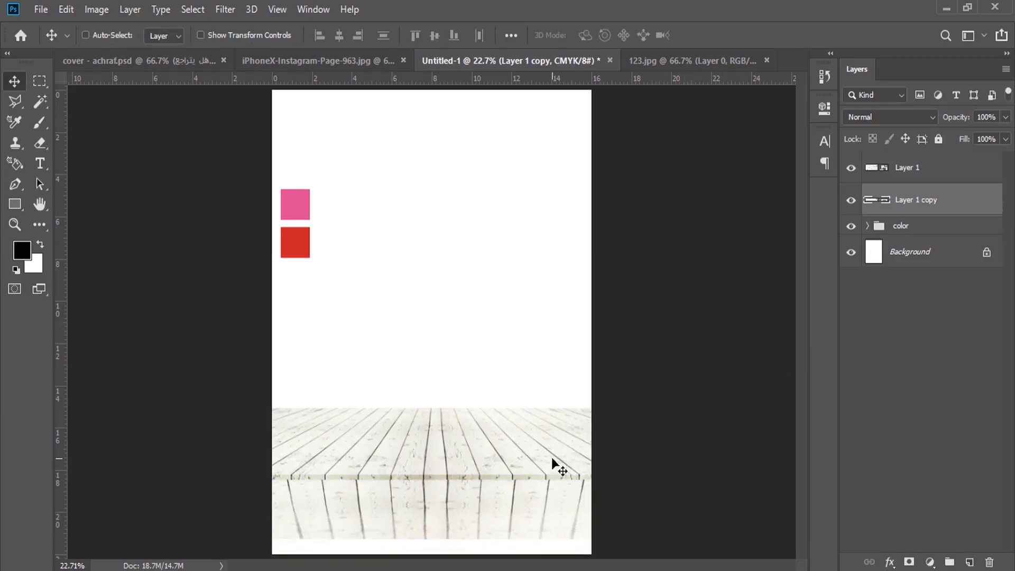
{"action": "left_click", "coordinate": [15, 223]}
{"action": "left_click_drag", "start_coordinate": [480, 490], "coordinate": [490, 419]}
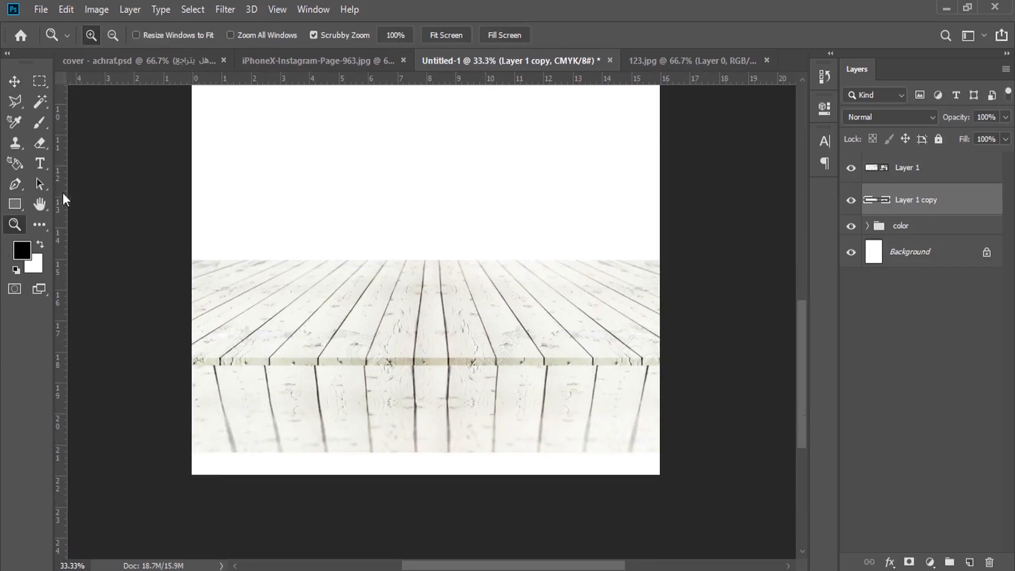
{"action": "key", "text": "v"}
{"action": "left_click_drag", "start_coordinate": [407, 416], "coordinate": [428, 411]}
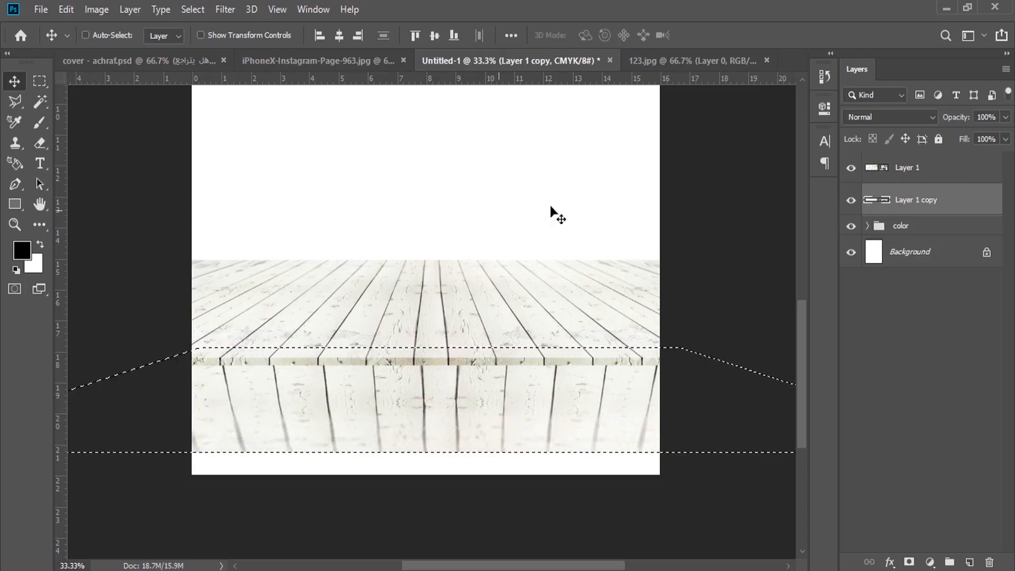
Step: On a new layer, paint a soft black shadow under the table edge inside the copy's selection using a 322 px brush at 46% opacity, and deselect
{"action": "left_click", "coordinate": [39, 122]}
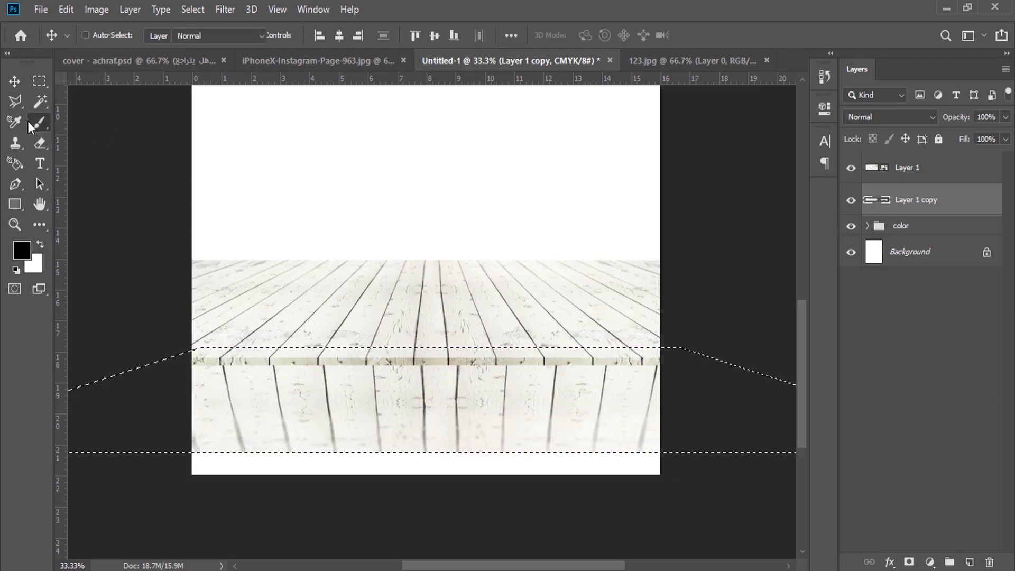
{"action": "left_click", "coordinate": [970, 562]}
{"action": "right_click", "coordinate": [336, 307]}
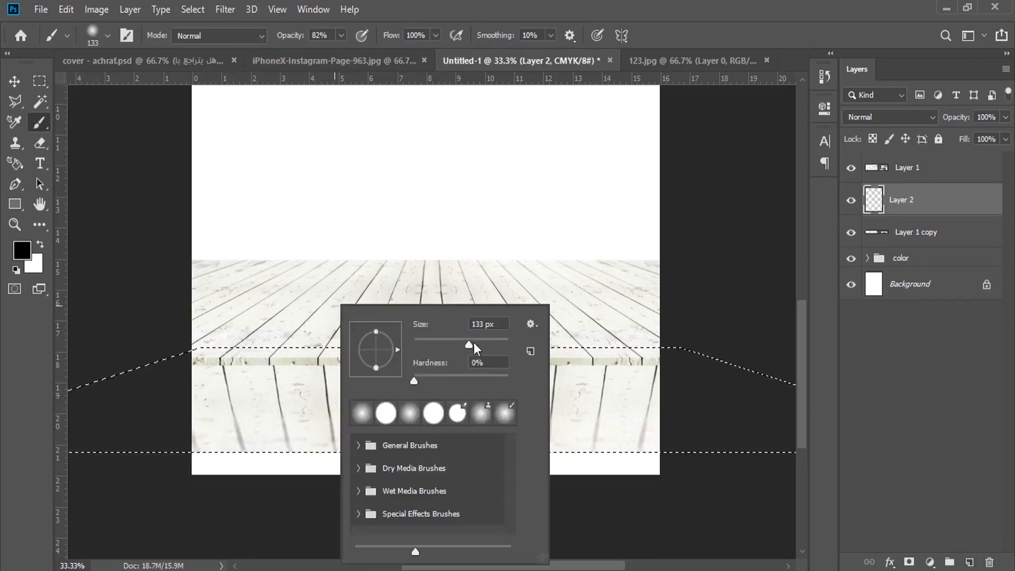
{"action": "left_click_drag", "start_coordinate": [483, 344], "coordinate": [491, 345]}
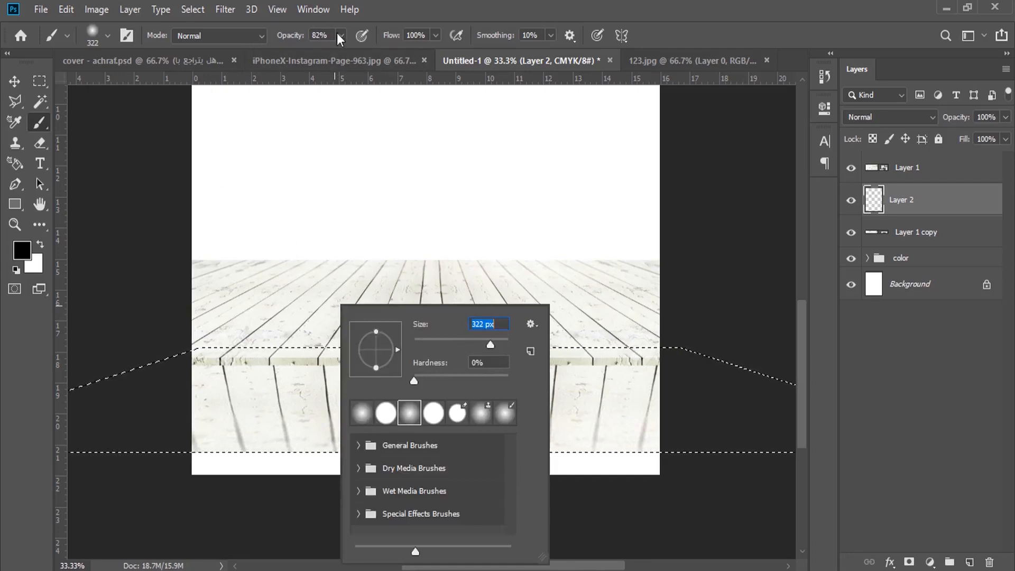
{"action": "left_click", "coordinate": [338, 34]}
{"action": "left_click_drag", "start_coordinate": [204, 336], "coordinate": [655, 344]}
{"action": "left_click", "coordinate": [193, 9]}
{"action": "left_click", "coordinate": [199, 39]}
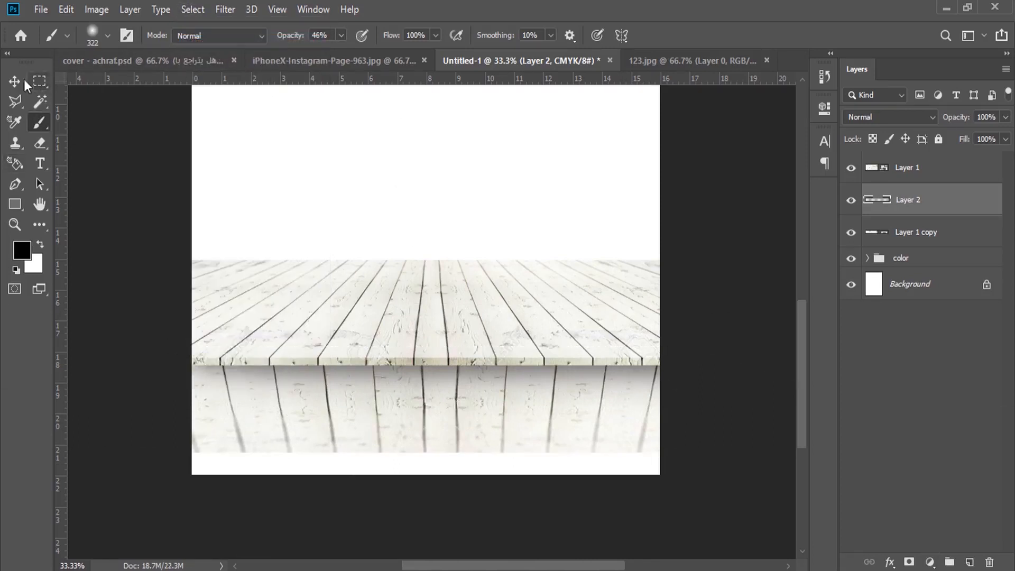
{"action": "key", "text": "v"}
{"action": "left_click", "coordinate": [15, 225]}
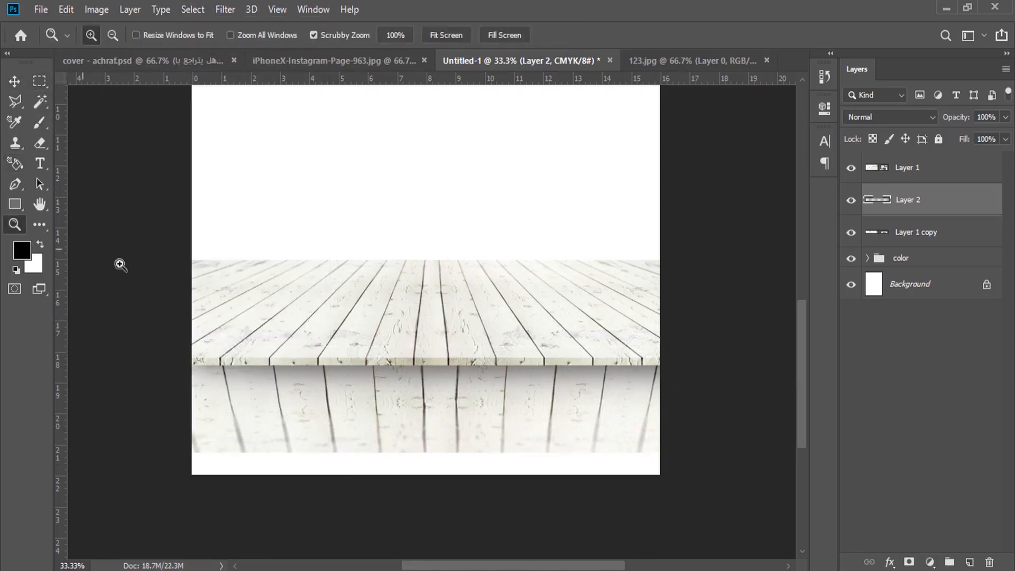
{"action": "left_click", "coordinate": [346, 324]}
{"action": "left_click_drag", "start_coordinate": [408, 290], "coordinate": [517, 251]}
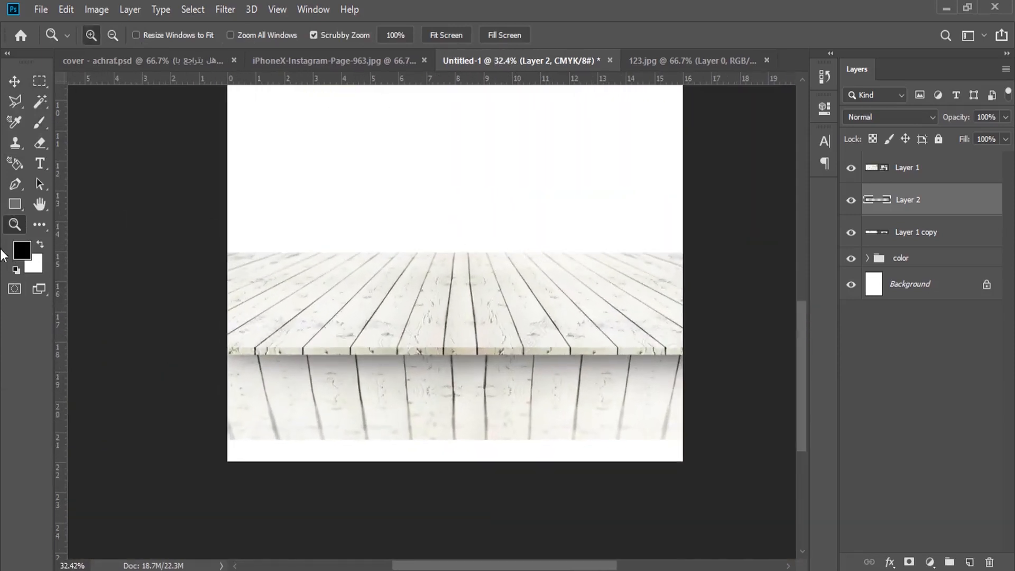
{"action": "left_click", "coordinate": [39, 204]}
{"action": "left_click_drag", "start_coordinate": [467, 309], "coordinate": [442, 387]}
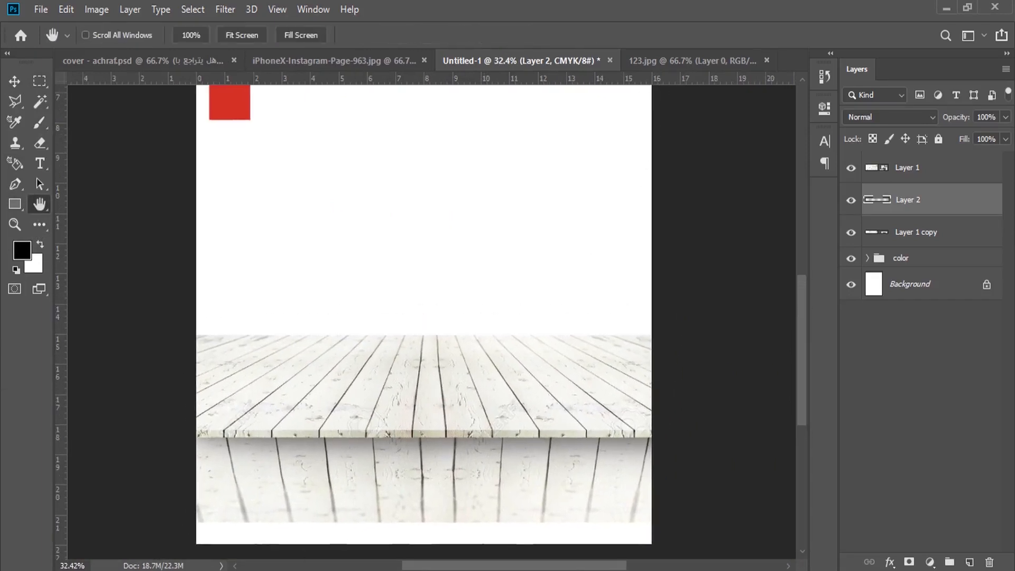
Step: Switch to Chrome, search Google Images for "pancake png" and open the "Pancakes with butter and honey" picture
{"action": "left_click", "coordinate": [382, 522]}
{"action": "left_click", "coordinate": [291, 21]}
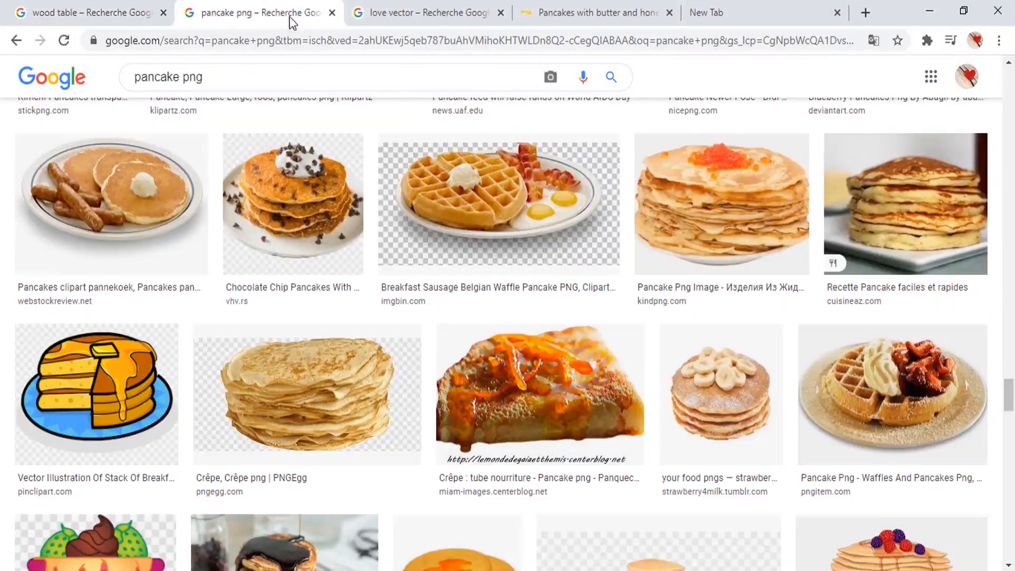
{"action": "left_click_drag", "start_coordinate": [1009, 395], "coordinate": [980, 113]}
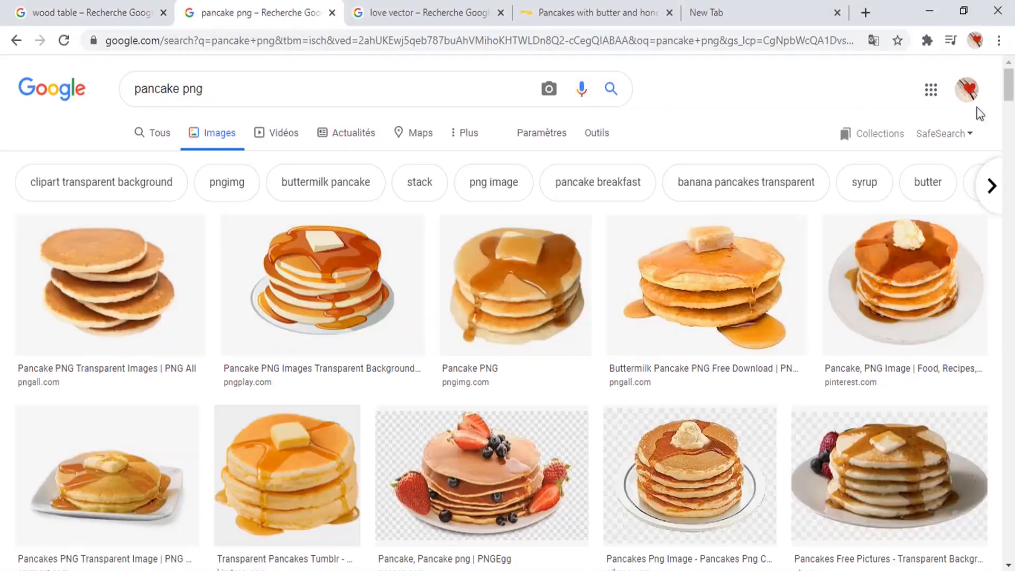
{"action": "left_click", "coordinate": [611, 88]}
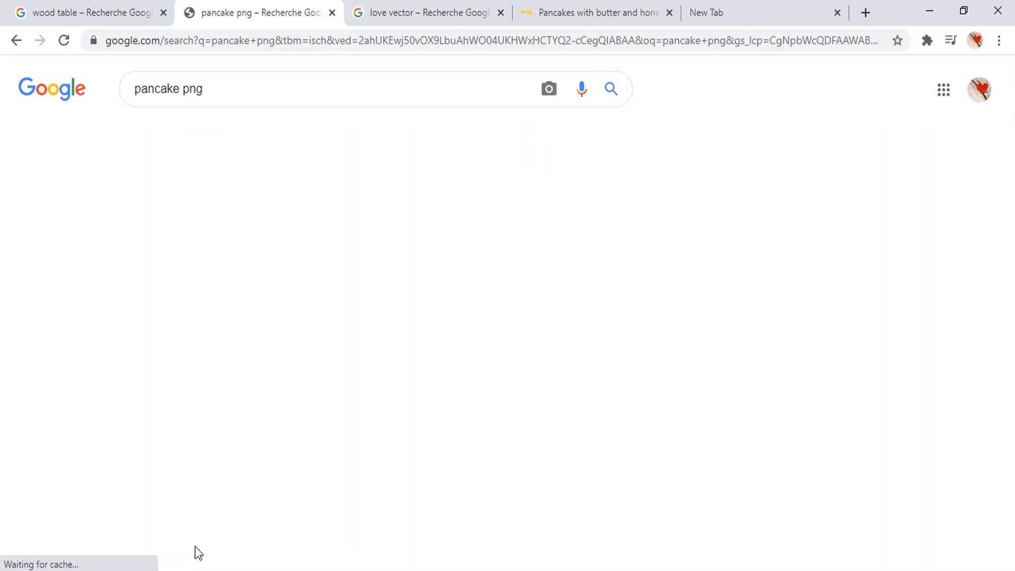
{"action": "scroll", "coordinate": [951, 344], "scroll_direction": "down", "scroll_amount": 4}
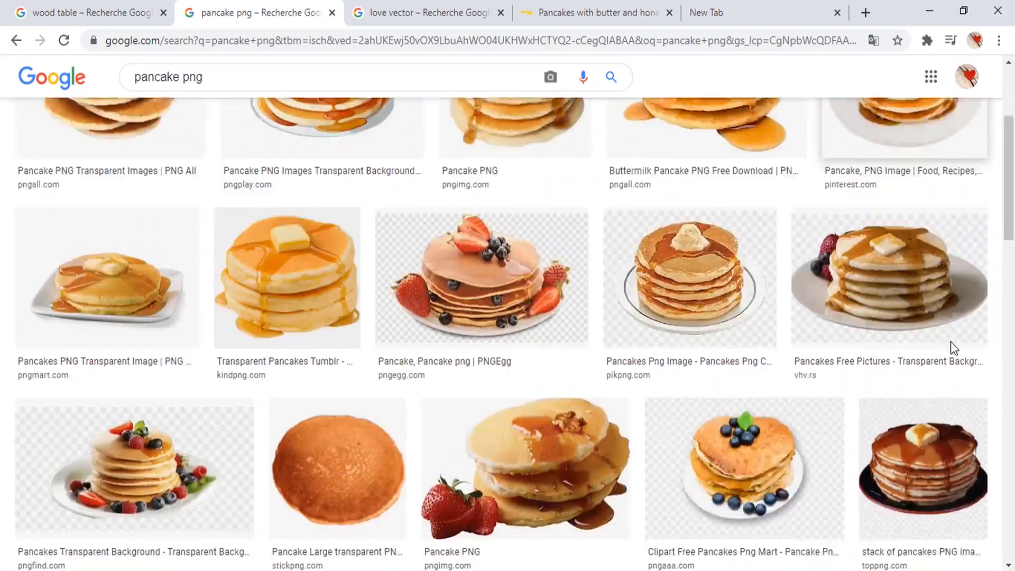
{"action": "scroll", "coordinate": [951, 347], "scroll_direction": "down", "scroll_amount": 3}
{"action": "scroll", "coordinate": [487, 302], "scroll_direction": "down", "scroll_amount": 5}
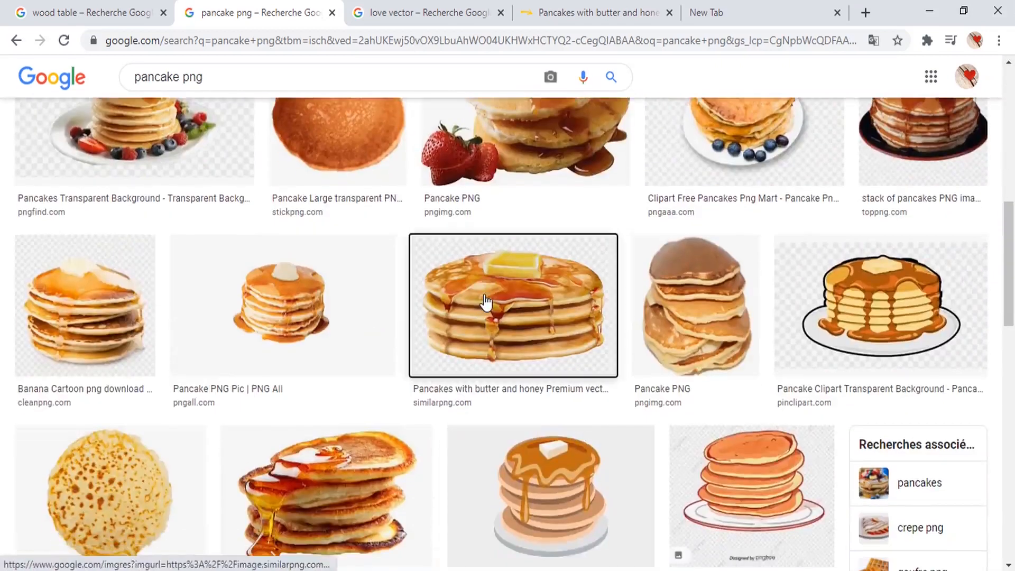
{"action": "left_click", "coordinate": [487, 302]}
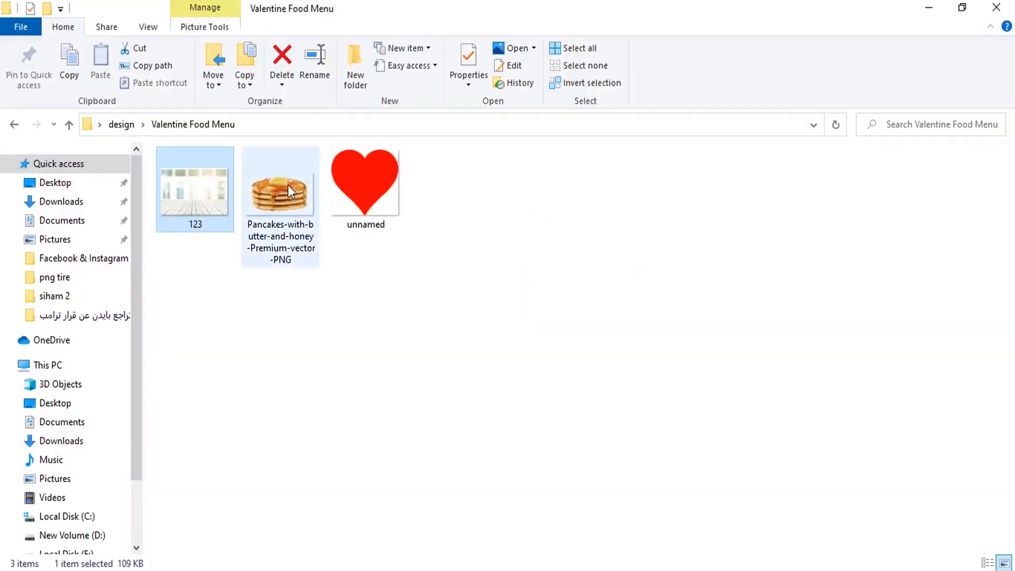
Step: Place the Pancakes-with-butter-and-honey-Premium-vector-PNG file from the Valentine Food Menu folder into Untitled-1 and move its layer above Layer 1
{"action": "left_click_drag", "start_coordinate": [288, 185], "coordinate": [451, 331]}
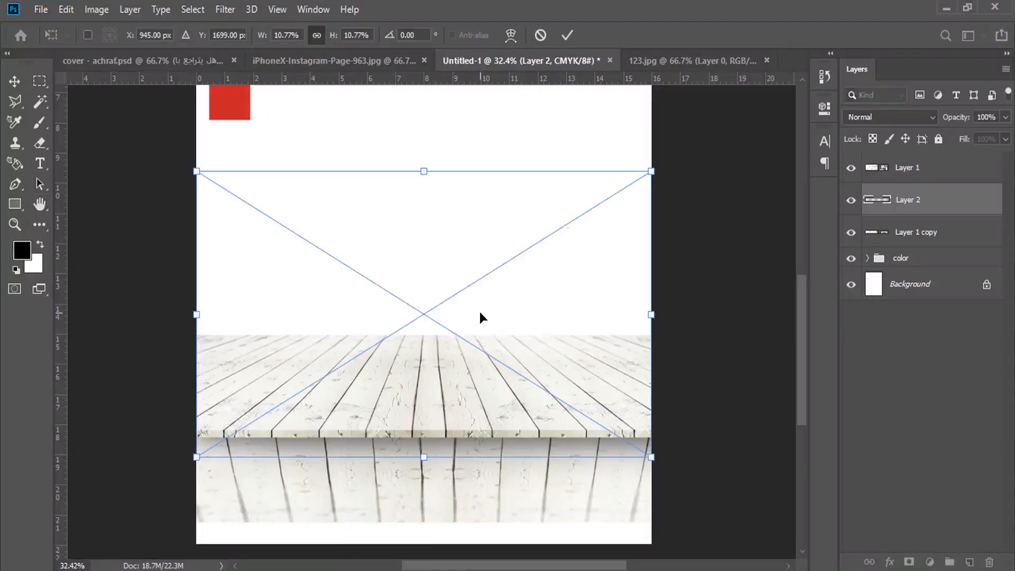
{"action": "key", "text": "Return"}
{"action": "left_click_drag", "start_coordinate": [908, 214], "coordinate": [907, 162]}
Step: Flip the pancake stack horizontally, scale it to about half the page width and position it centrally on the tabletop
{"action": "left_click", "coordinate": [66, 9]}
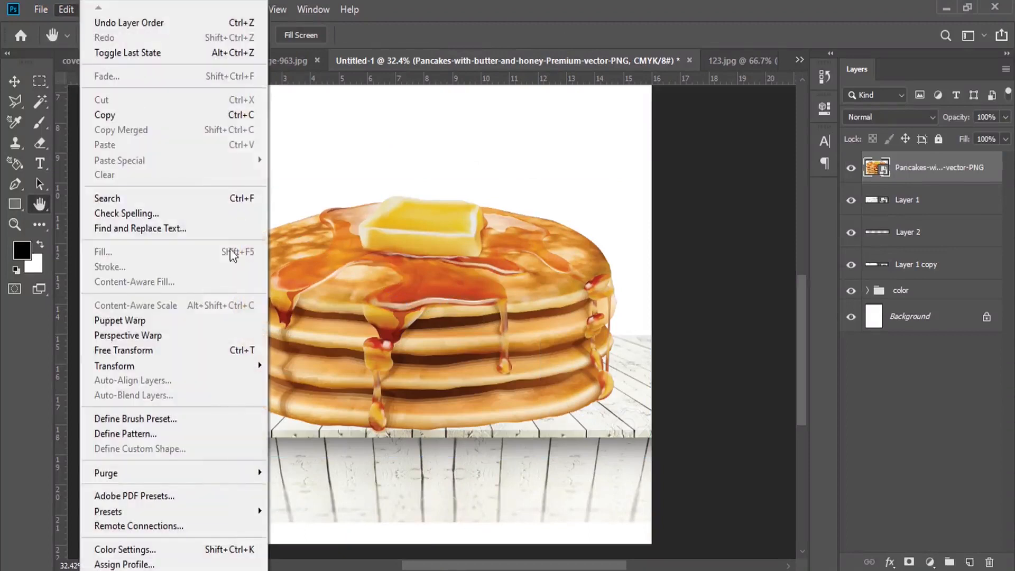
{"action": "left_click", "coordinate": [247, 347]}
{"action": "left_click_drag", "start_coordinate": [260, 34], "coordinate": [248, 40]}
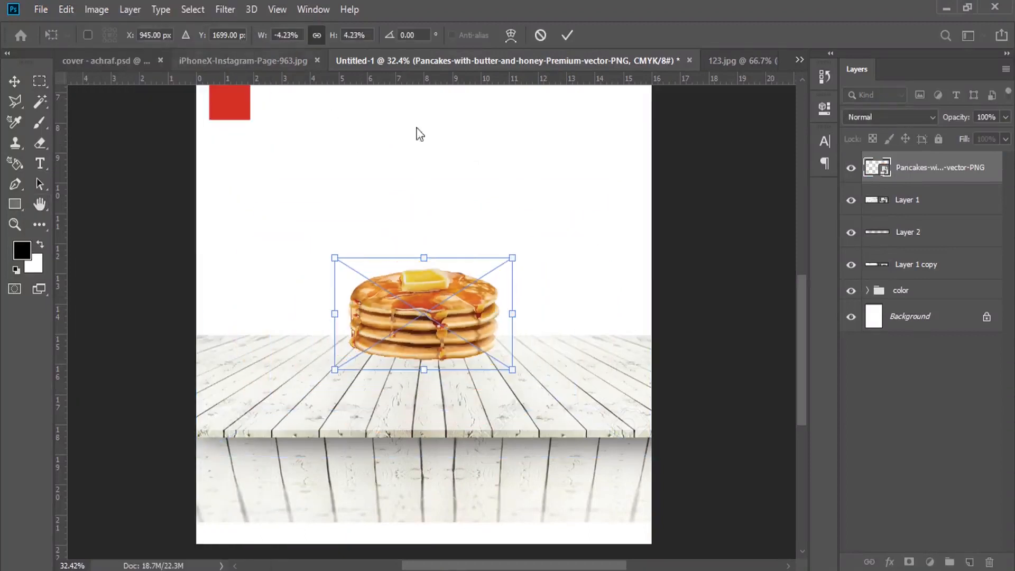
{"action": "left_click_drag", "start_coordinate": [521, 256], "coordinate": [609, 206]}
{"action": "left_click_drag", "start_coordinate": [542, 291], "coordinate": [498, 315]}
{"action": "left_click_drag", "start_coordinate": [557, 239], "coordinate": [587, 231]}
{"action": "key", "text": "Return"}
{"action": "key", "text": "h"}
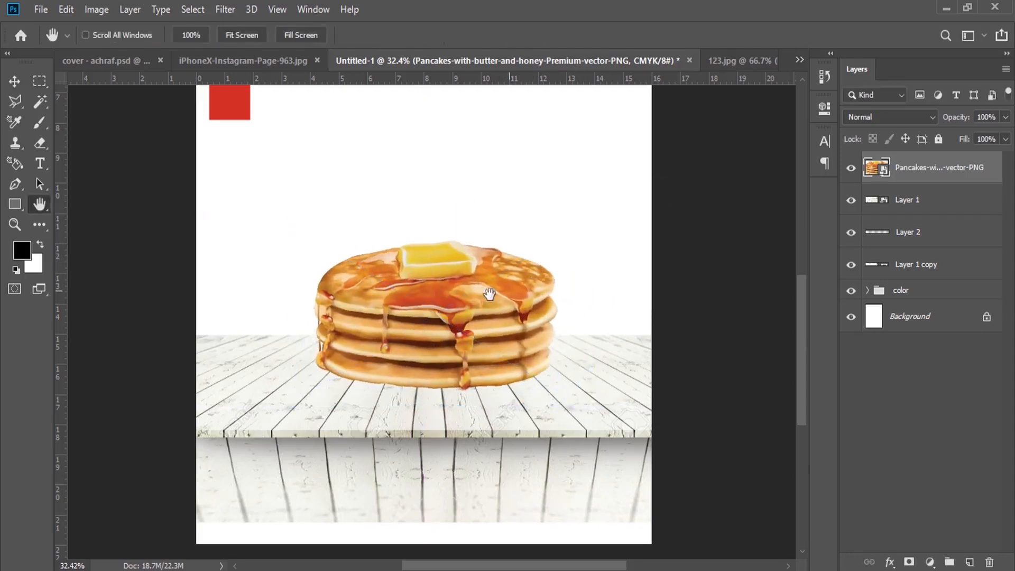
Step: Duplicate the pancake layer and move the copy straight up so that both form one taller stack
{"action": "left_click", "coordinate": [12, 84]}
{"action": "left_click_drag", "start_coordinate": [942, 181], "coordinate": [969, 562]}
{"action": "left_click_drag", "start_coordinate": [487, 315], "coordinate": [493, 232]}
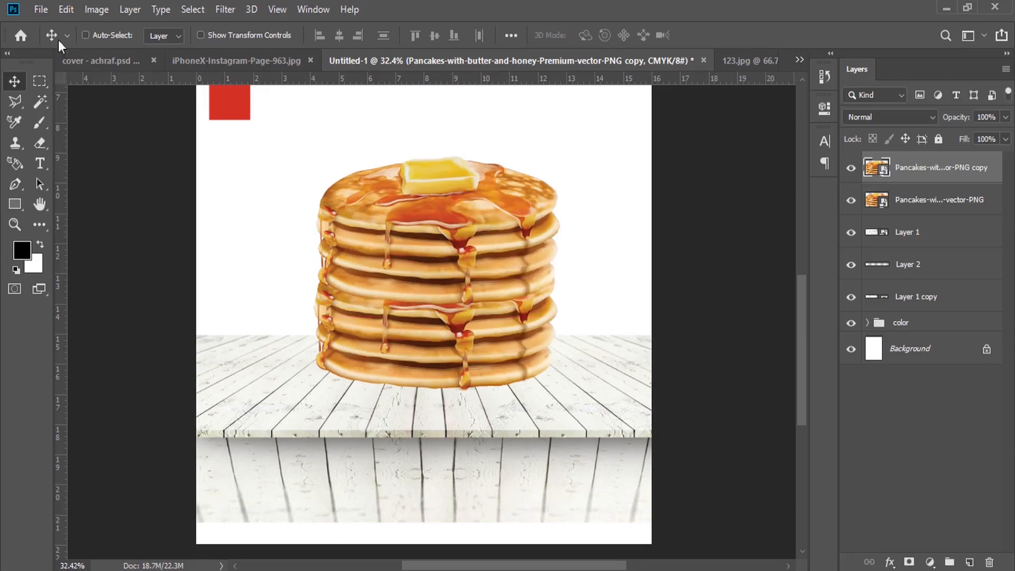
Step: Scale both pancake layers together to about 88% and position the tall stack on the tabletop
{"action": "left_click", "coordinate": [931, 201], "text": "ctrl"}
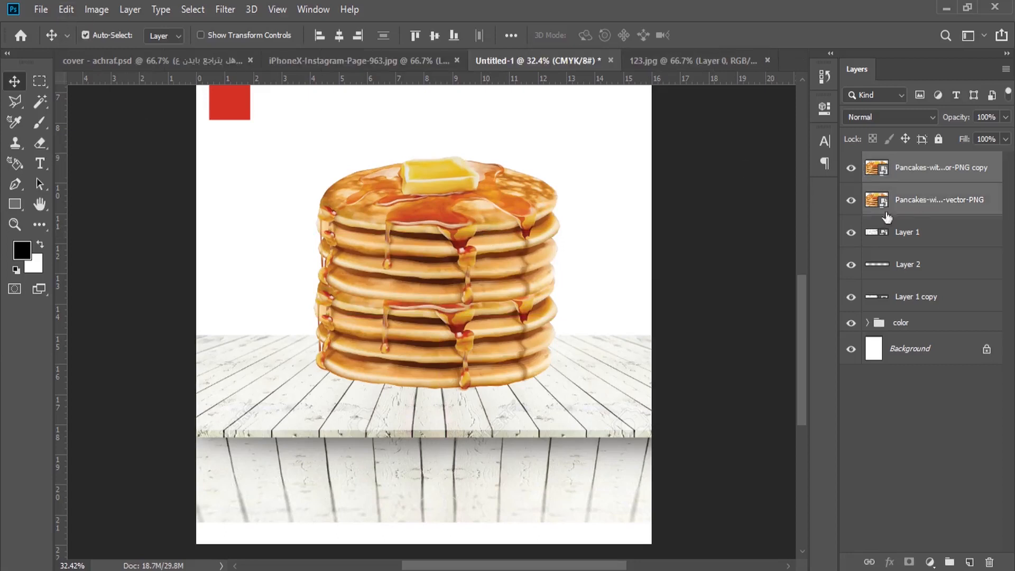
{"action": "left_click", "coordinate": [66, 9]}
{"action": "left_click", "coordinate": [248, 350]}
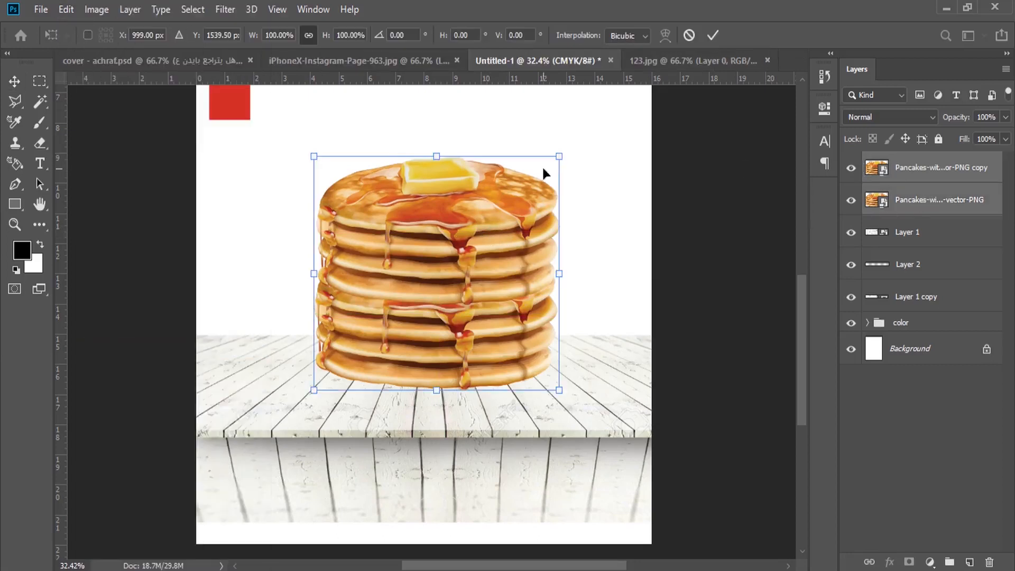
{"action": "scroll", "coordinate": [540, 228], "scroll_direction": "up", "scroll_amount": 5}
{"action": "scroll", "coordinate": [541, 223], "scroll_direction": "down", "scroll_amount": 3}
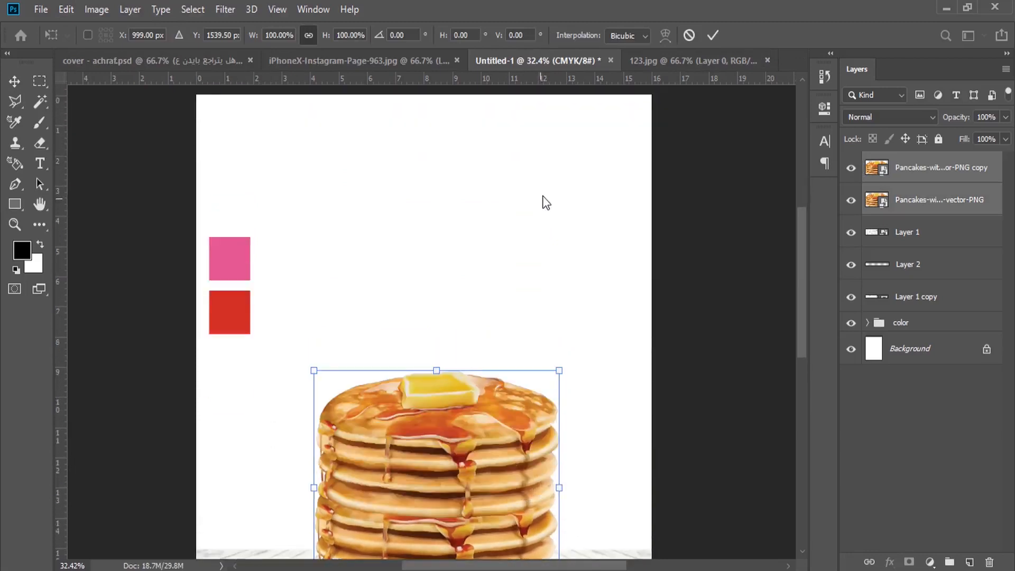
{"action": "left_click_drag", "start_coordinate": [558, 290], "coordinate": [523, 319]}
{"action": "left_click_drag", "start_coordinate": [471, 361], "coordinate": [475, 377]}
{"action": "key", "text": "Return"}
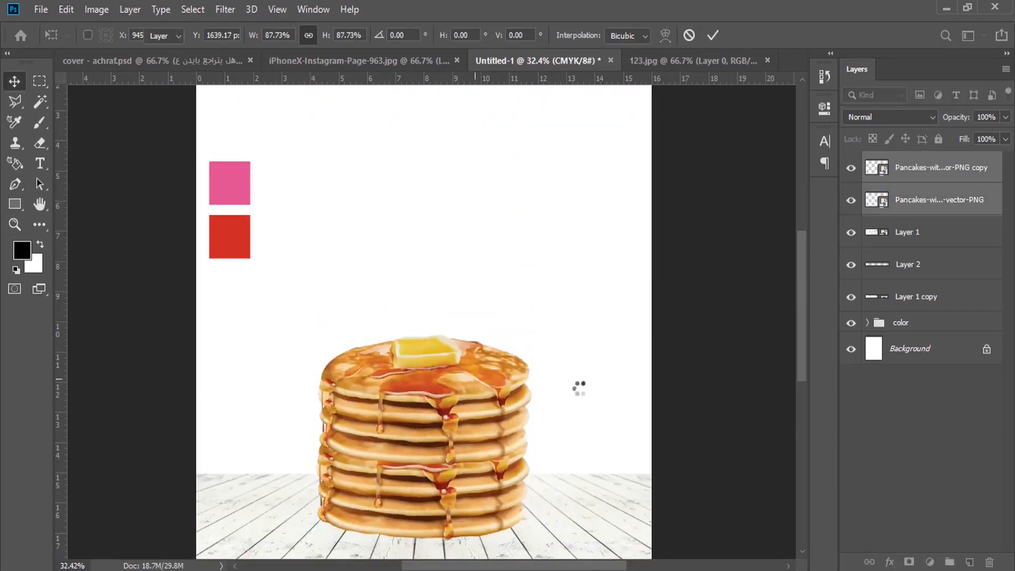
Step: Add a new layer between Layer 1 and the pancake layers and activate the Brush tool
{"action": "left_click", "coordinate": [913, 233]}
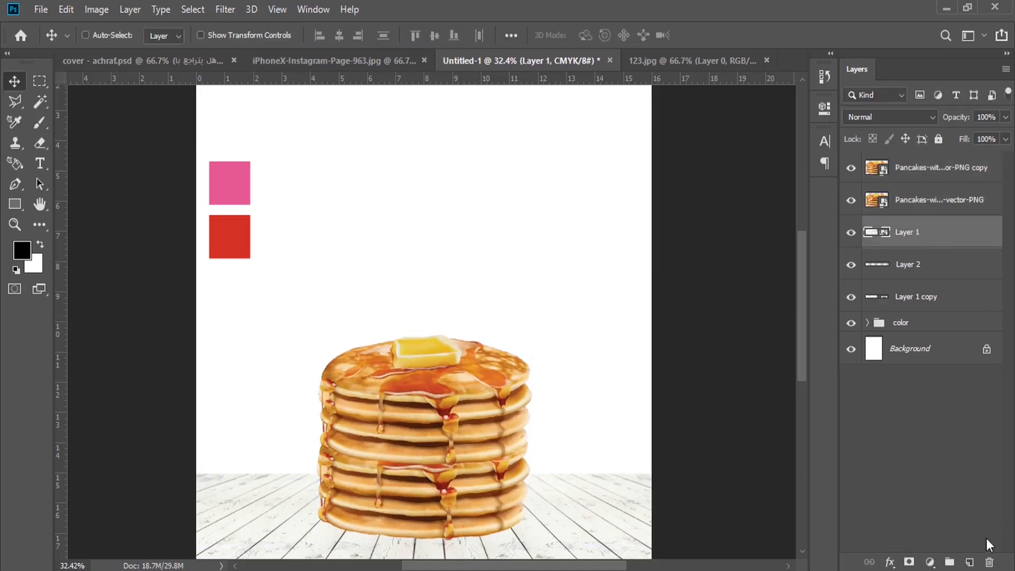
{"action": "left_click", "coordinate": [971, 564]}
{"action": "scroll", "coordinate": [57, 139], "scroll_direction": "down", "scroll_amount": 2}
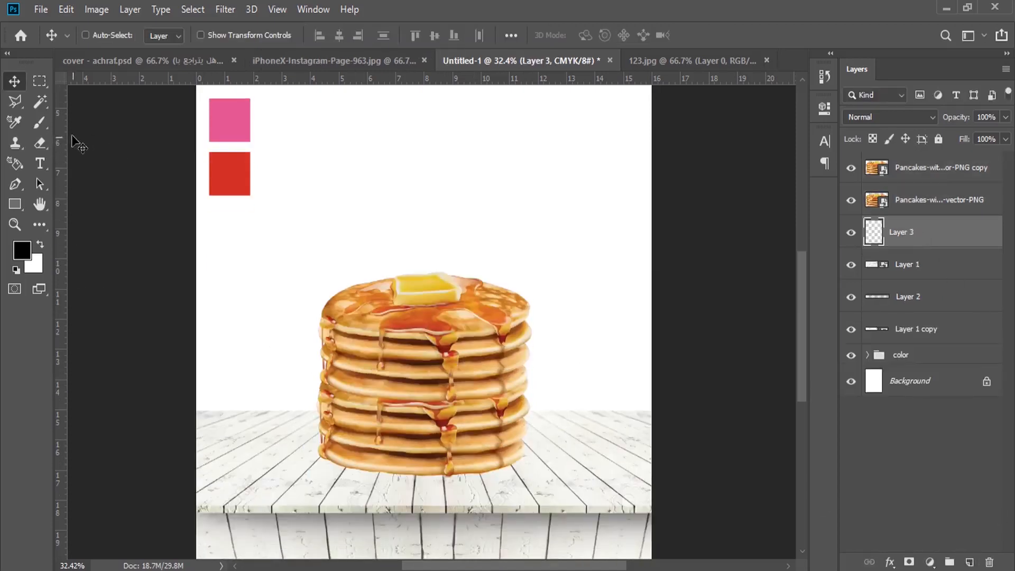
{"action": "left_click", "coordinate": [39, 122]}
{"action": "left_click", "coordinate": [237, 300]}
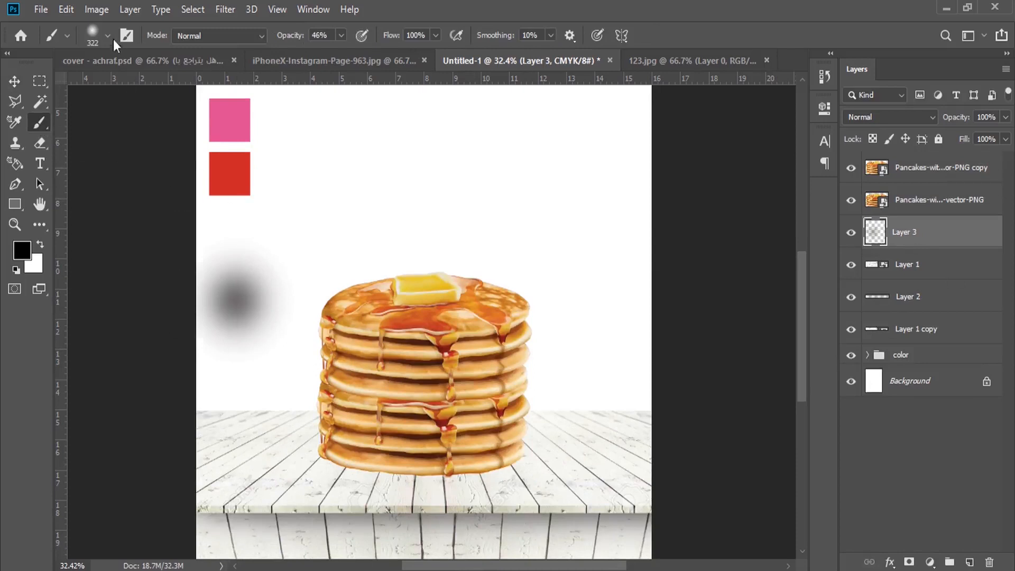
{"action": "left_click", "coordinate": [65, 9]}
{"action": "left_click", "coordinate": [100, 18]}
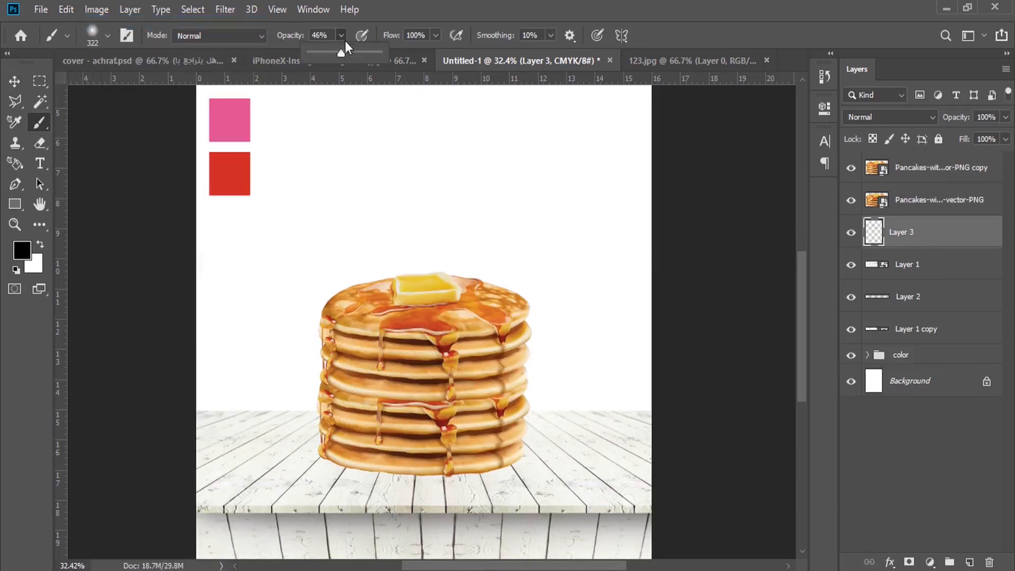
Step: Paint one soft black dab at 82% brush opacity and stretch it into a flat shadow about 15.7 × 1.1 cm under the pancakes
{"action": "left_click", "coordinate": [280, 304]}
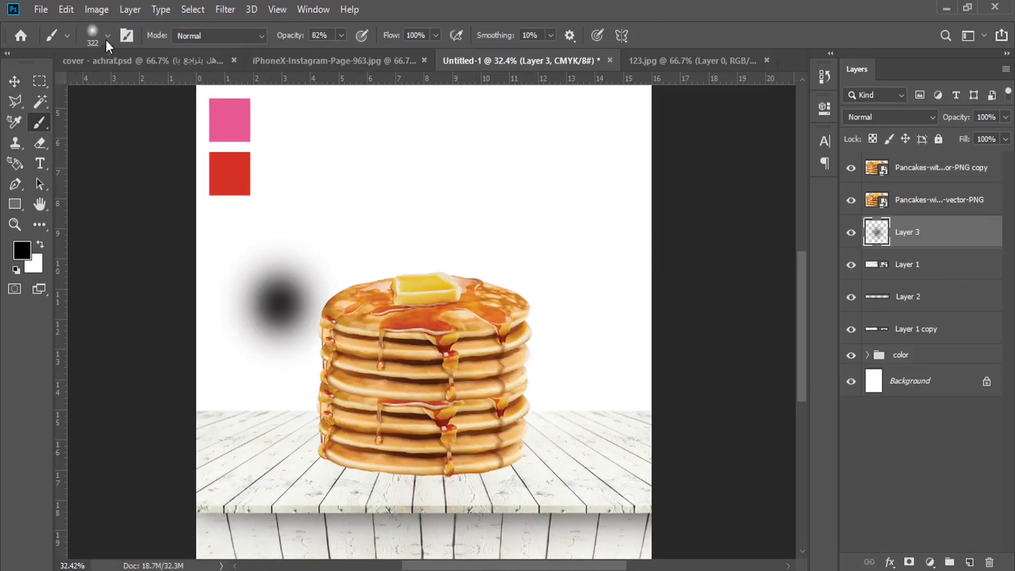
{"action": "left_click", "coordinate": [65, 9]}
{"action": "left_click", "coordinate": [229, 351]}
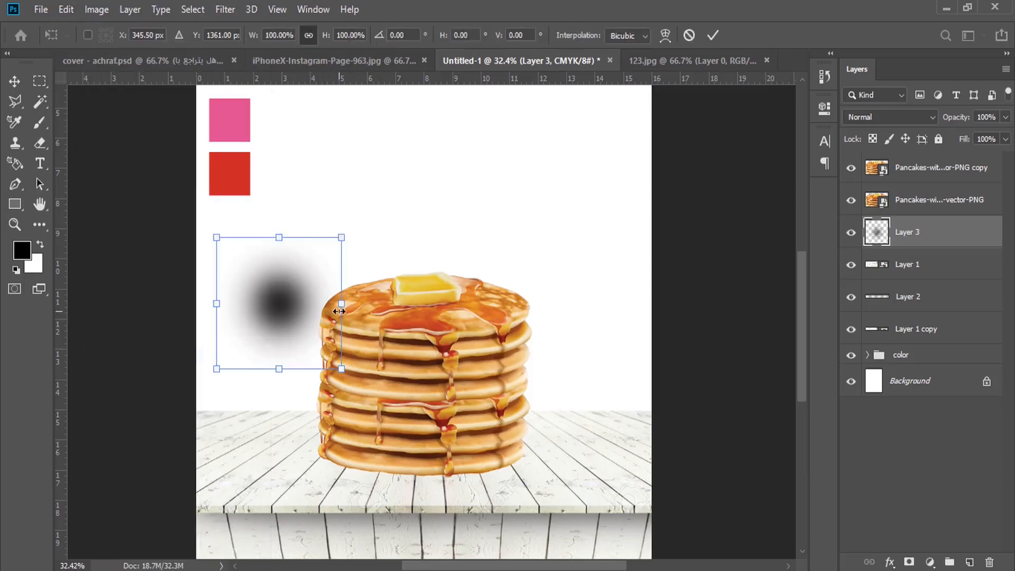
{"action": "left_click_drag", "start_coordinate": [341, 310], "coordinate": [640, 302]}
{"action": "left_click_drag", "start_coordinate": [426, 237], "coordinate": [494, 462]}
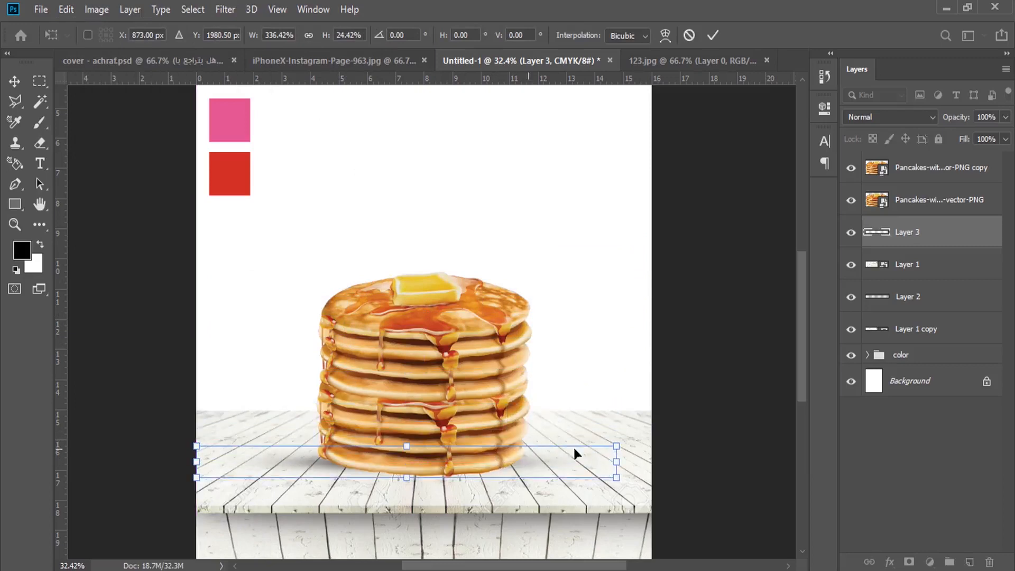
{"action": "left_click_drag", "start_coordinate": [616, 445], "coordinate": [641, 443]}
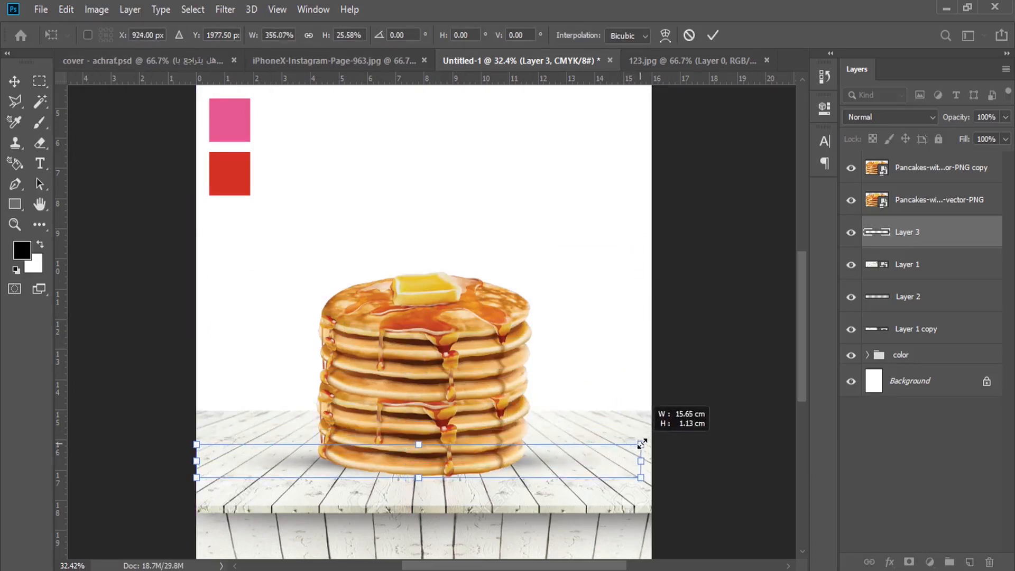
{"action": "key", "text": "Return"}
Step: Set the opacity of the pancake shadow on Layer 3 to 68%
{"action": "key", "text": "b"}
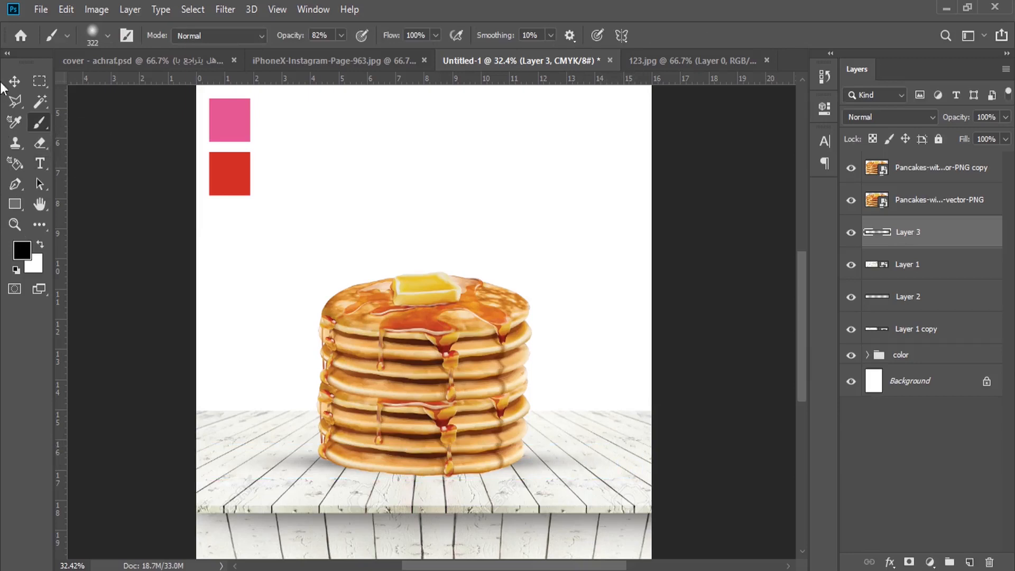
{"action": "left_click", "coordinate": [20, 83]}
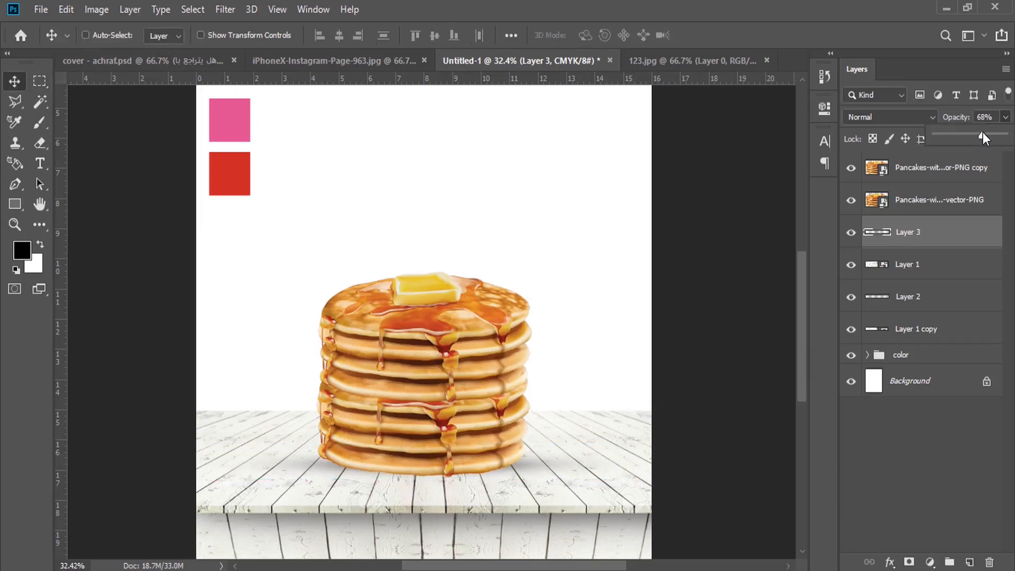
{"action": "scroll", "coordinate": [507, 236], "scroll_direction": "down", "scroll_amount": 3}
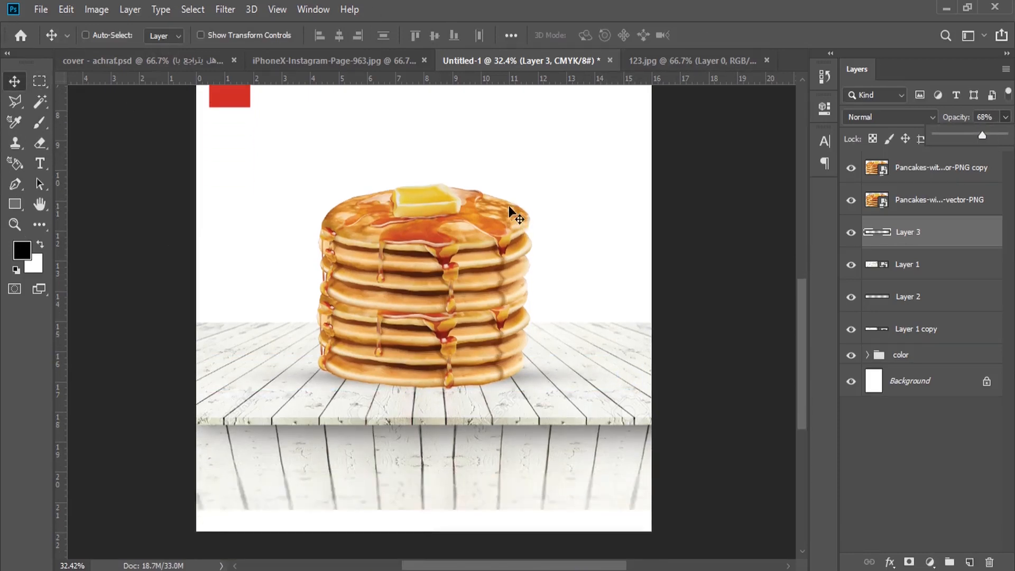
Step: Switch to Chrome, search Google Images for "love vector" and preview the solid red "Free Love Vector Png" heart
{"action": "mouse_move", "coordinate": [272, 564]}
{"action": "left_click", "coordinate": [348, 516]}
{"action": "left_click", "coordinate": [429, 16]}
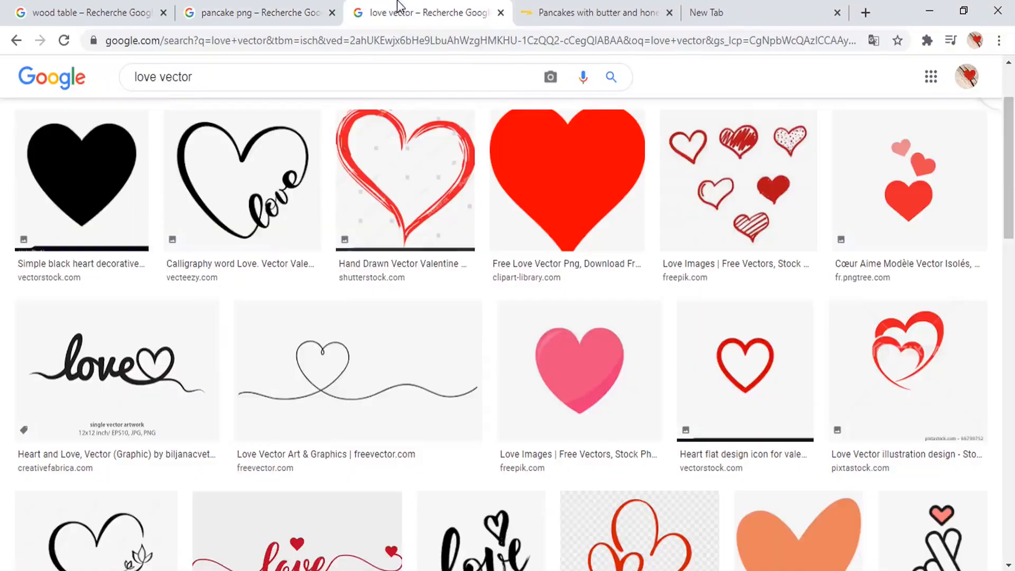
{"action": "left_click", "coordinate": [611, 77]}
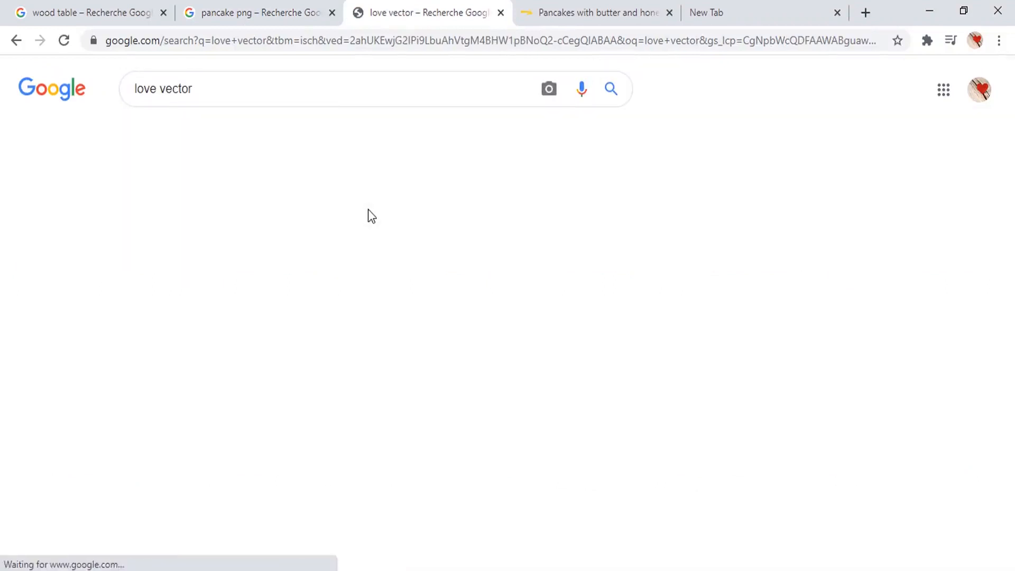
{"action": "left_click", "coordinate": [587, 272]}
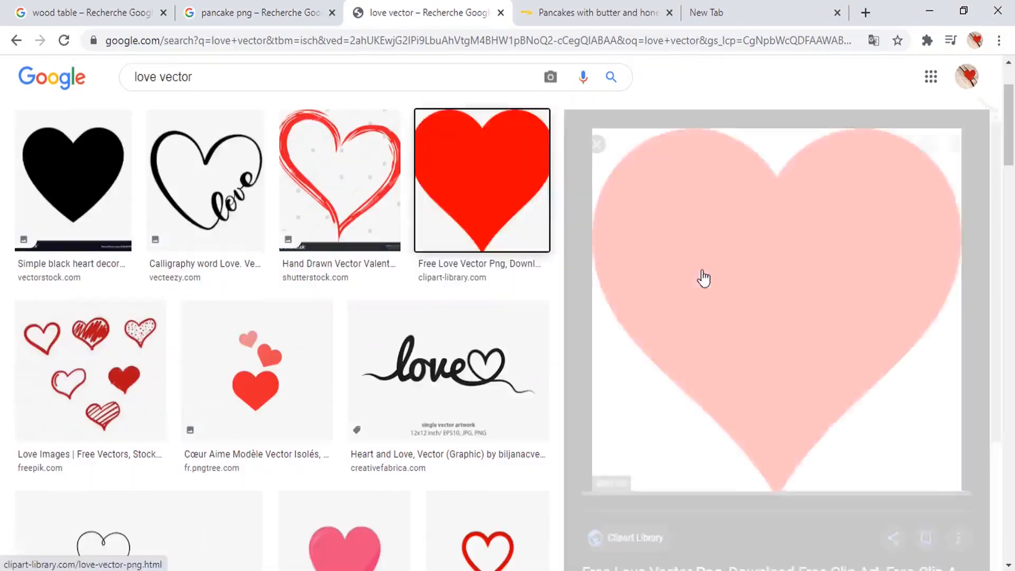
{"action": "left_click", "coordinate": [930, 11]}
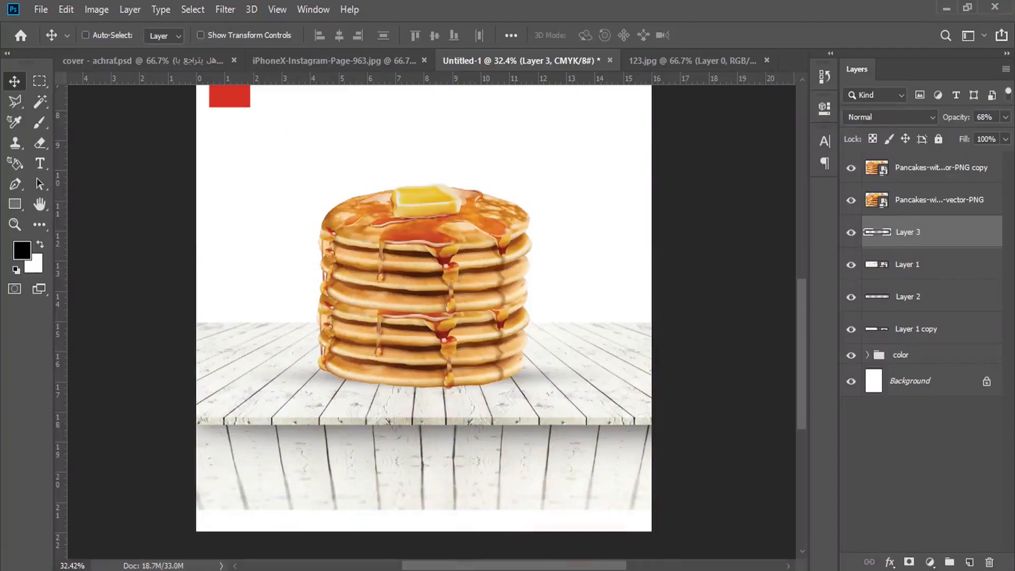
Step: Open the heart image unnamed.png as its own document in Photoshop and close 123.jpg without saving
{"action": "key", "text": "alt+Tab"}
{"action": "left_click_drag", "start_coordinate": [390, 194], "coordinate": [426, 525]}
{"action": "left_click_drag", "start_coordinate": [751, 108], "coordinate": [772, 61]}
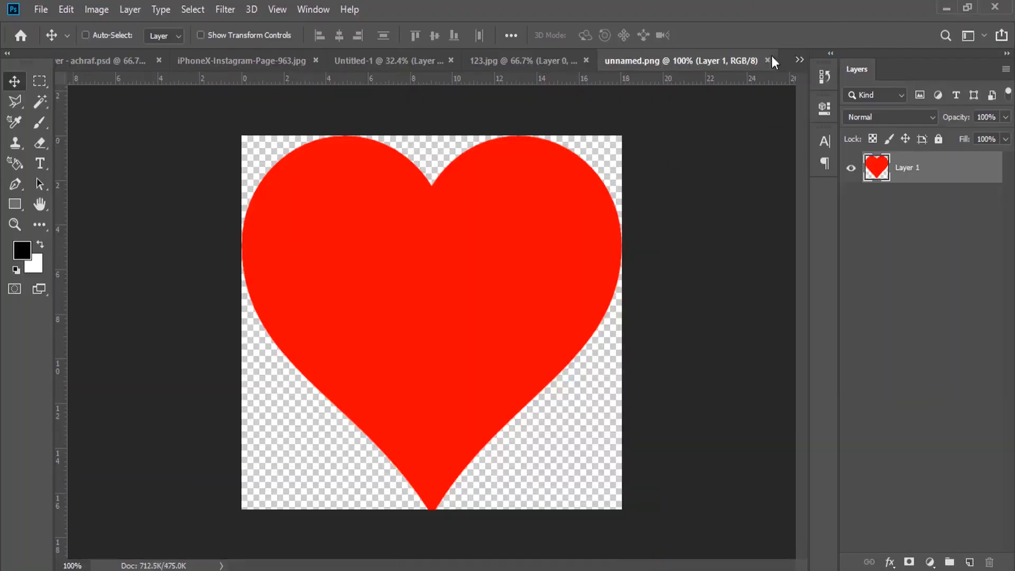
{"action": "left_click", "coordinate": [586, 60]}
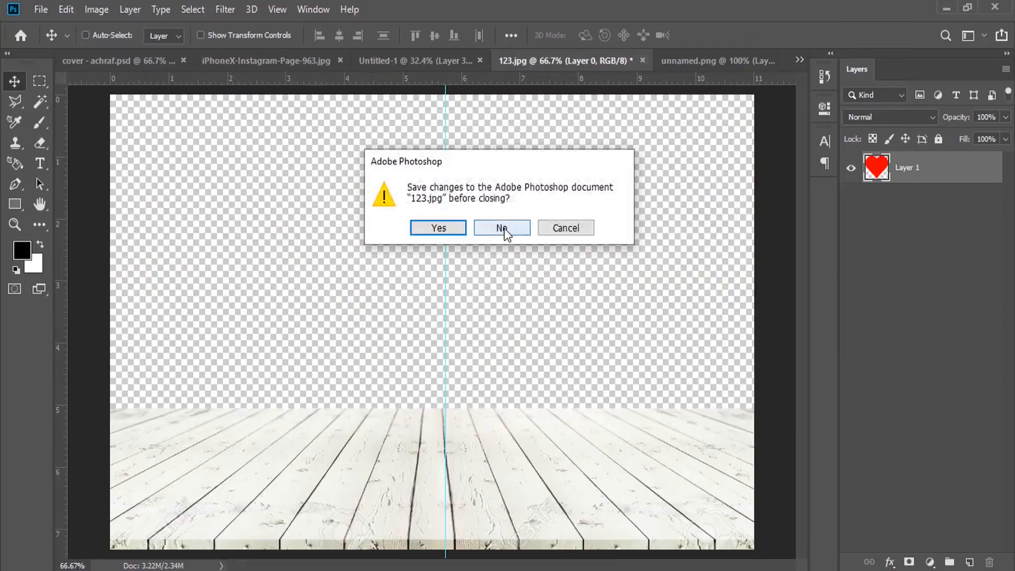
{"action": "left_click", "coordinate": [503, 228]}
Step: Bring the red heart from unnamed.png into Untitled-1 behind the pancakes and centre it above the stack
{"action": "left_click_drag", "start_coordinate": [562, 225], "coordinate": [460, 182]}
{"action": "scroll", "coordinate": [460, 185], "scroll_direction": "up", "scroll_amount": 5}
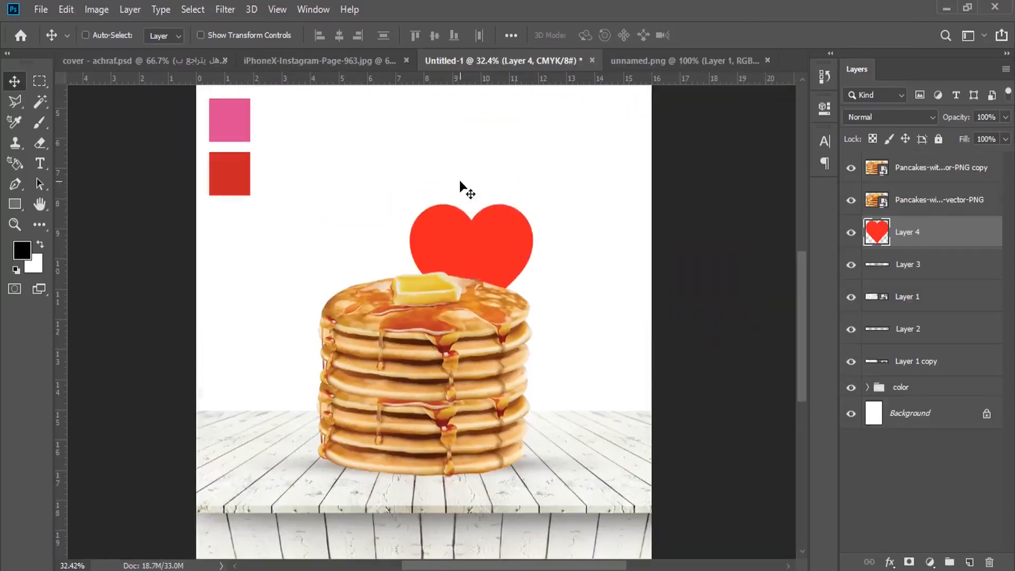
{"action": "left_click_drag", "start_coordinate": [492, 324], "coordinate": [448, 289]}
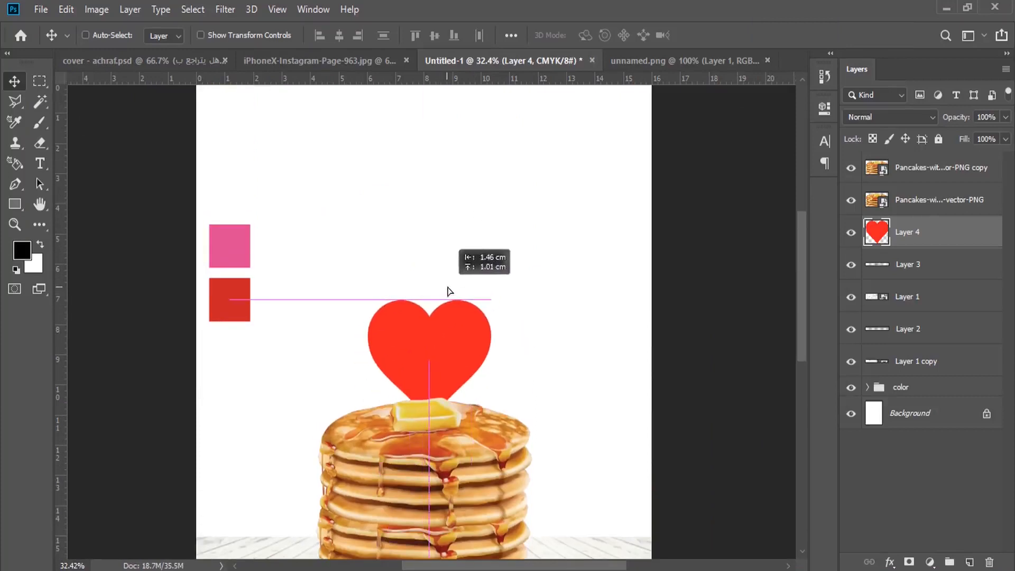
Step: Scale the heart to 269% and move it up slightly so it rises behind the top pancake
{"action": "left_click", "coordinate": [66, 9]}
{"action": "left_click", "coordinate": [243, 350]}
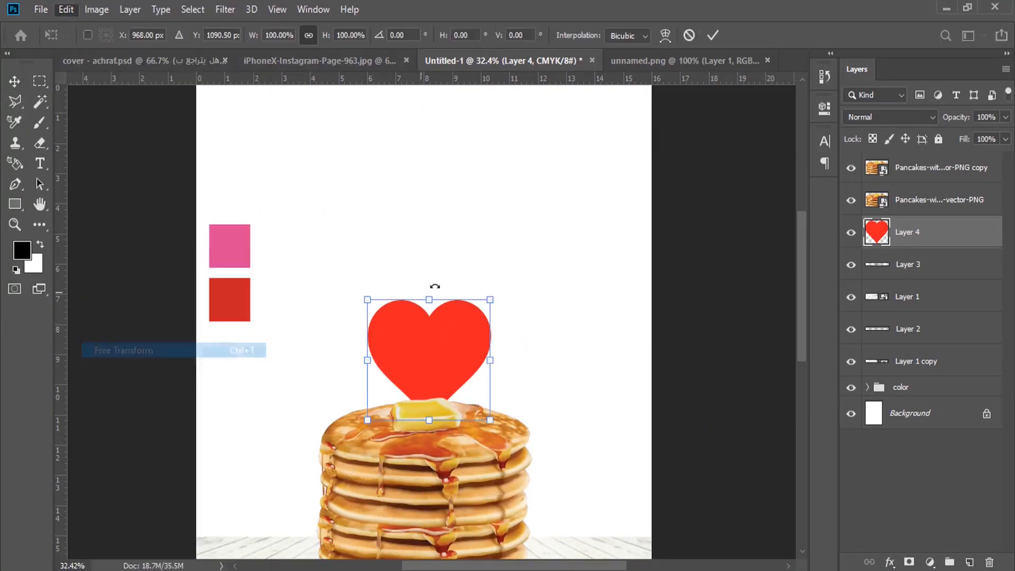
{"action": "left_click_drag", "start_coordinate": [251, 41], "coordinate": [381, 48]}
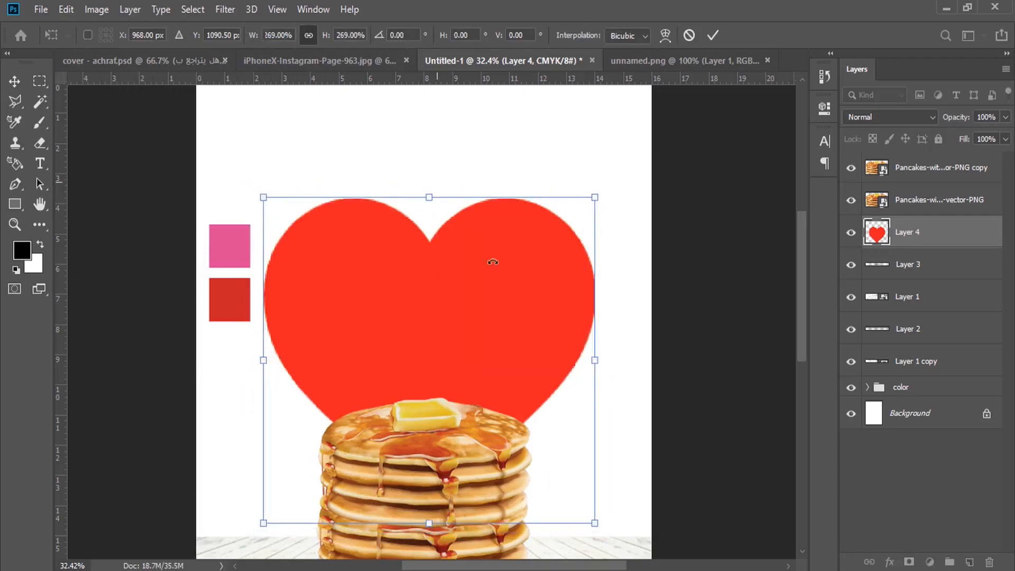
{"action": "scroll", "coordinate": [500, 265], "scroll_direction": "up", "scroll_amount": 3}
{"action": "left_click_drag", "start_coordinate": [502, 377], "coordinate": [500, 345]}
{"action": "key", "text": "Return"}
{"action": "scroll", "coordinate": [693, 236], "scroll_direction": "down", "scroll_amount": 4}
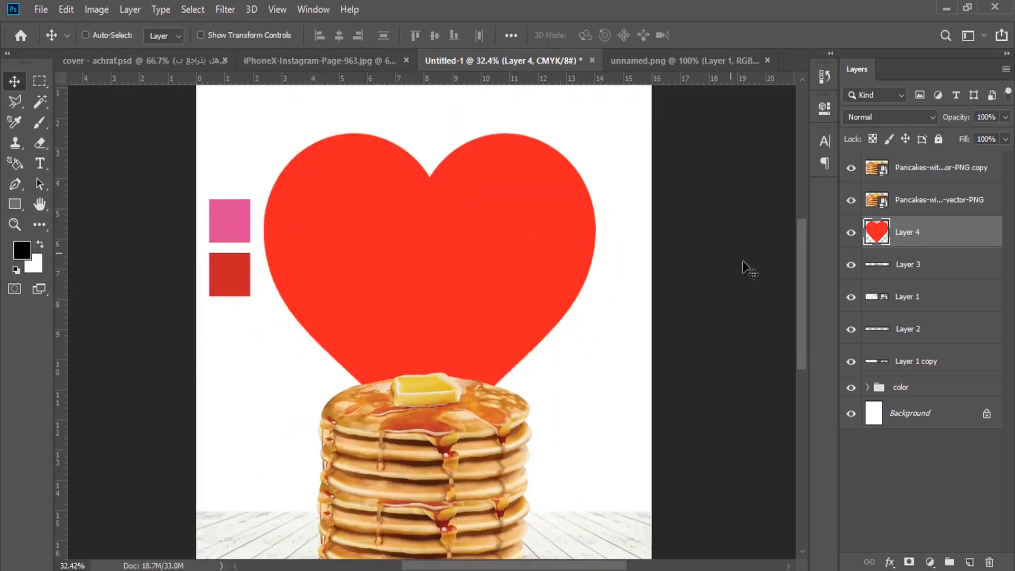
Step: Add a new layer above Layer 3 and set the foreground colour to the pink of the upper swatch
{"action": "left_click", "coordinate": [916, 267]}
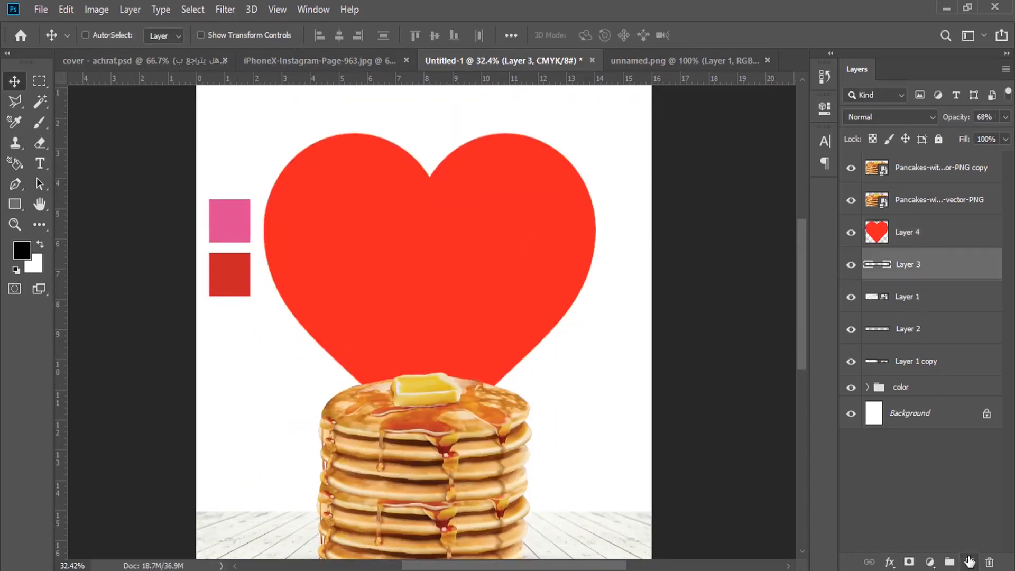
{"action": "left_click", "coordinate": [970, 561]}
{"action": "left_click", "coordinate": [276, 9]}
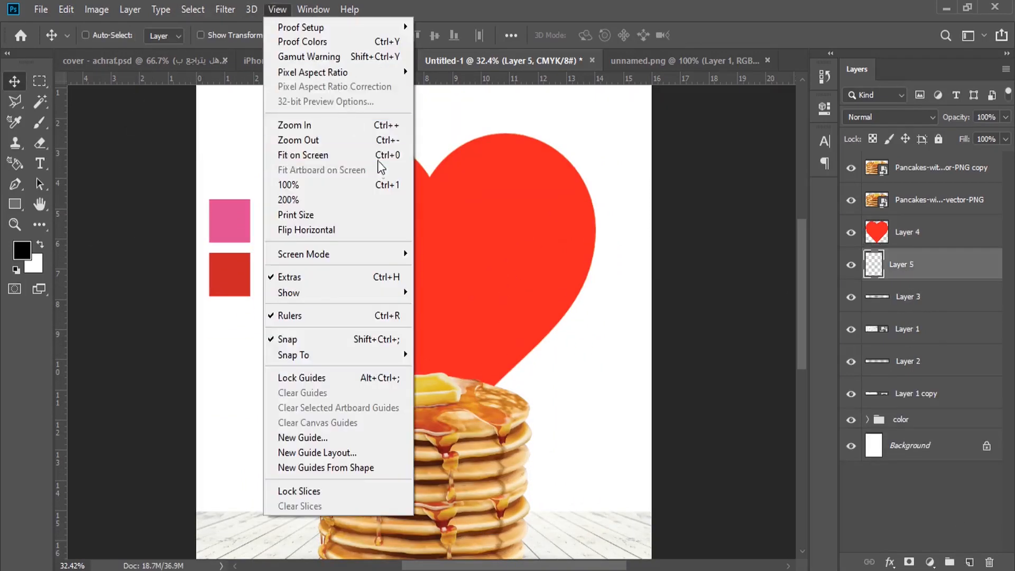
{"action": "left_click", "coordinate": [380, 157]}
{"action": "left_click", "coordinate": [22, 248]}
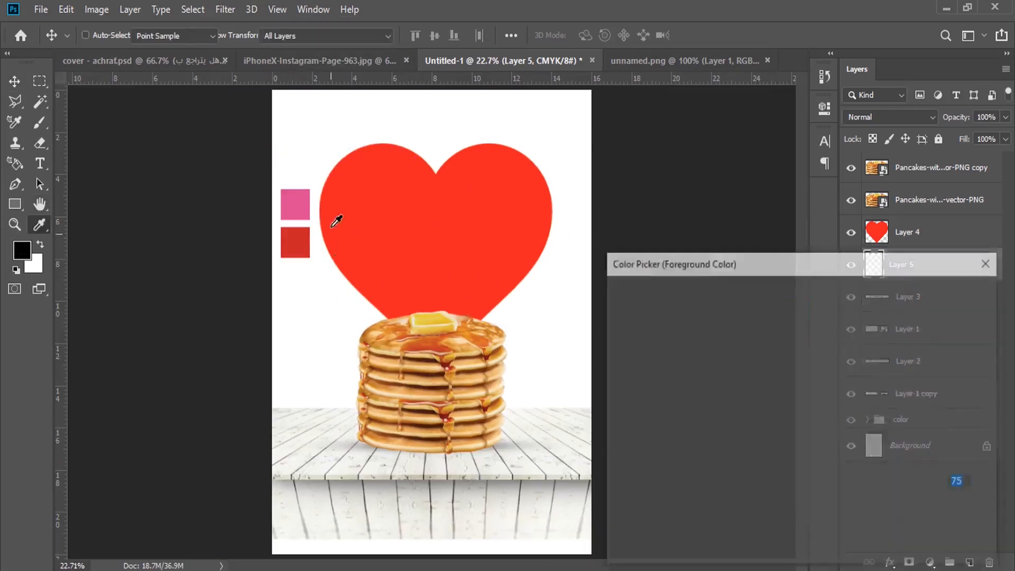
{"action": "left_click", "coordinate": [296, 203]}
{"action": "left_click", "coordinate": [947, 291]}
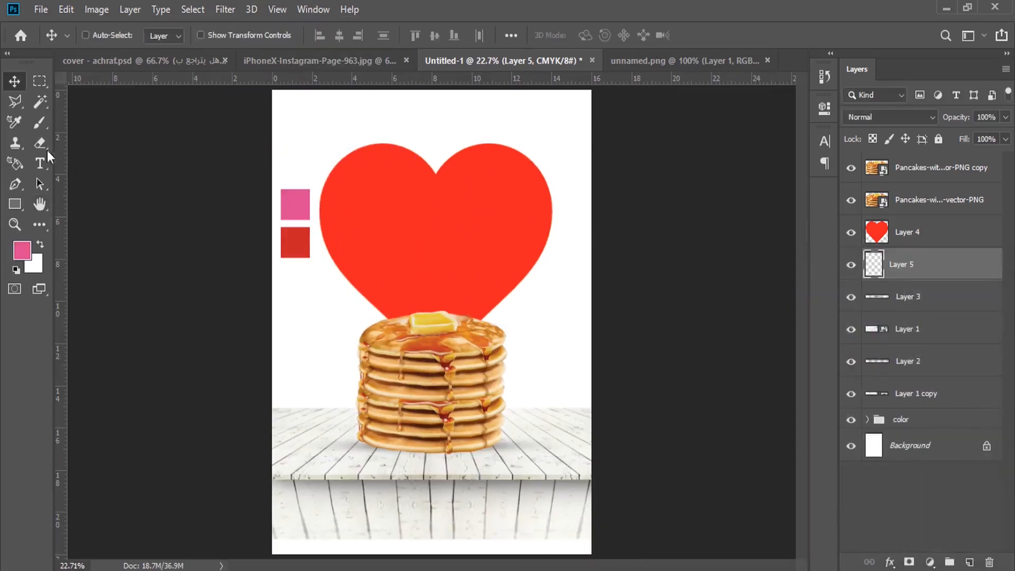
Step: Paint a soft pink background behind the heart with a 1457 px brush, fading out at the tabletop
{"action": "right_click", "coordinate": [39, 127]}
{"action": "left_click", "coordinate": [90, 120]}
{"action": "right_click", "coordinate": [417, 216]}
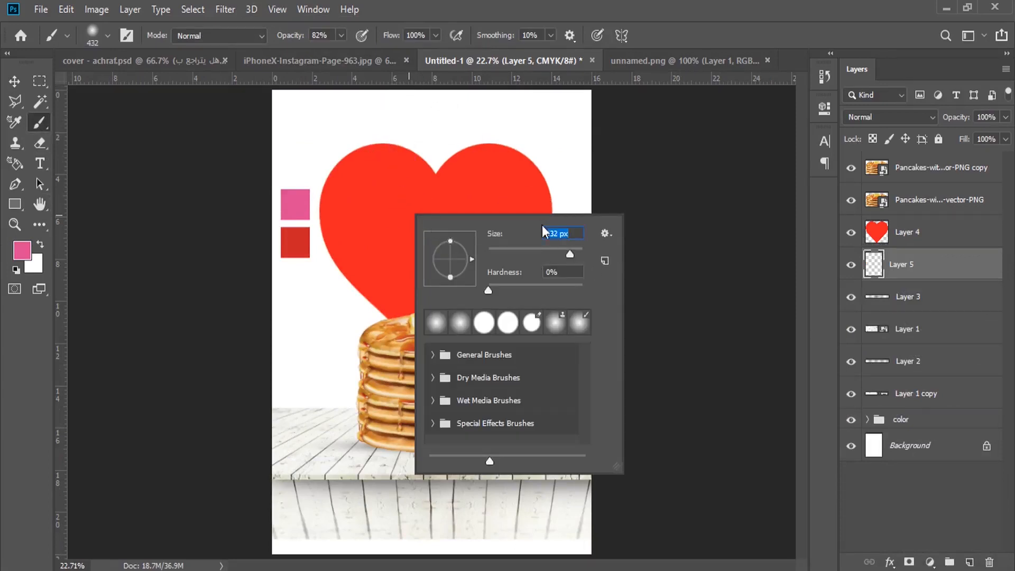
{"action": "type", "text": "1457"}
{"action": "left_click_drag", "start_coordinate": [317, 103], "coordinate": [646, 171]}
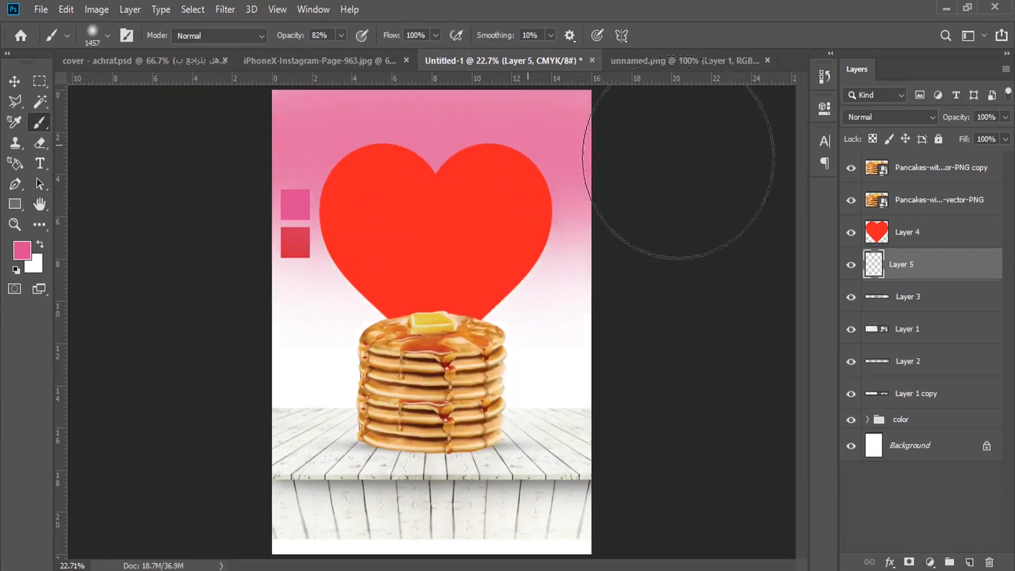
{"action": "mouse_move", "coordinate": [521, 192]}
{"action": "left_mouse_down"}
{"action": "mouse_move", "coordinate": [166, 203]}
{"action": "mouse_move", "coordinate": [279, 235]}
{"action": "mouse_move", "coordinate": [648, 252]}
{"action": "mouse_move", "coordinate": [523, 268]}
{"action": "mouse_move", "coordinate": [186, 266]}
{"action": "mouse_move", "coordinate": [703, 261]}
{"action": "mouse_move", "coordinate": [783, 429]}
{"action": "mouse_move", "coordinate": [562, 307]}
{"action": "mouse_move", "coordinate": [565, 280]}
{"action": "mouse_move", "coordinate": [547, 269]}
{"action": "mouse_move", "coordinate": [113, 249]}
{"action": "left_mouse_up"}
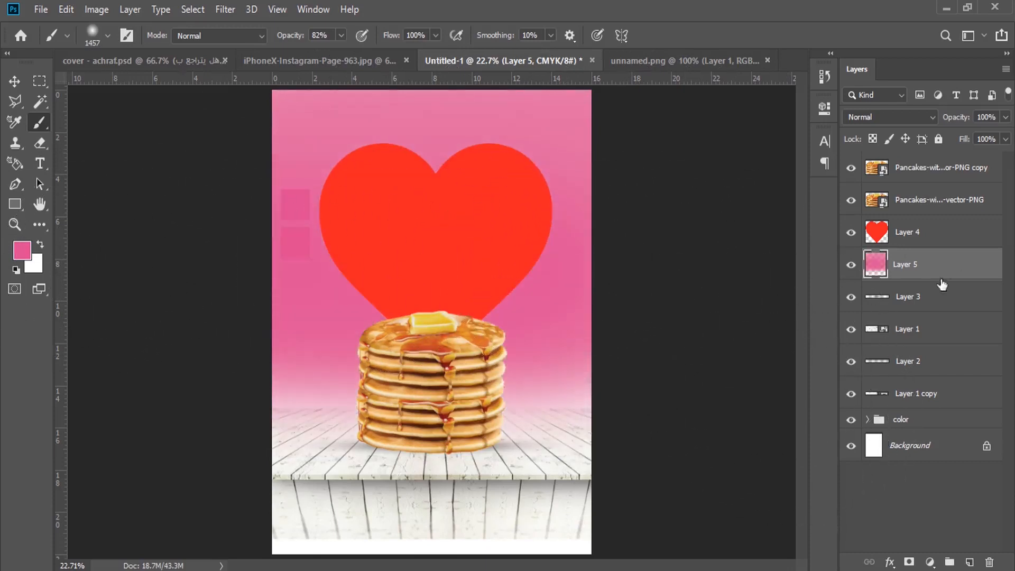
Step: Move the color group to the top of the layer stack
{"action": "mouse_move", "coordinate": [914, 273]}
{"action": "left_mouse_down"}
{"action": "mouse_move", "coordinate": [910, 284]}
{"action": "mouse_move", "coordinate": [912, 269]}
{"action": "left_mouse_up"}
{"action": "left_click_drag", "start_coordinate": [907, 419], "coordinate": [872, 164]}
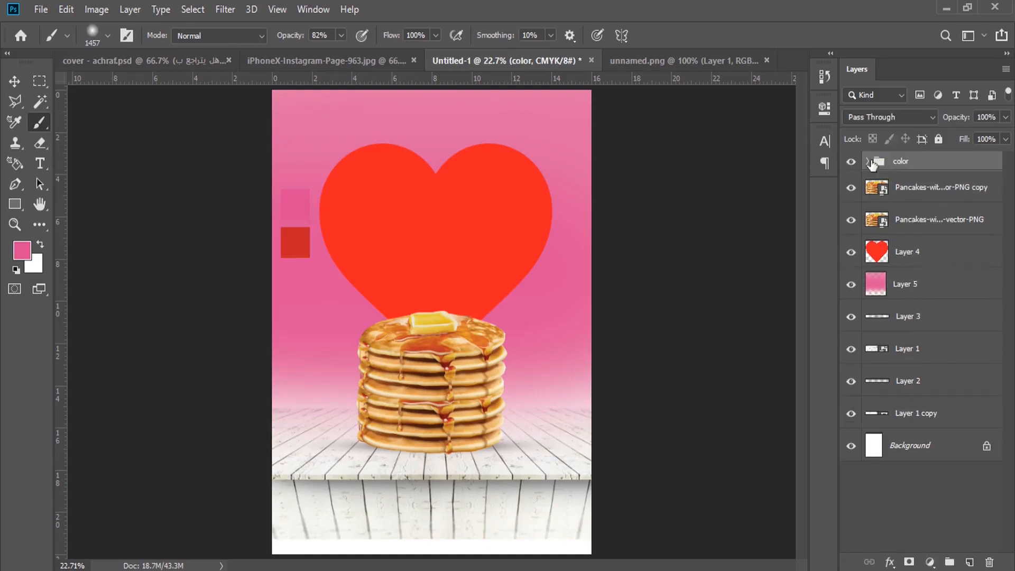
Step: Add a Color Overlay in dark pink #c0116a to the heart layer
{"action": "left_click", "coordinate": [15, 81]}
{"action": "right_click", "coordinate": [431, 222]}
{"action": "left_click", "coordinate": [476, 227]}
{"action": "right_click", "coordinate": [909, 256]}
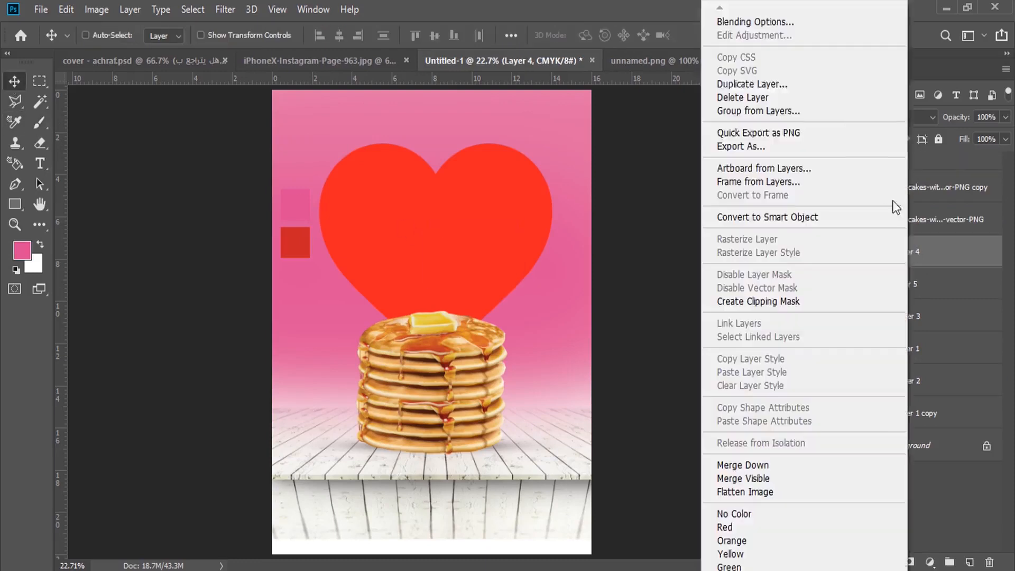
{"action": "left_click", "coordinate": [788, 20]}
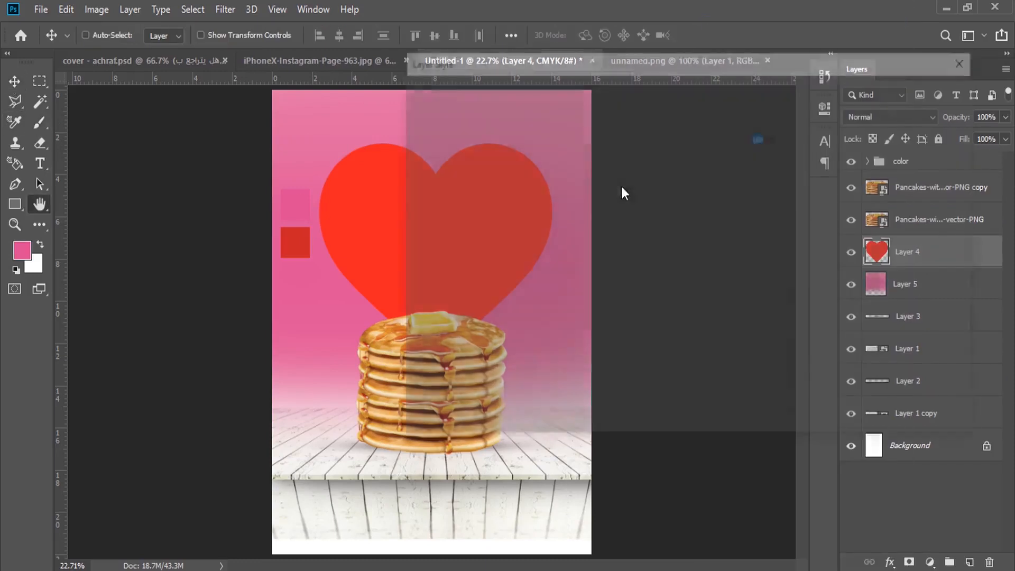
{"action": "left_click_drag", "start_coordinate": [531, 68], "coordinate": [785, 56]}
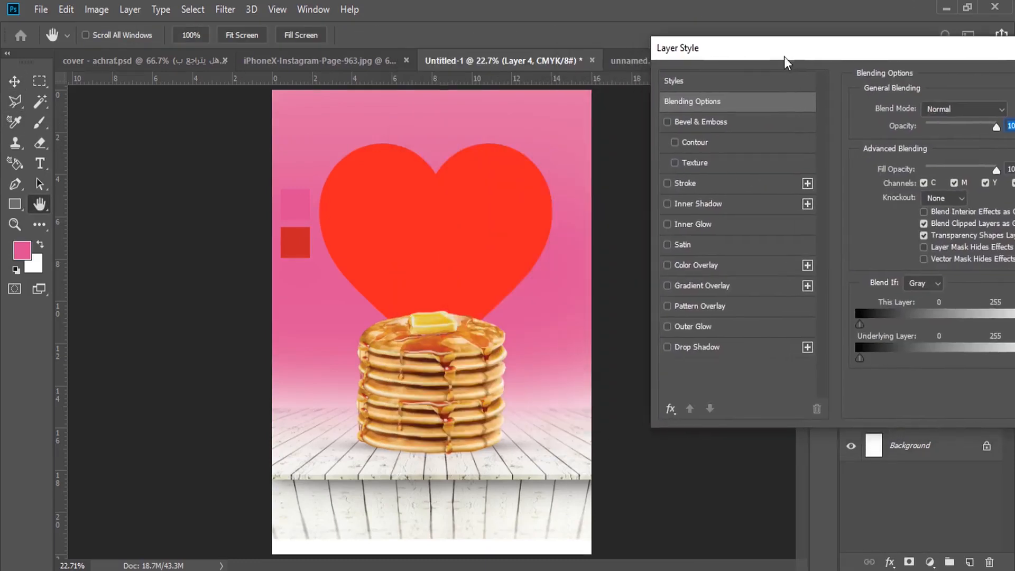
{"action": "left_click", "coordinate": [701, 266]}
{"action": "left_click", "coordinate": [1007, 111]}
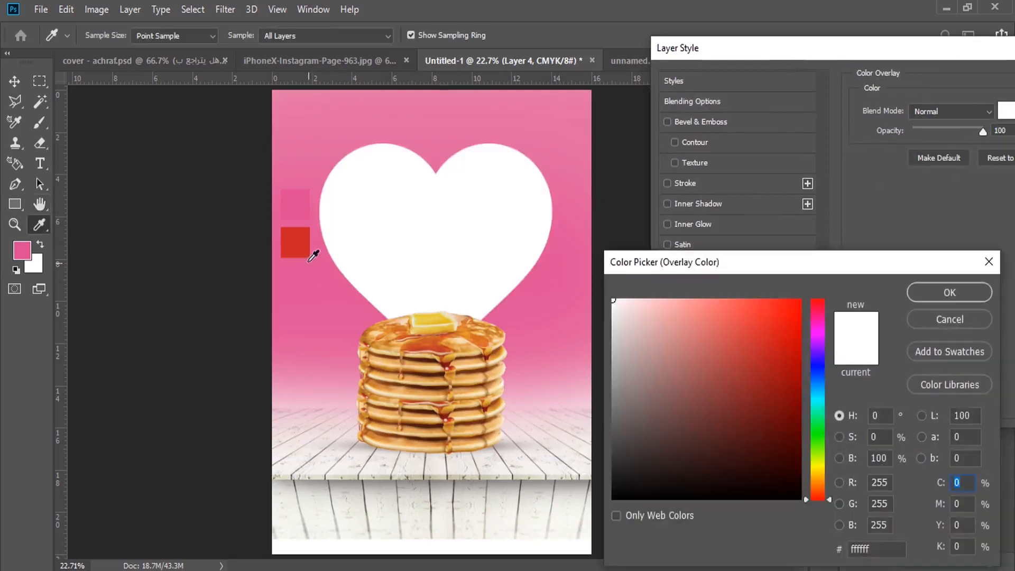
{"action": "left_click", "coordinate": [304, 207]}
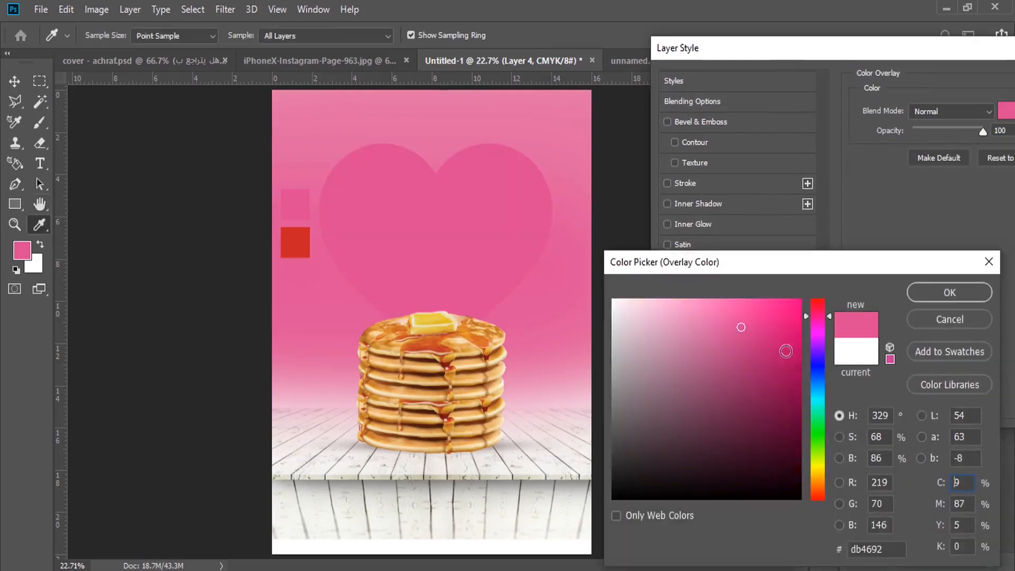
{"action": "left_click_drag", "start_coordinate": [787, 353], "coordinate": [787, 348]}
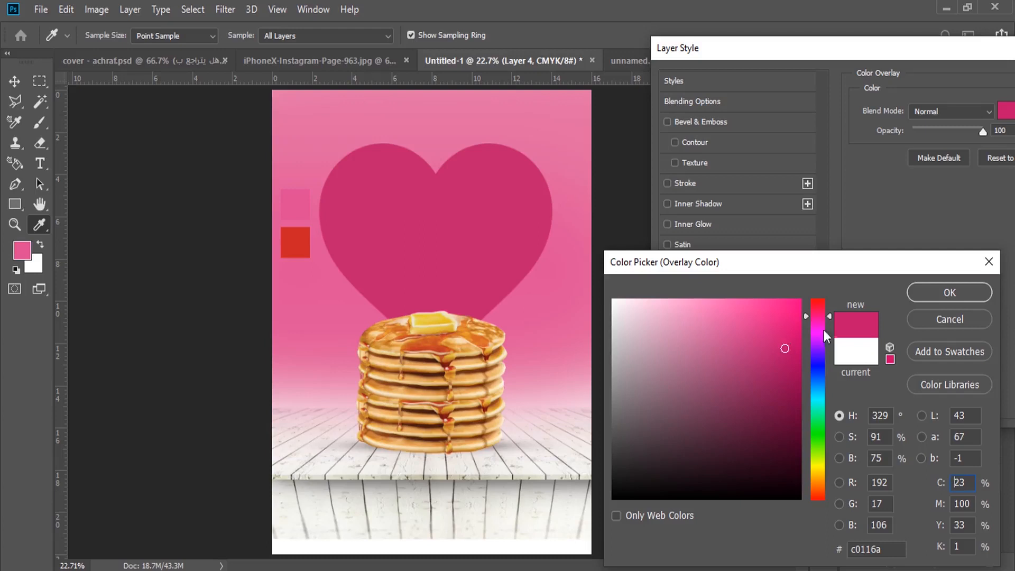
{"action": "left_click", "coordinate": [922, 300]}
{"action": "left_click_drag", "start_coordinate": [952, 46], "coordinate": [688, 59]}
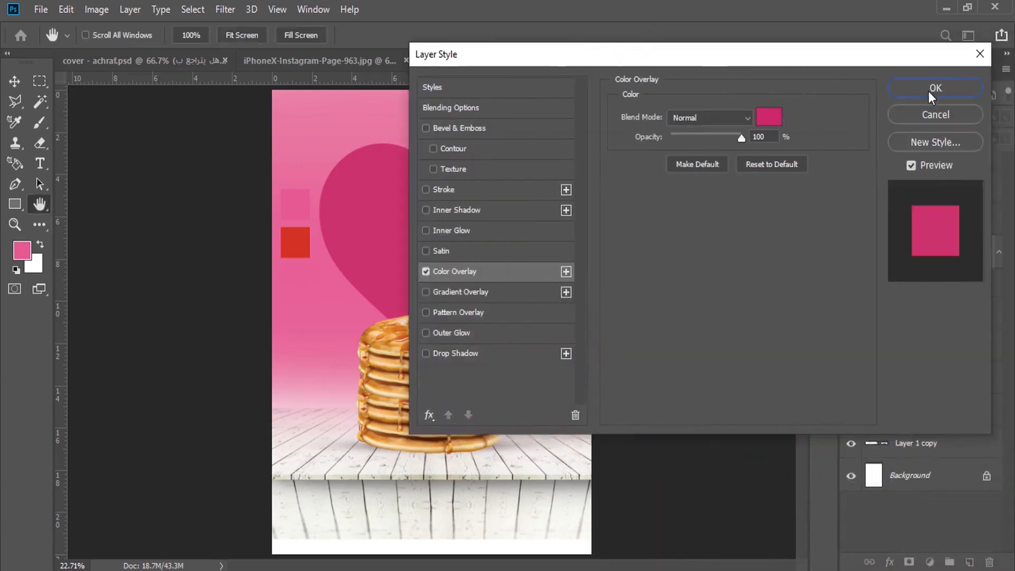
{"action": "left_click", "coordinate": [929, 91]}
Step: Convert the heart layer to a smart object and blend it with Color Burn at 73% opacity
{"action": "right_click", "coordinate": [960, 255]}
{"action": "left_click", "coordinate": [878, 218]}
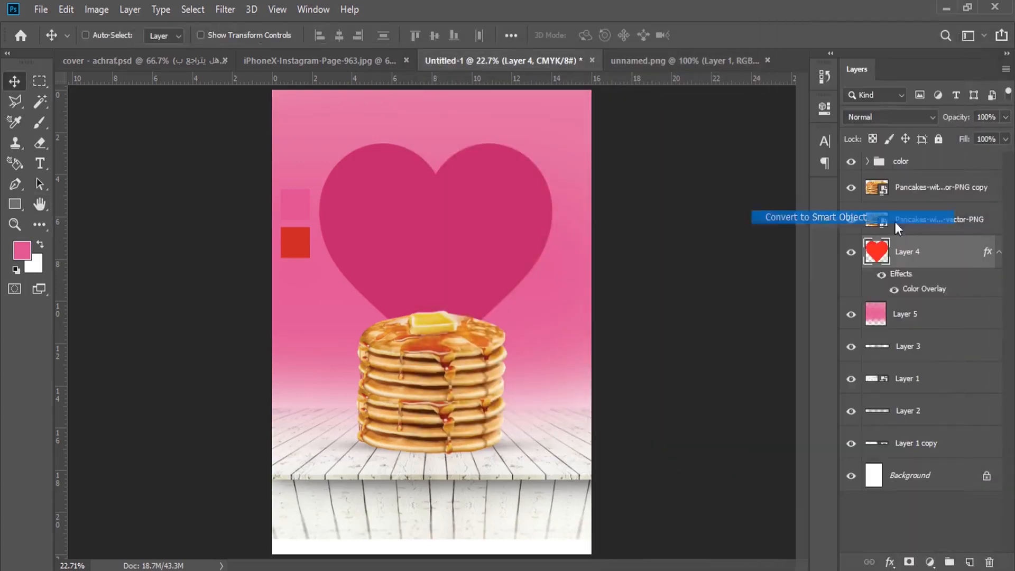
{"action": "left_click", "coordinate": [880, 115]}
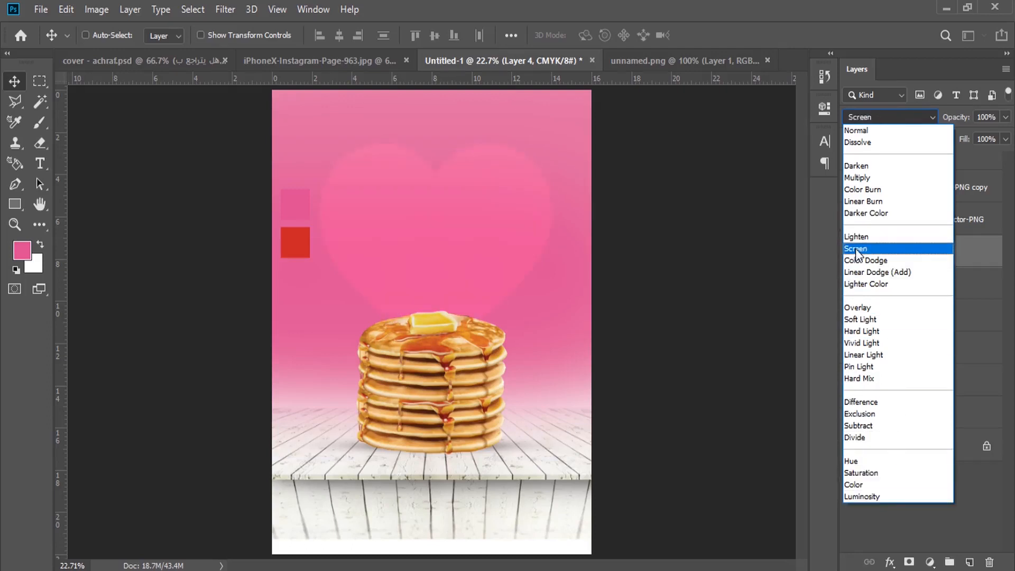
{"action": "left_click", "coordinate": [861, 190]}
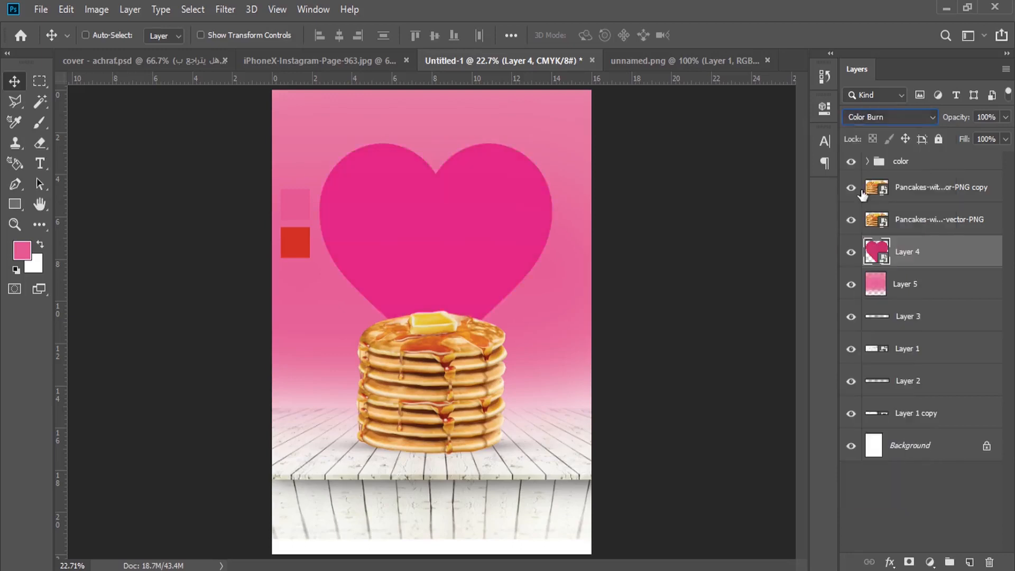
{"action": "left_click", "coordinate": [1006, 117]}
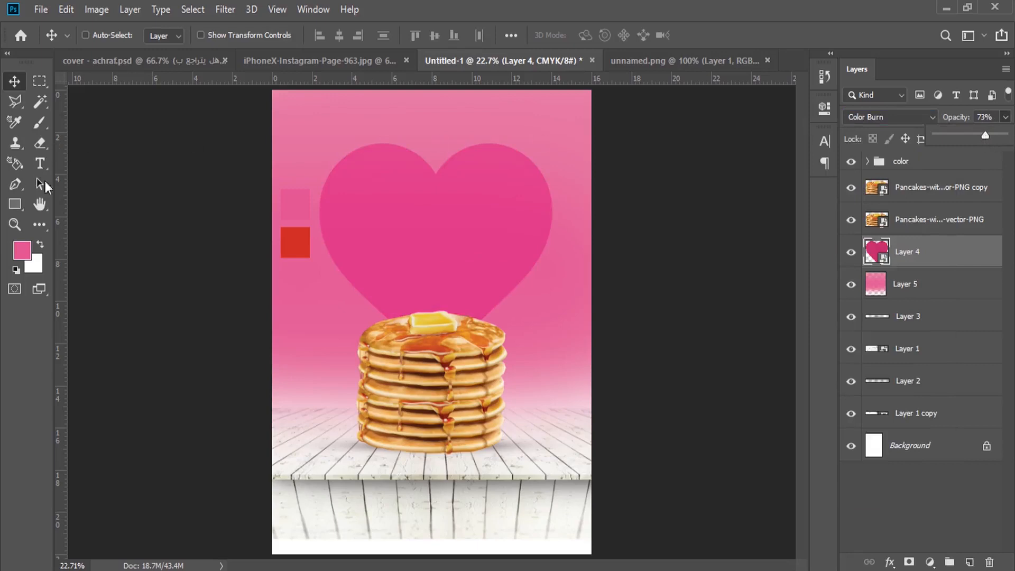
Step: Add the white text "Valentine" on a new layer above the heart
{"action": "key", "text": "t"}
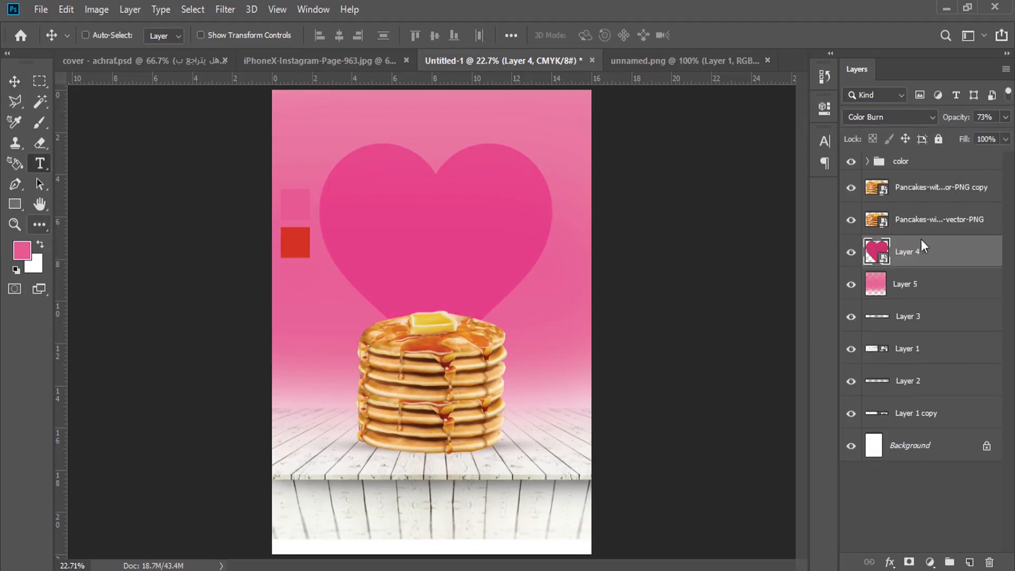
{"action": "key", "text": "x"}
{"action": "left_click", "coordinate": [969, 563]}
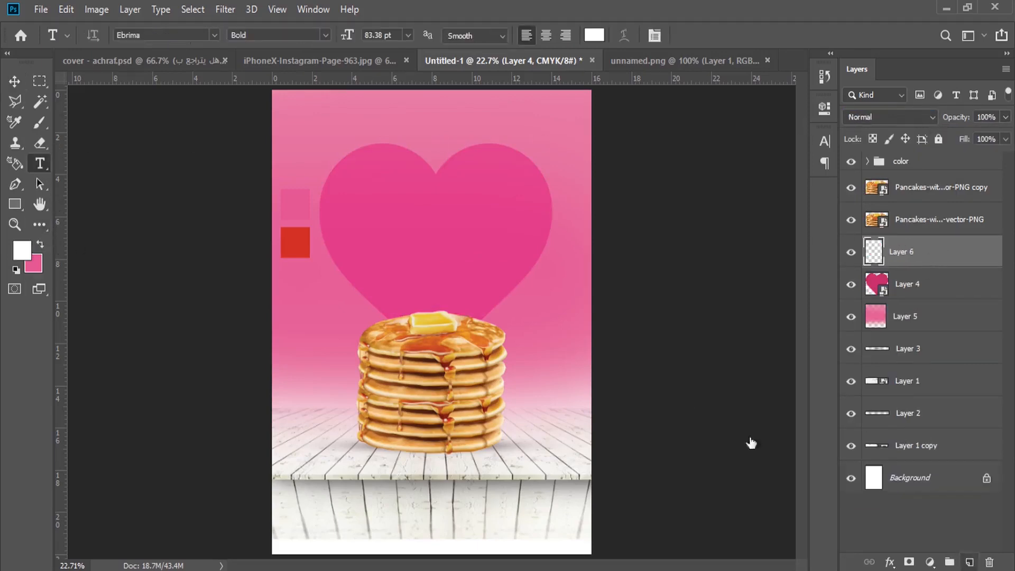
{"action": "left_click", "coordinate": [409, 211]}
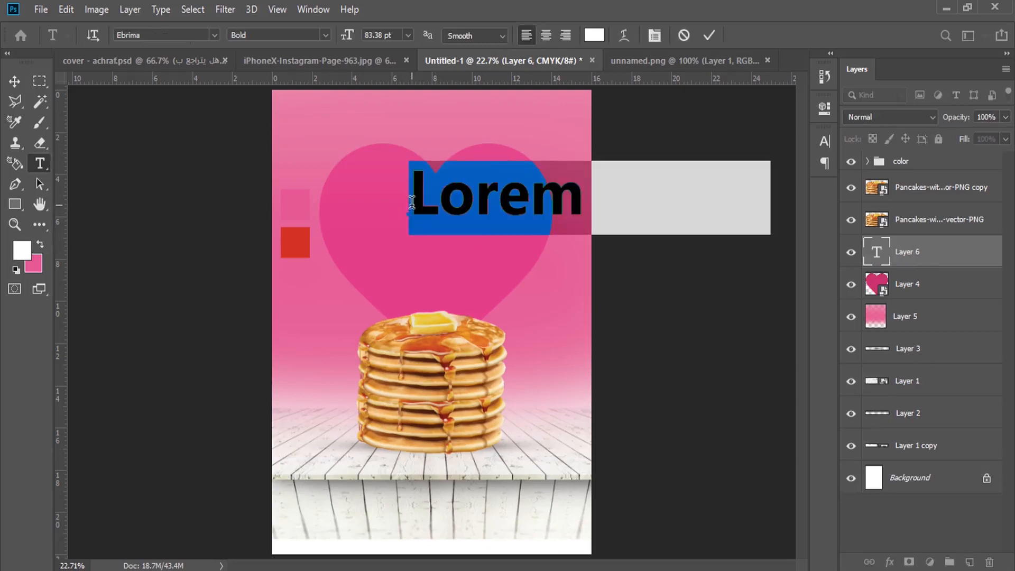
{"action": "type", "text": "Valenti"}
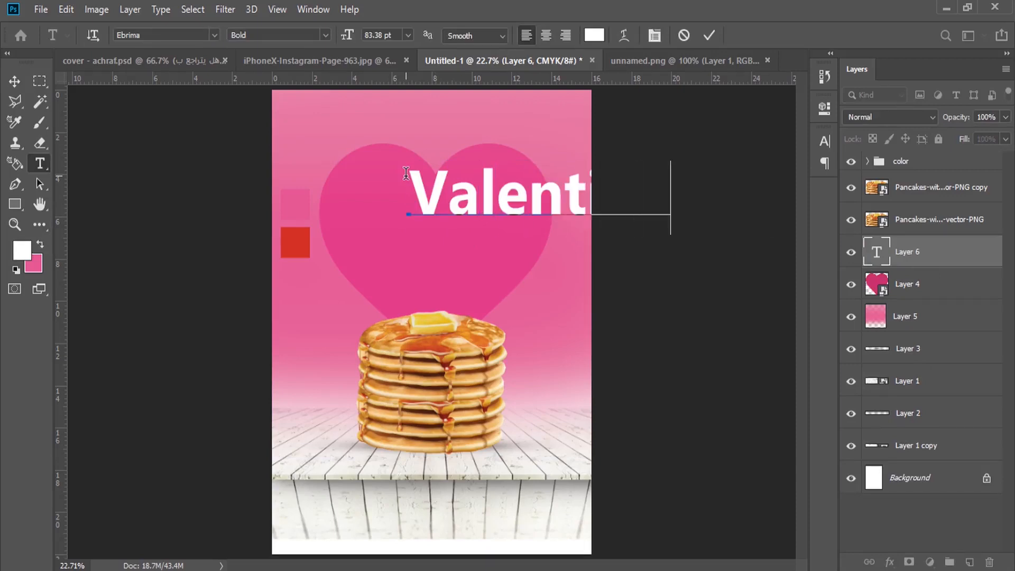
Step: Set the Valentine text in the Antrokasdemo font and move it onto the heart
{"action": "key", "text": "ctrl+a"}
{"action": "left_click", "coordinate": [214, 34]}
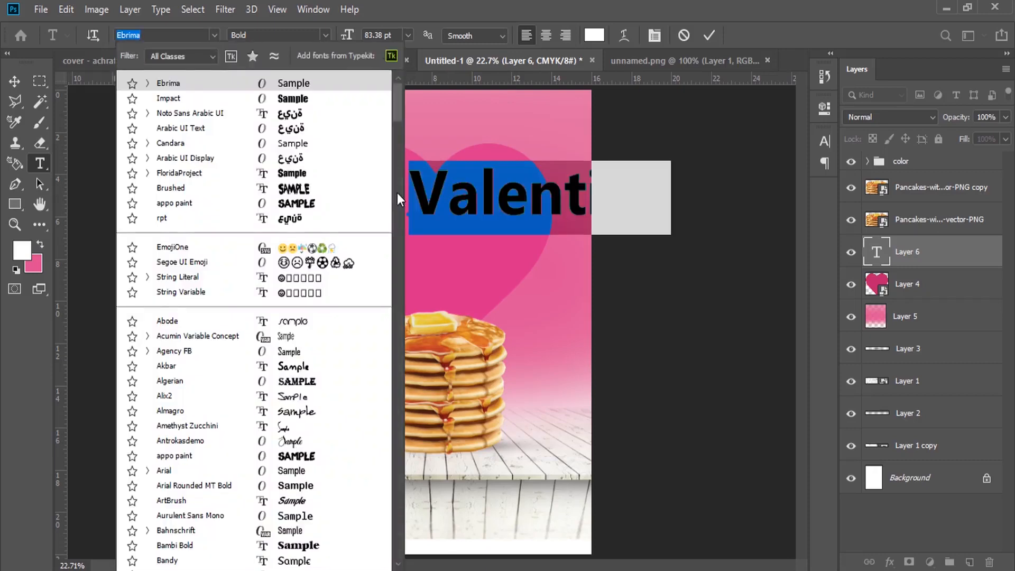
{"action": "left_click_drag", "start_coordinate": [398, 106], "coordinate": [399, 116]}
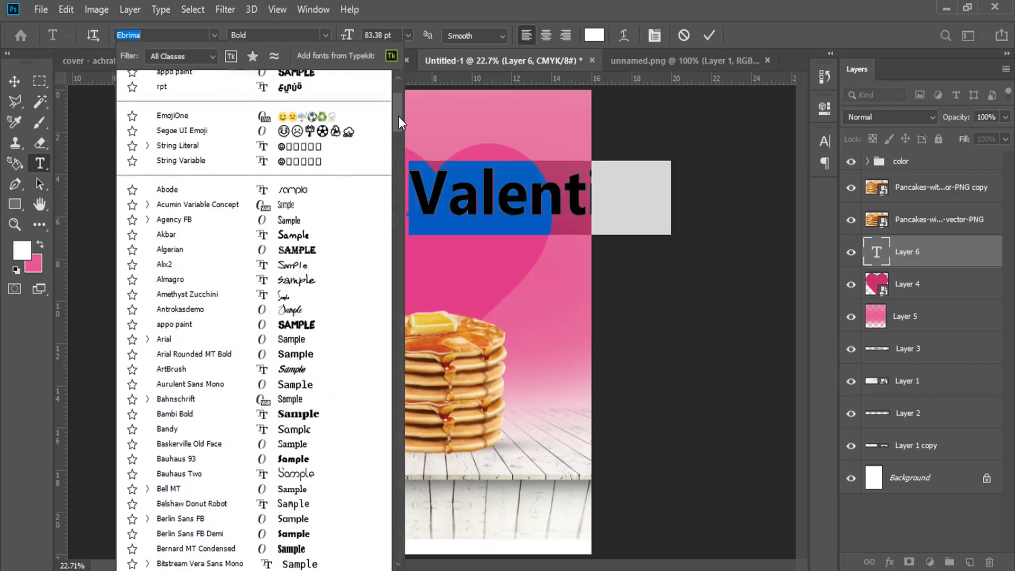
{"action": "left_click", "coordinate": [286, 311]}
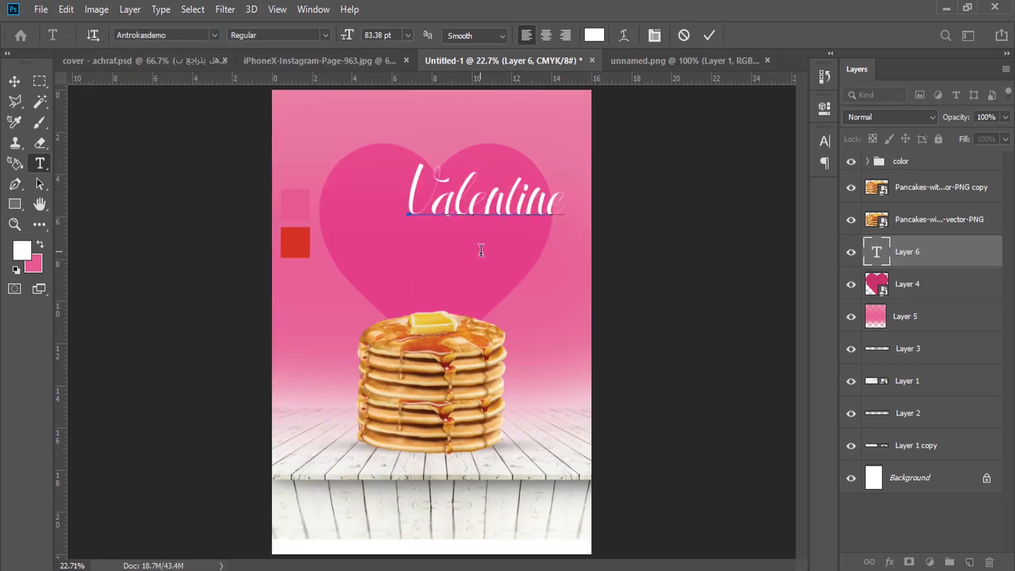
{"action": "left_click_drag", "start_coordinate": [510, 263], "coordinate": [475, 271]}
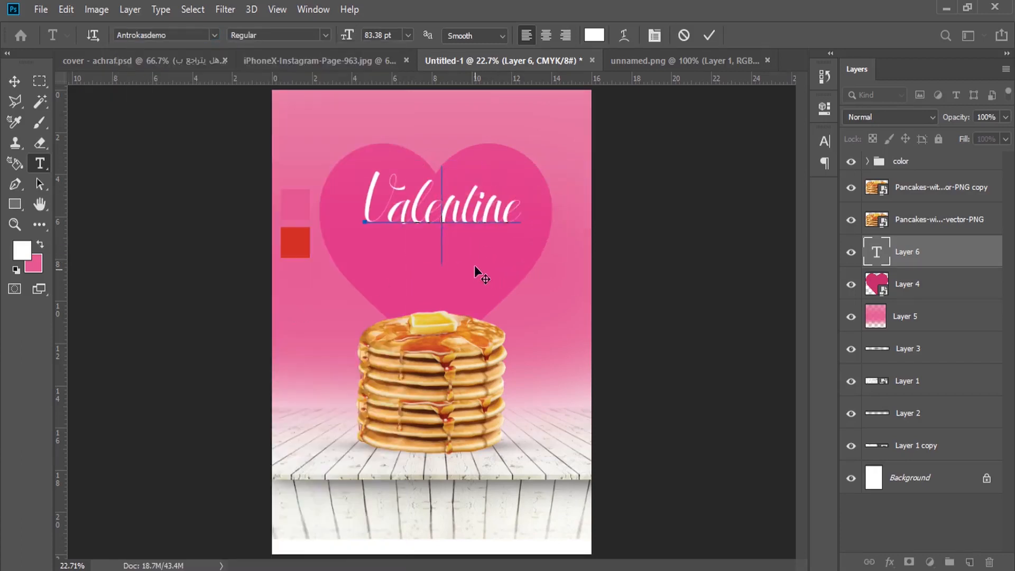
Step: Enlarge the Valentine text to 103.38 pt and centre it across the upper part of the heart
{"action": "double_click", "coordinate": [456, 208]}
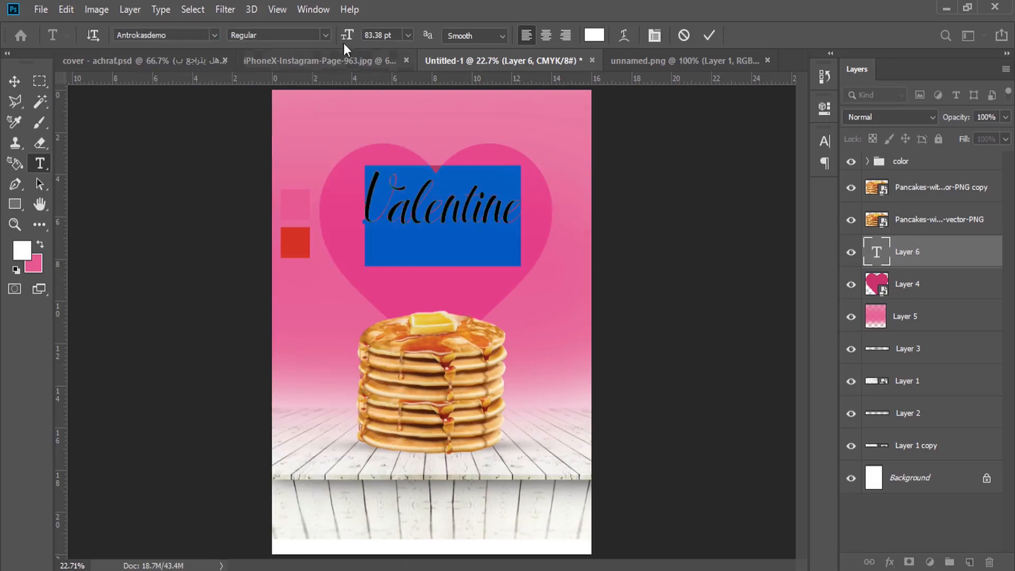
{"action": "left_click_drag", "start_coordinate": [346, 35], "coordinate": [359, 36]}
{"action": "left_click", "coordinate": [467, 198]}
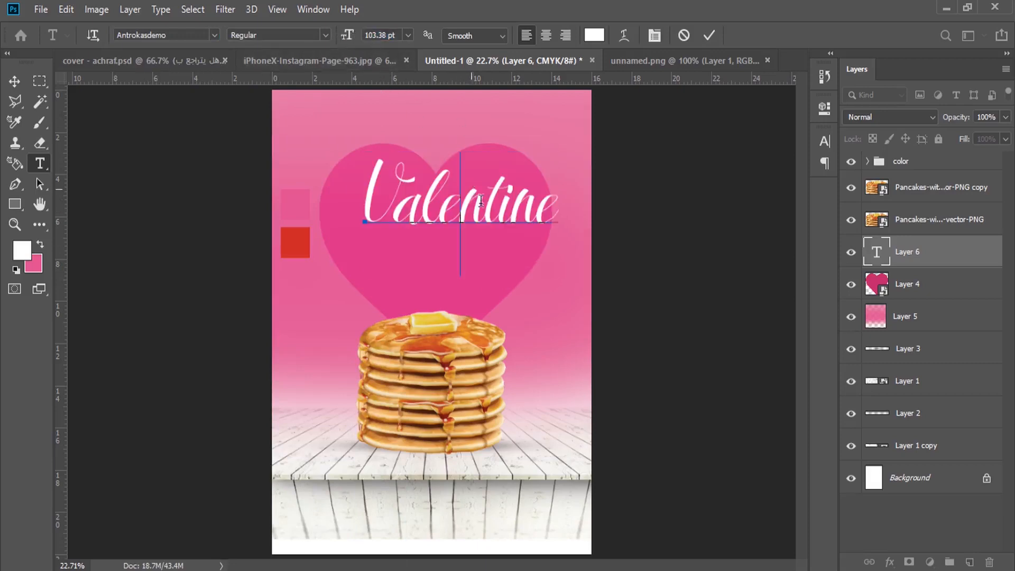
{"action": "left_click_drag", "start_coordinate": [505, 297], "coordinate": [486, 306]}
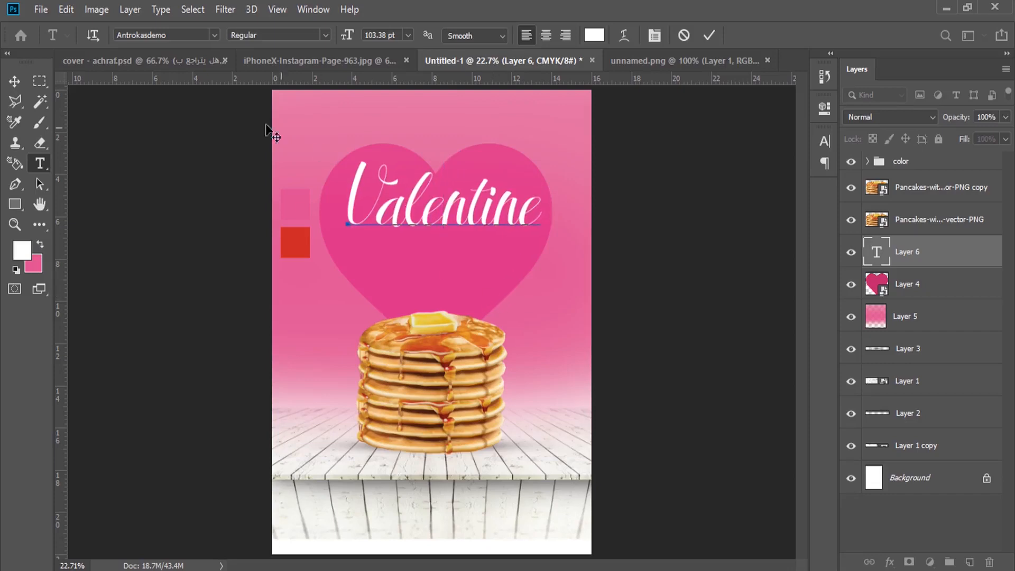
Step: Add a second text reading "special menu" on two lines at 31.01 pt, below Valentine
{"action": "left_click", "coordinate": [15, 220]}
{"action": "left_click", "coordinate": [408, 260]}
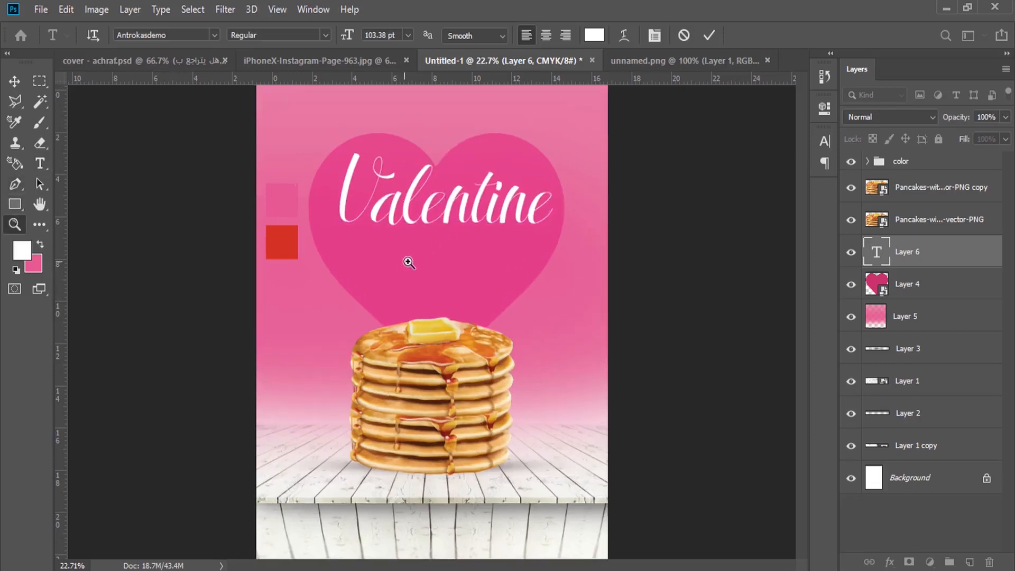
{"action": "left_click", "coordinate": [408, 259]}
{"action": "left_click", "coordinate": [39, 164]}
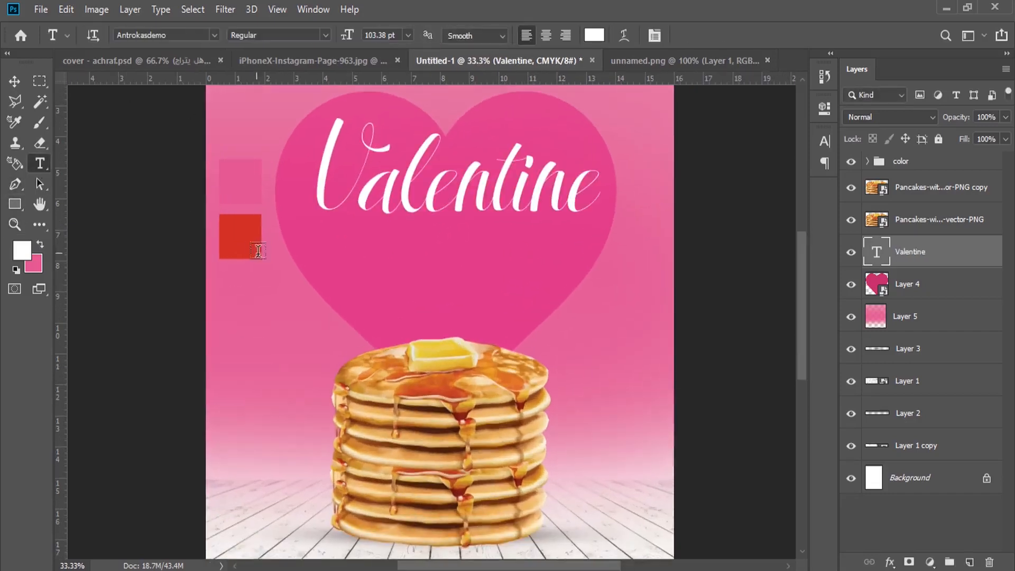
{"action": "left_click", "coordinate": [417, 297]}
{"action": "left_click_drag", "start_coordinate": [348, 38], "coordinate": [255, 38]}
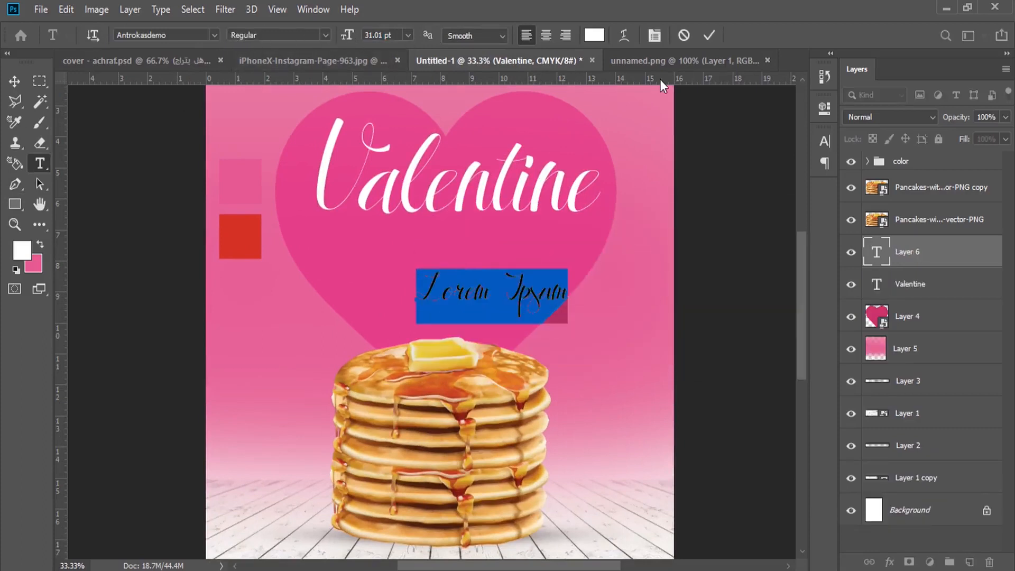
{"action": "type", "text": "Special"}
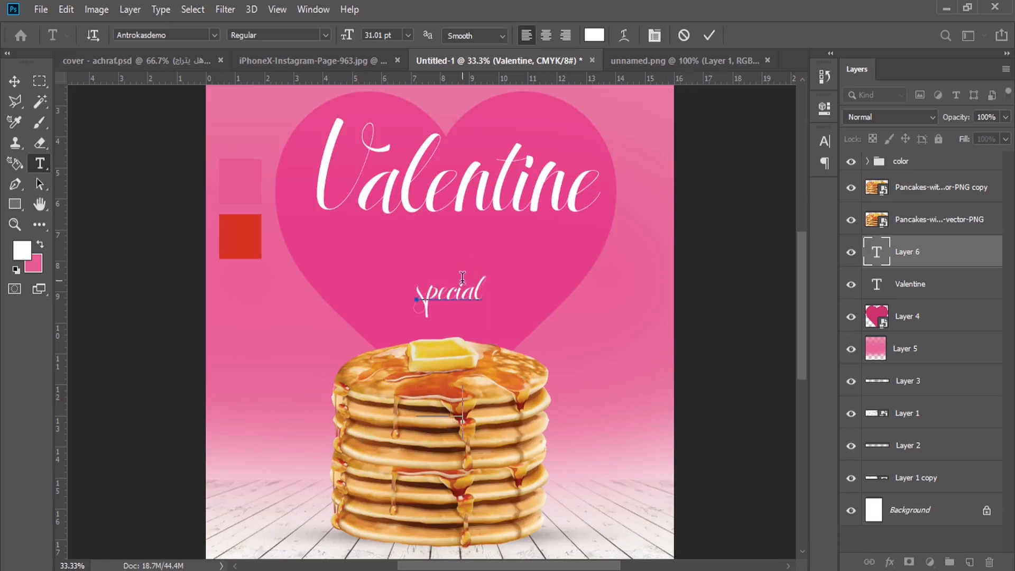
Step: Set the two-line text in Ebrima, capitalise the initials of Special and Menu, and move it up beneath Valentine
{"action": "key", "text": "ctrl+a"}
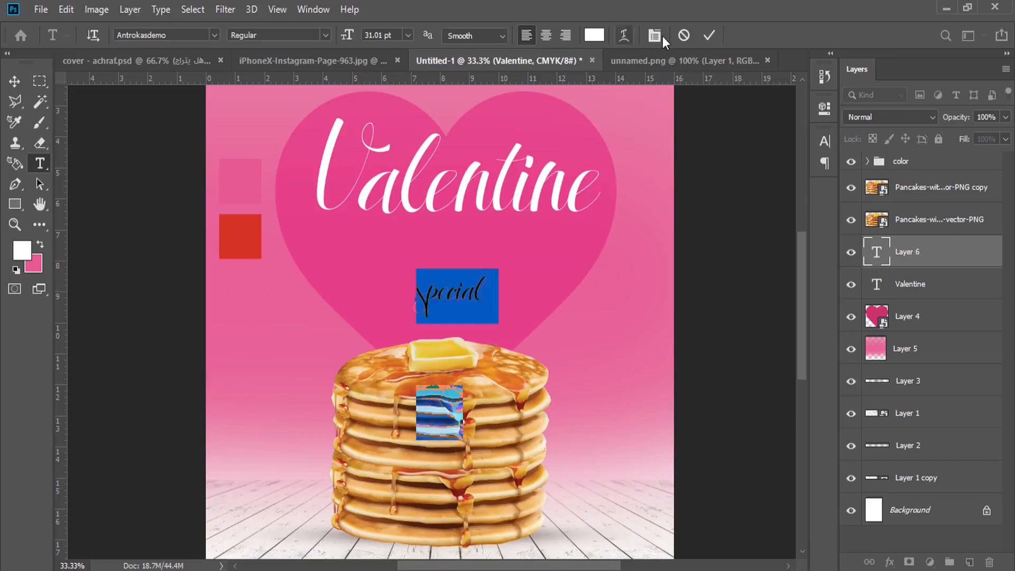
{"action": "left_click", "coordinate": [656, 35]}
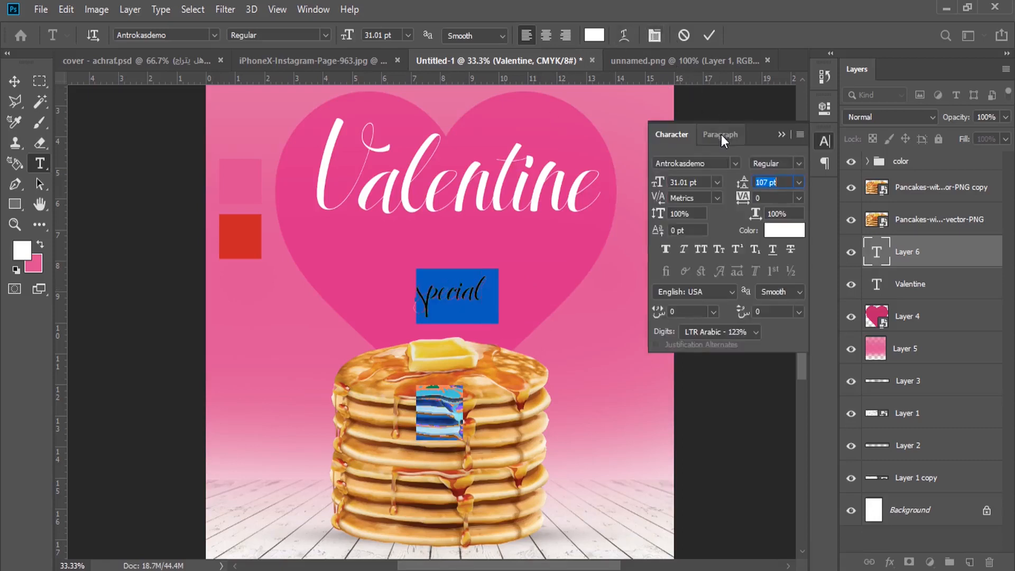
{"action": "left_click", "coordinate": [733, 163]}
{"action": "left_click", "coordinate": [845, 226]}
{"action": "left_click_drag", "start_coordinate": [429, 289], "coordinate": [418, 290]}
{"action": "type", "text": "S"}
{"action": "left_click_drag", "start_coordinate": [445, 355], "coordinate": [422, 292]}
{"action": "left_click_drag", "start_coordinate": [408, 344], "coordinate": [393, 345]}
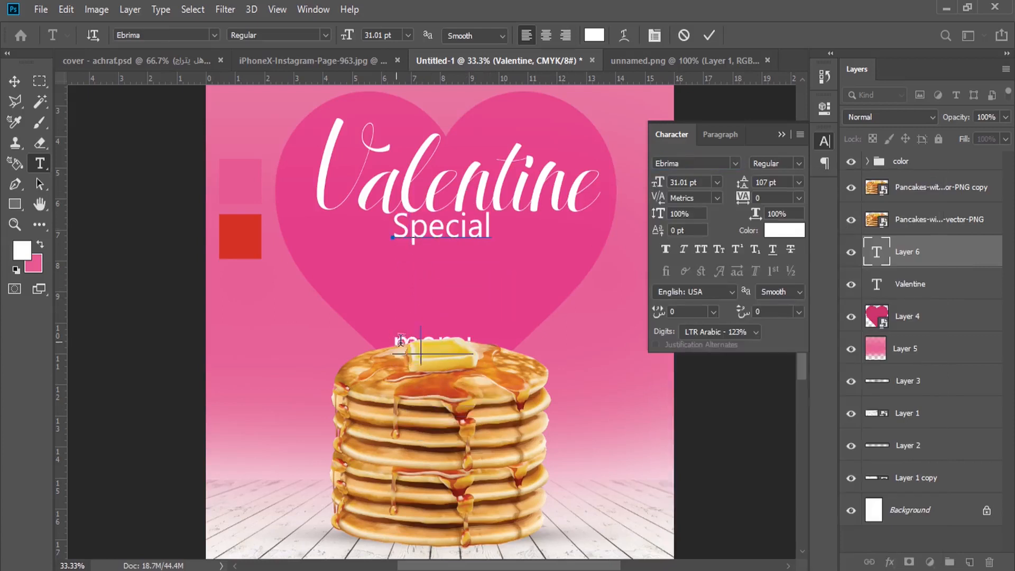
{"action": "type", "text": "M"}
Step: Tighten the leading between the Special and Menu lines
{"action": "left_click_drag", "start_coordinate": [473, 344], "coordinate": [396, 227]}
{"action": "left_click", "coordinate": [798, 163]}
{"action": "left_click", "coordinate": [801, 179]}
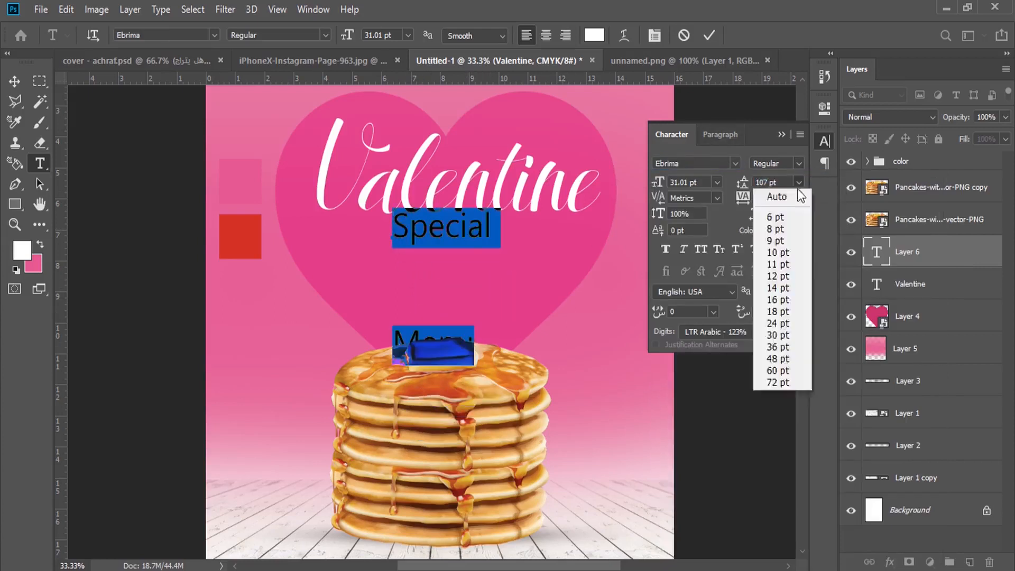
{"action": "key", "text": "Escape"}
Step: Set both lines in all caps and enlarge them, with MENU at 58.01 pt
{"action": "double_click", "coordinate": [441, 241]}
{"action": "left_click", "coordinate": [673, 183]}
{"action": "mouse_move", "coordinate": [673, 186]}
{"action": "left_mouse_down"}
{"action": "mouse_move", "coordinate": [641, 195]}
{"action": "mouse_move", "coordinate": [680, 185]}
{"action": "left_mouse_up"}
{"action": "left_click", "coordinate": [702, 250]}
{"action": "double_click", "coordinate": [452, 294]}
{"action": "left_click", "coordinate": [701, 249]}
Step: Centre-align both lines and set the leading of MENU to 44.84 pt
{"action": "key", "text": "ctrl+a"}
{"action": "left_click", "coordinate": [724, 135]}
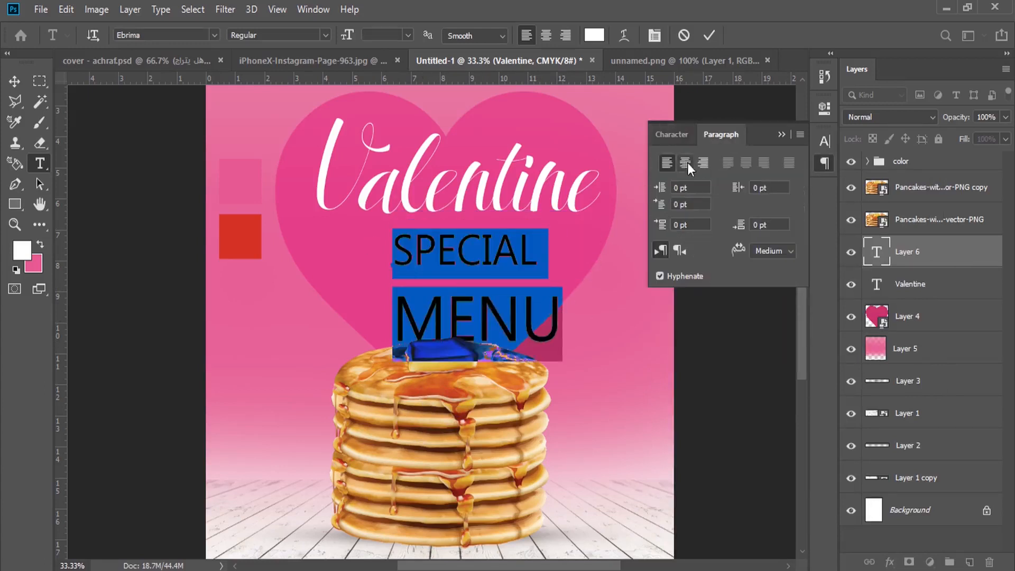
{"action": "left_click", "coordinate": [685, 163]}
{"action": "left_click", "coordinate": [455, 299]}
{"action": "double_click", "coordinate": [455, 299]}
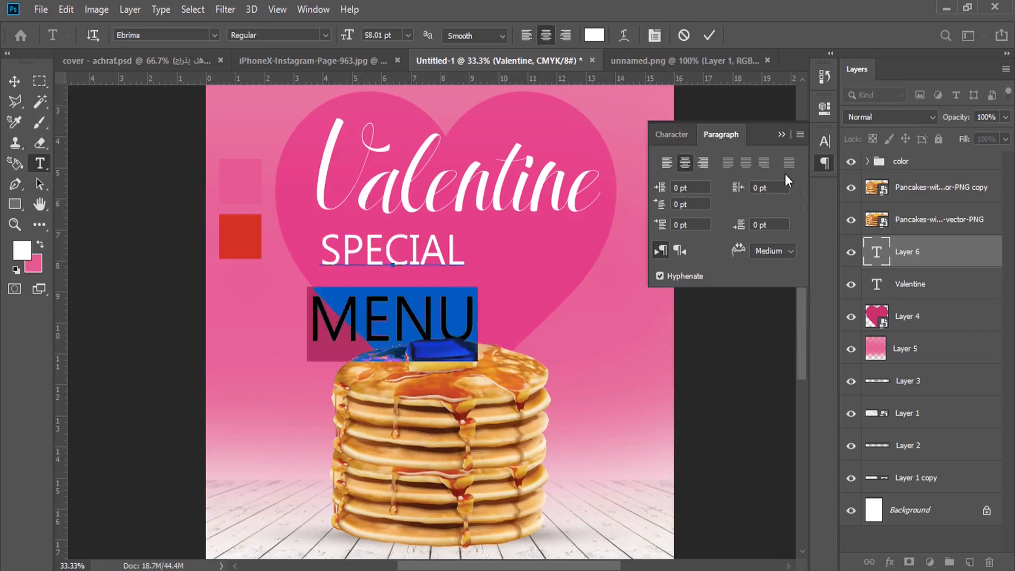
{"action": "left_click", "coordinate": [665, 135]}
{"action": "left_click_drag", "start_coordinate": [743, 183], "coordinate": [724, 188]}
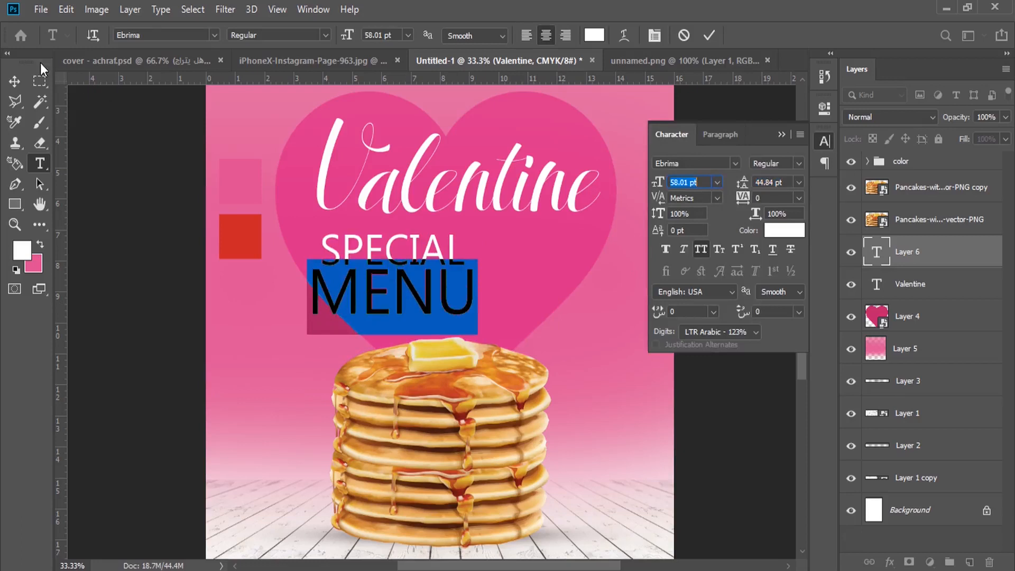
Step: Scale the SPECIAL MENU text up slightly and centre it in the heart beneath Valentine
{"action": "left_click", "coordinate": [15, 81]}
{"action": "left_click", "coordinate": [62, 12]}
{"action": "left_click", "coordinate": [236, 350]}
{"action": "left_click_drag", "start_coordinate": [489, 335], "coordinate": [495, 342]}
{"action": "key", "text": "Return"}
{"action": "left_click_drag", "start_coordinate": [433, 270], "coordinate": [505, 257]}
{"action": "left_click", "coordinate": [782, 134]}
Step: Add a drop shadow to the Valentine text with 100% opacity, 7 px distance and 1 px size
{"action": "left_click", "coordinate": [909, 284]}
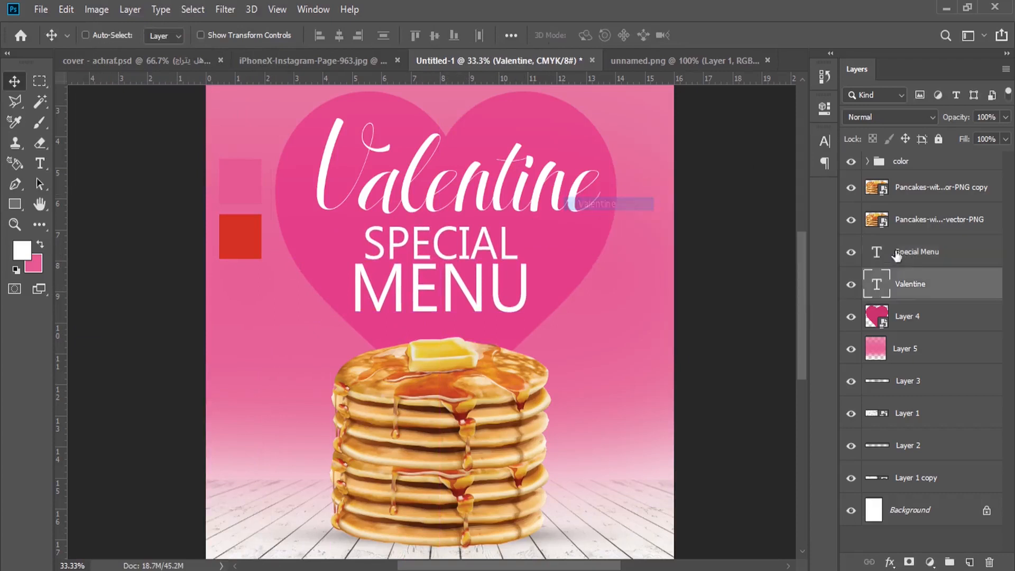
{"action": "right_click", "coordinate": [899, 280]}
{"action": "left_click", "coordinate": [785, 23]}
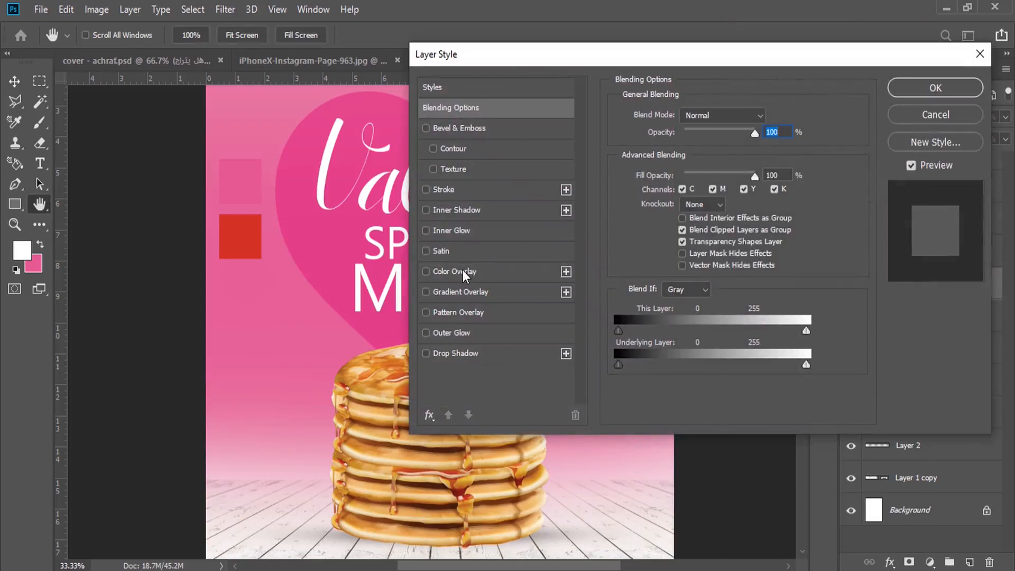
{"action": "left_click", "coordinate": [468, 353]}
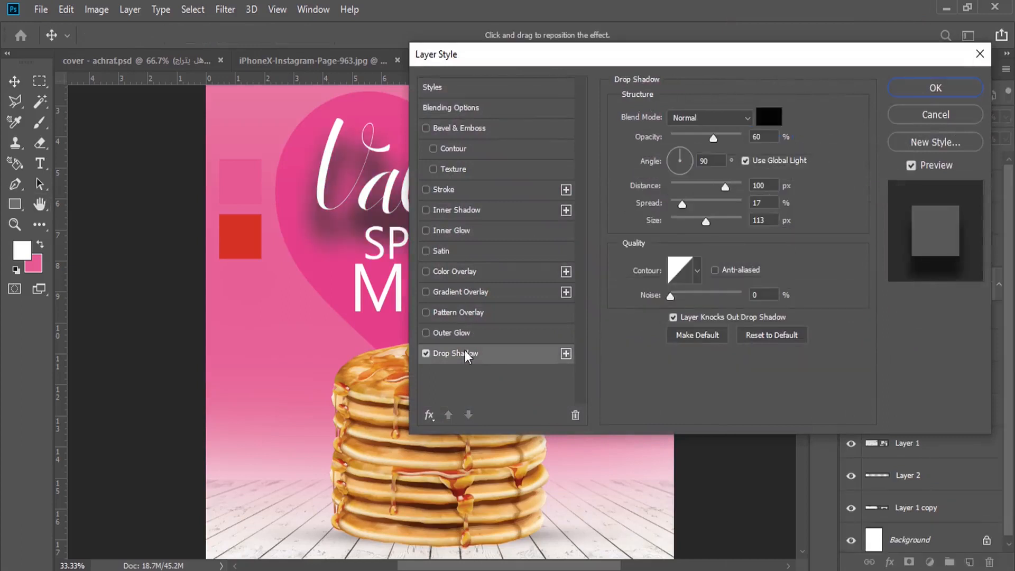
{"action": "left_click_drag", "start_coordinate": [676, 221], "coordinate": [676, 225]}
{"action": "left_click", "coordinate": [678, 186]}
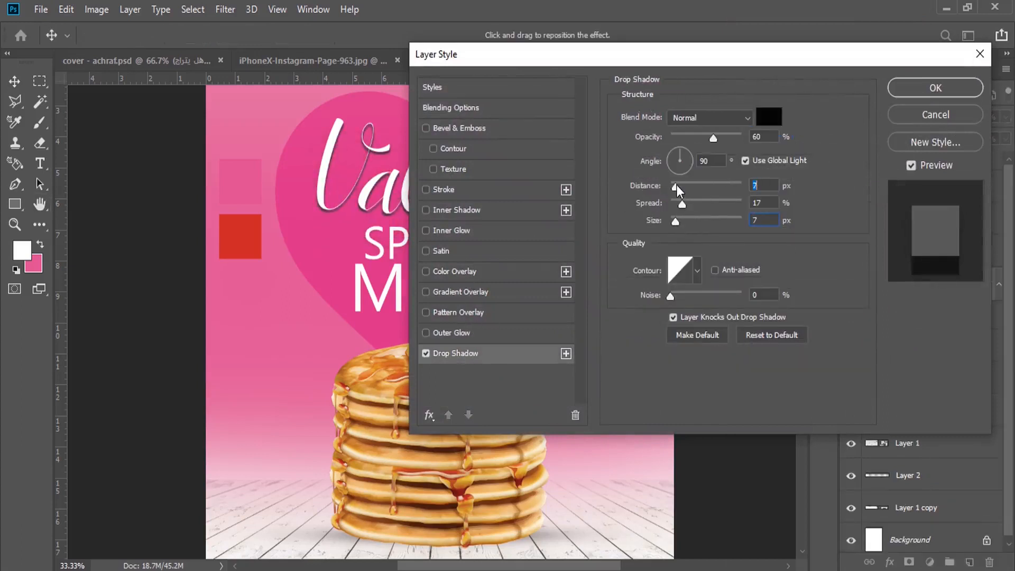
{"action": "left_click_drag", "start_coordinate": [678, 189], "coordinate": [676, 189]}
{"action": "left_click_drag", "start_coordinate": [714, 139], "coordinate": [742, 139]}
{"action": "left_click_drag", "start_coordinate": [676, 186], "coordinate": [673, 222]}
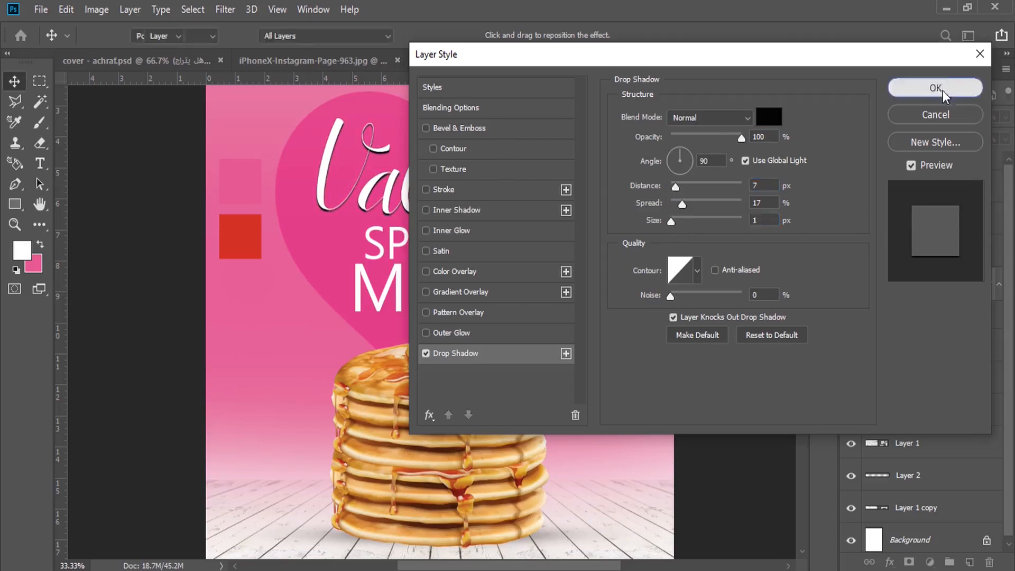
{"action": "left_click", "coordinate": [936, 88]}
Step: Copy the Valentine layer's style onto the Special Menu text layer and collapse both layers' effect lists
{"action": "right_click", "coordinate": [932, 284]}
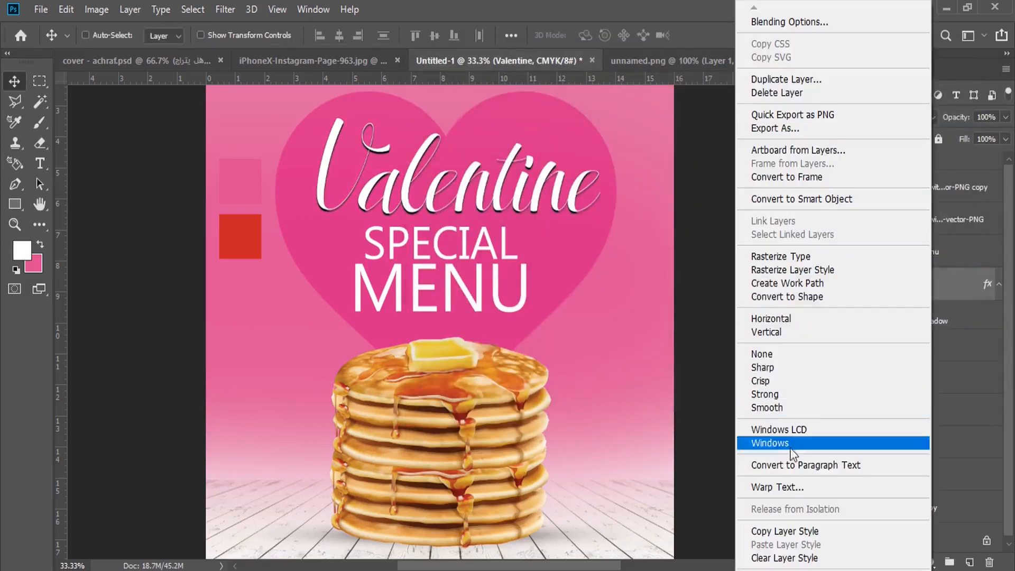
{"action": "left_click", "coordinate": [801, 531]}
{"action": "right_click", "coordinate": [476, 265]}
{"action": "left_click", "coordinate": [484, 267]}
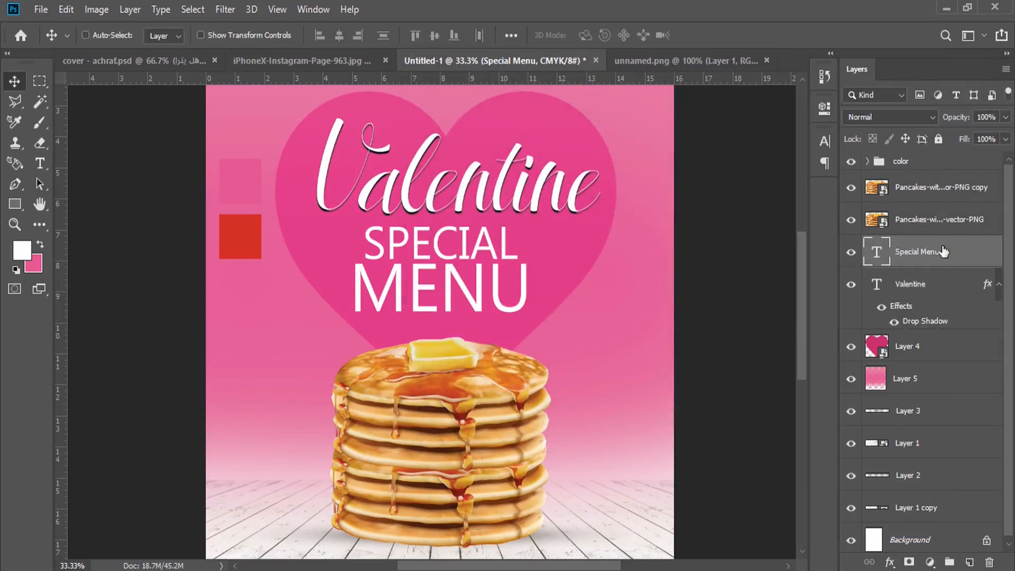
{"action": "right_click", "coordinate": [936, 250]}
{"action": "left_click", "coordinate": [826, 543]}
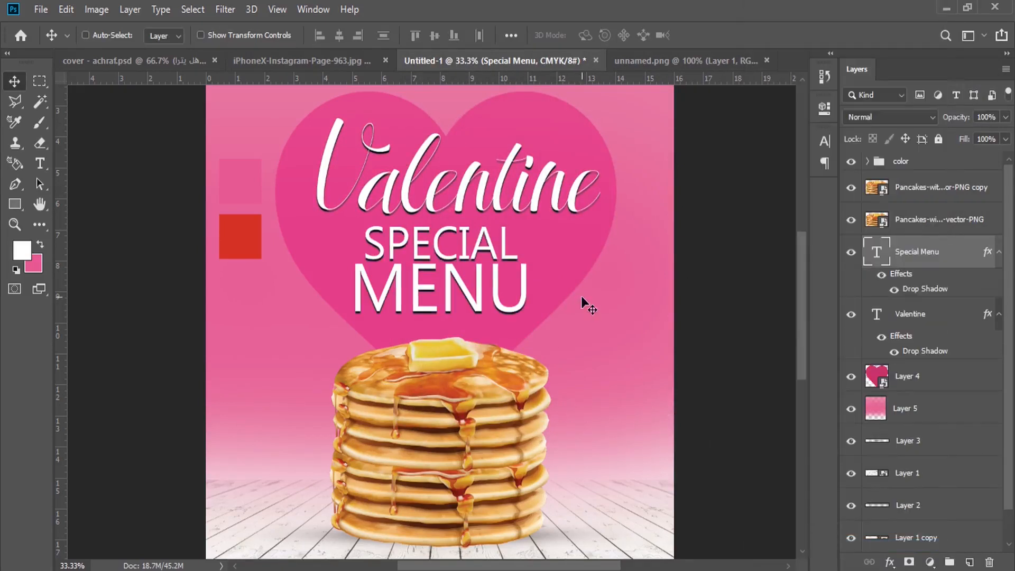
{"action": "left_click", "coordinate": [999, 252]}
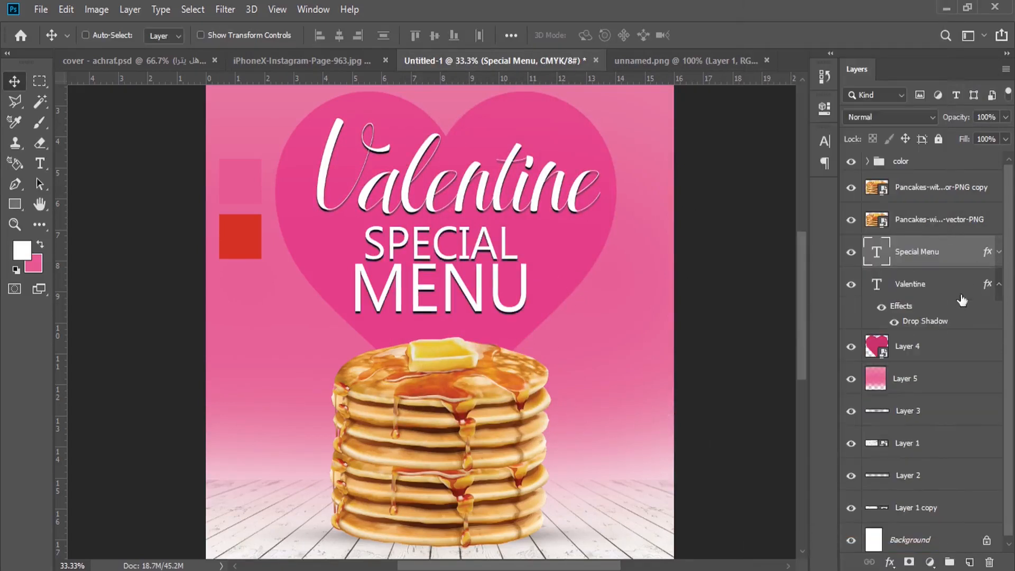
{"action": "left_click", "coordinate": [997, 286]}
Step: Centre the Valentine and Special Menu text layers horizontally on the canvas and clear the selection
{"action": "left_click", "coordinate": [929, 291], "text": "ctrl"}
{"action": "left_click", "coordinate": [193, 9]}
{"action": "left_click", "coordinate": [200, 26]}
{"action": "left_click", "coordinate": [339, 36]}
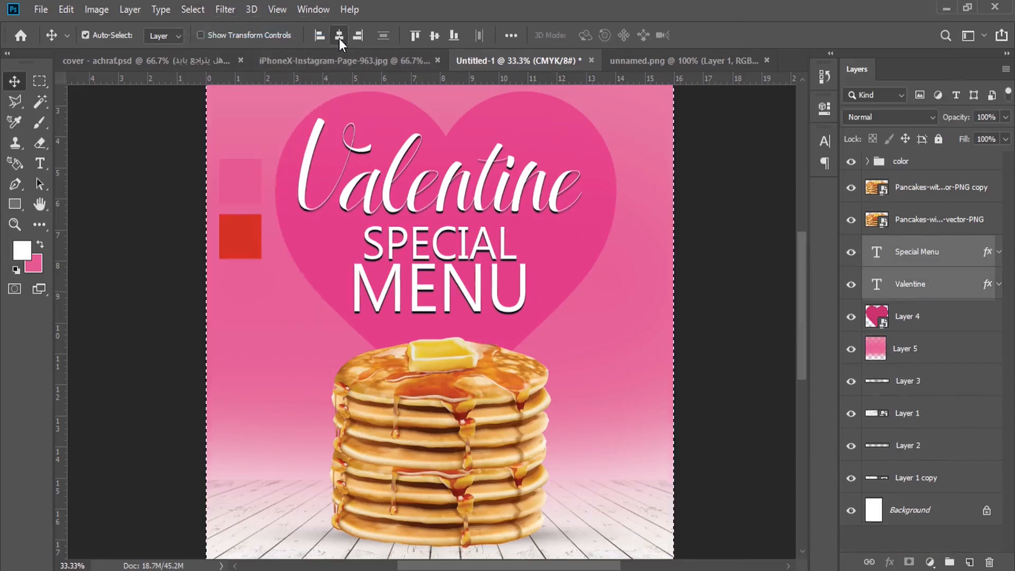
{"action": "key", "text": "ctrl+d"}
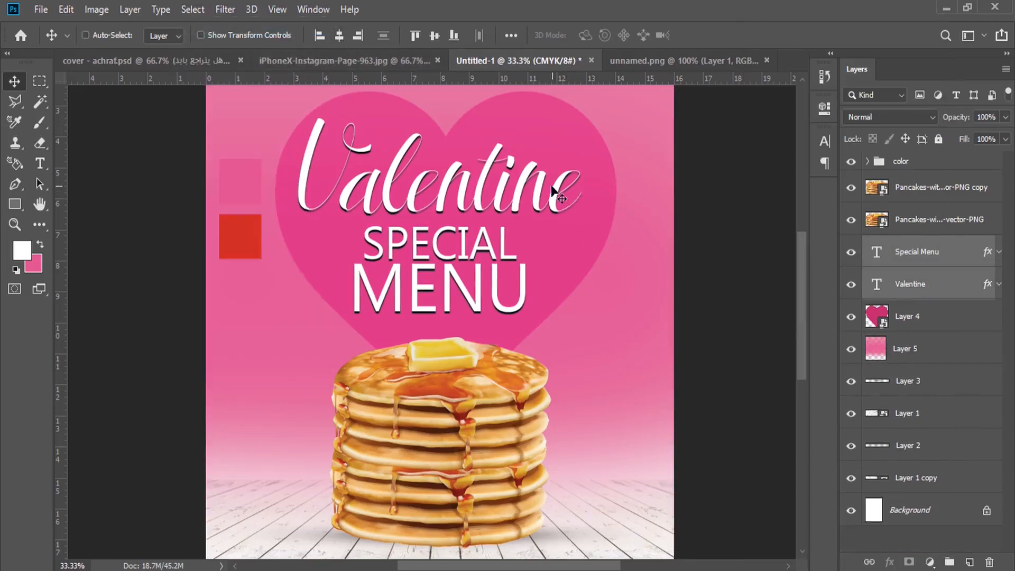
Step: Nudge the Valentine text alone slightly to the right within the heart
{"action": "left_click", "coordinate": [563, 189], "text": "ctrl"}
{"action": "key", "text": "shift+Right"}
{"action": "key", "text": "shift+Right"}
{"action": "key", "text": "shift+Right"}
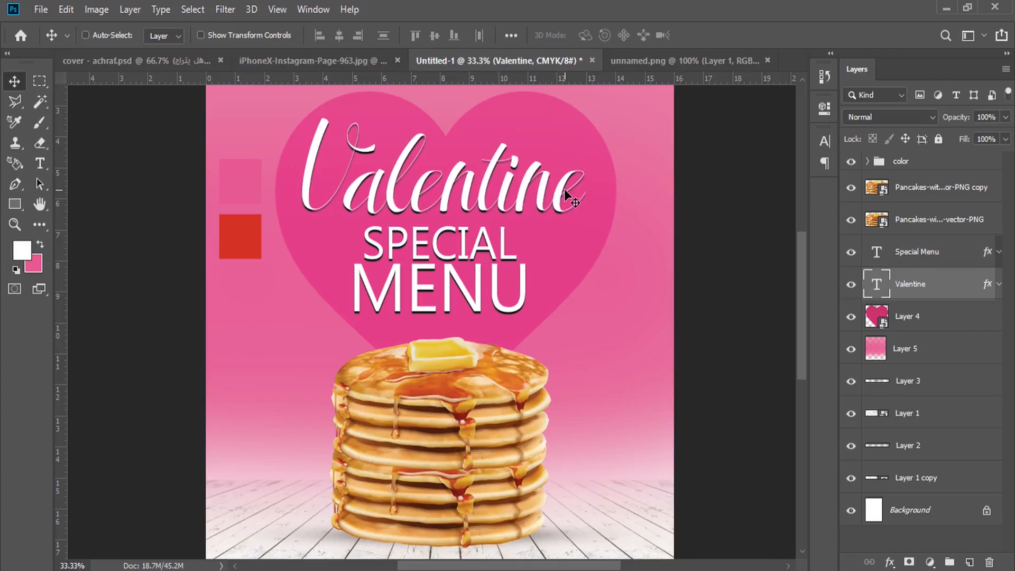
Step: Bring the red heart from unnamed.png into the menu design, shrink and tilt it, and place it above the end of Valentine
{"action": "left_click", "coordinate": [656, 59]}
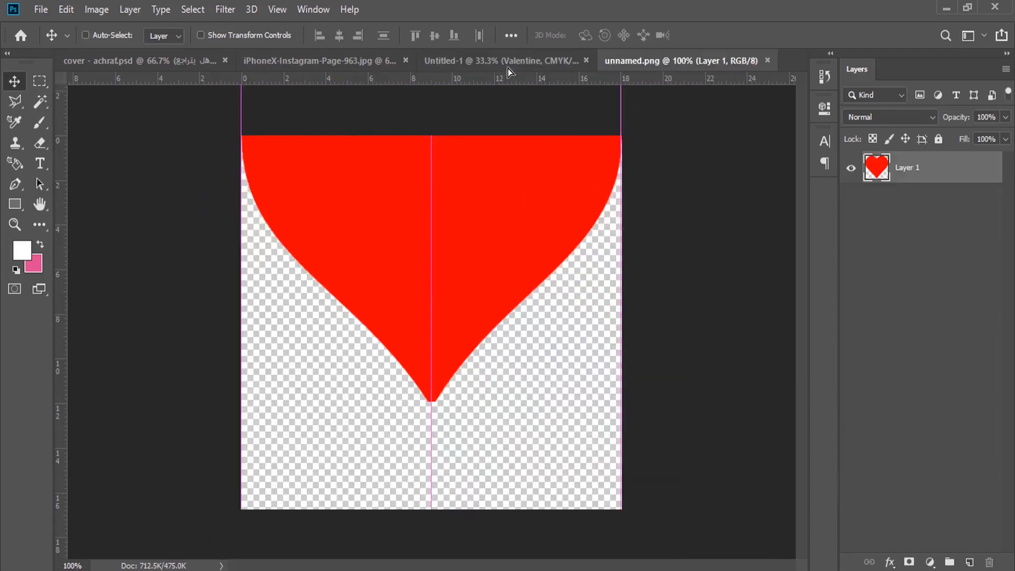
{"action": "left_click", "coordinate": [505, 61]}
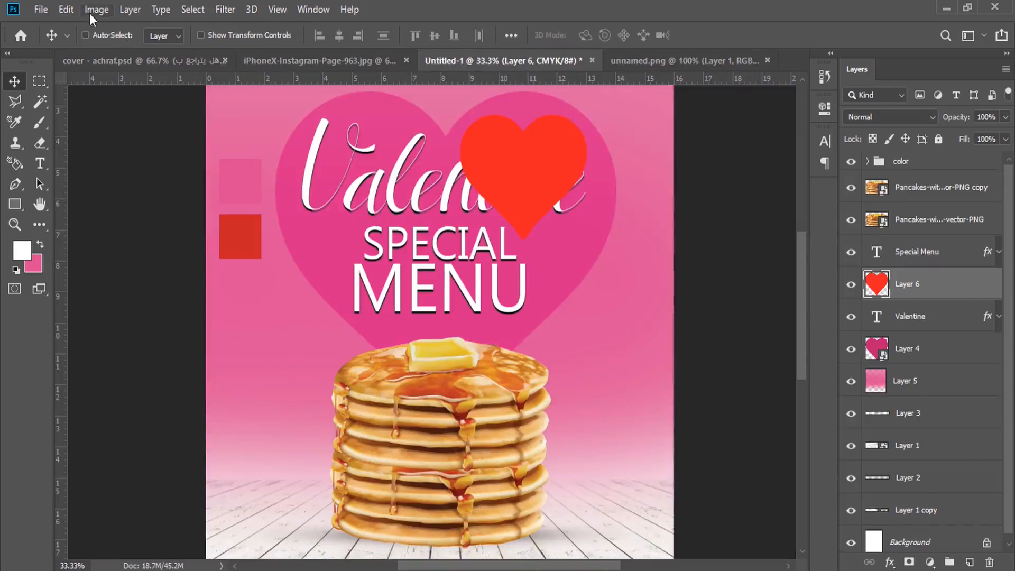
{"action": "left_click", "coordinate": [66, 9]}
{"action": "left_click", "coordinate": [106, 349]}
{"action": "left_click_drag", "start_coordinate": [586, 114], "coordinate": [565, 142]}
{"action": "key", "text": "Return"}
Step: Give the small heart a white Color Overlay sampled from the Valentine lettering and collapse its effects list
{"action": "right_click", "coordinate": [939, 286]}
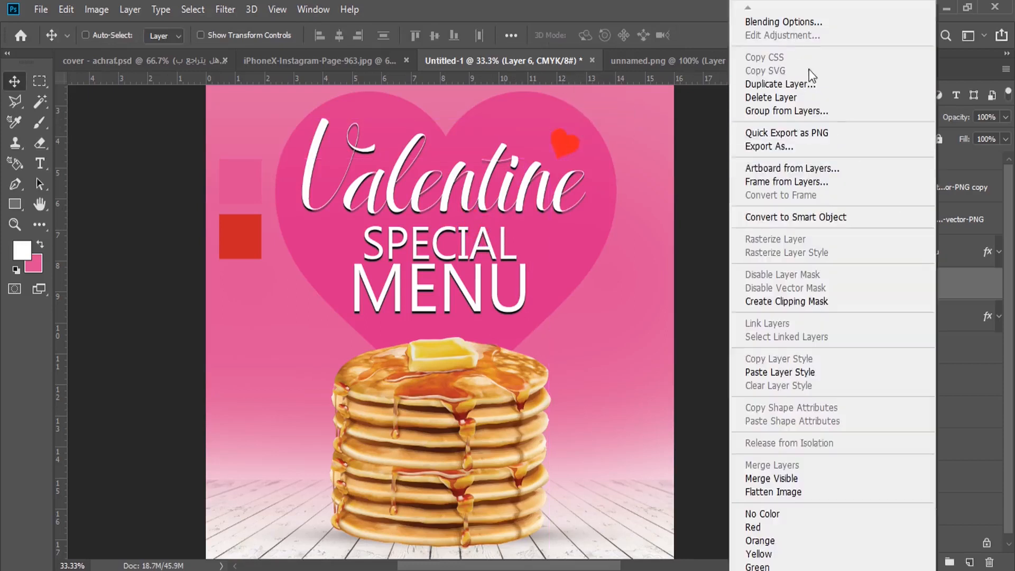
{"action": "left_click", "coordinate": [788, 22]}
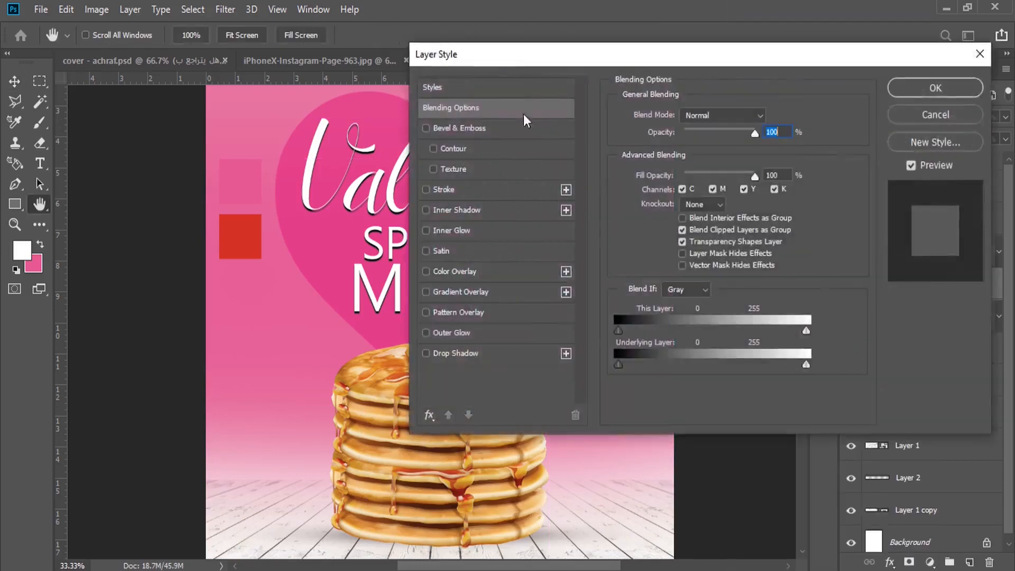
{"action": "left_click_drag", "start_coordinate": [529, 84], "coordinate": [831, 54]}
{"action": "left_click", "coordinate": [760, 268]}
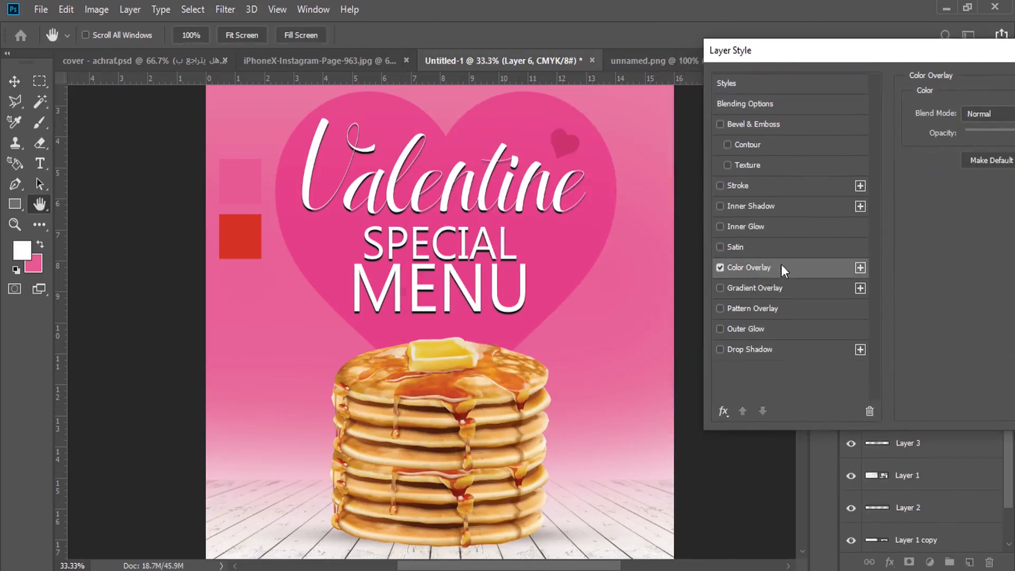
{"action": "left_click_drag", "start_coordinate": [955, 52], "coordinate": [783, 53]}
{"action": "left_click", "coordinate": [895, 113]}
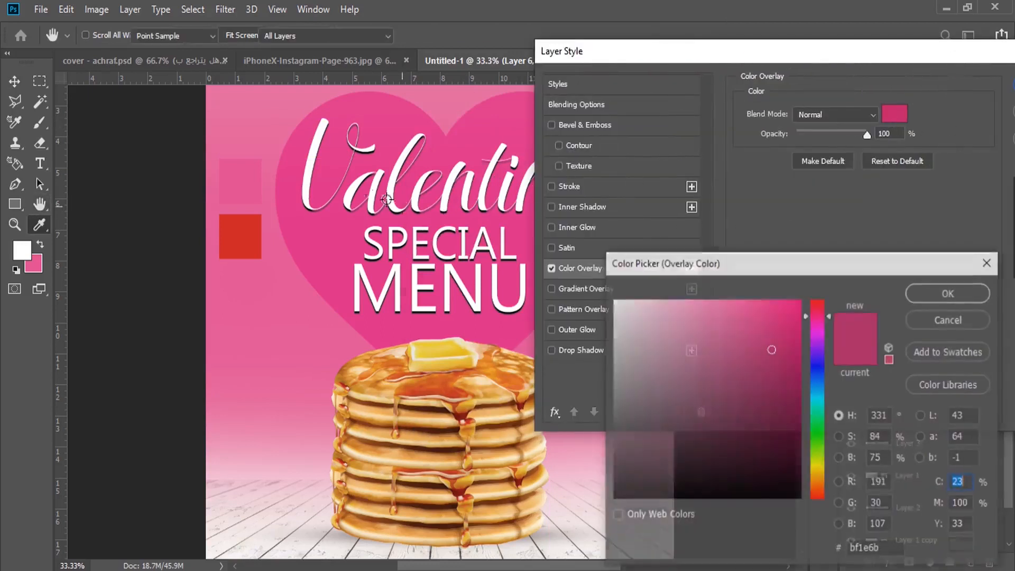
{"action": "left_click", "coordinate": [319, 148]}
{"action": "left_click", "coordinate": [987, 293]}
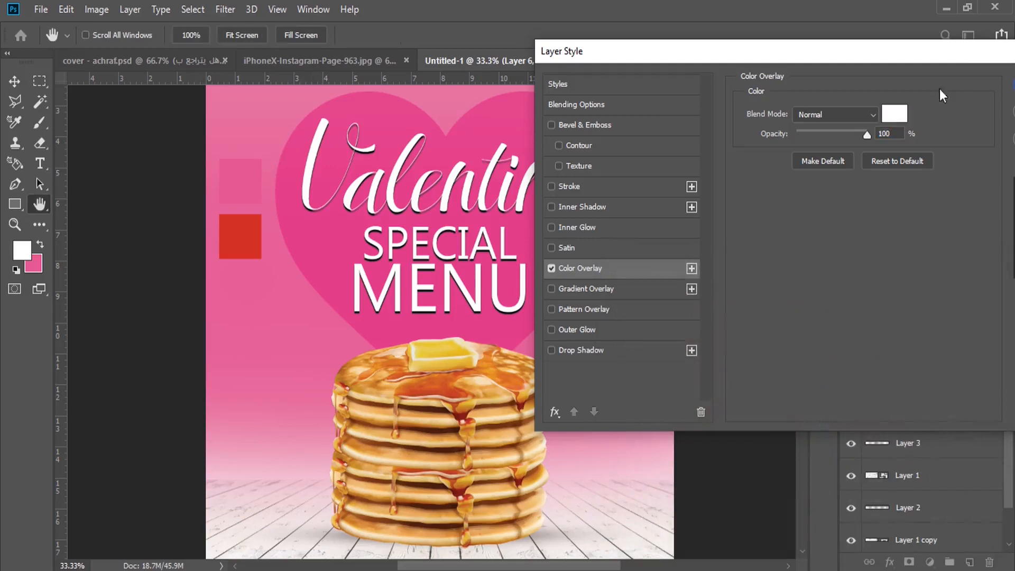
{"action": "left_click_drag", "start_coordinate": [940, 51], "coordinate": [773, 53]}
{"action": "left_click", "coordinate": [889, 88]}
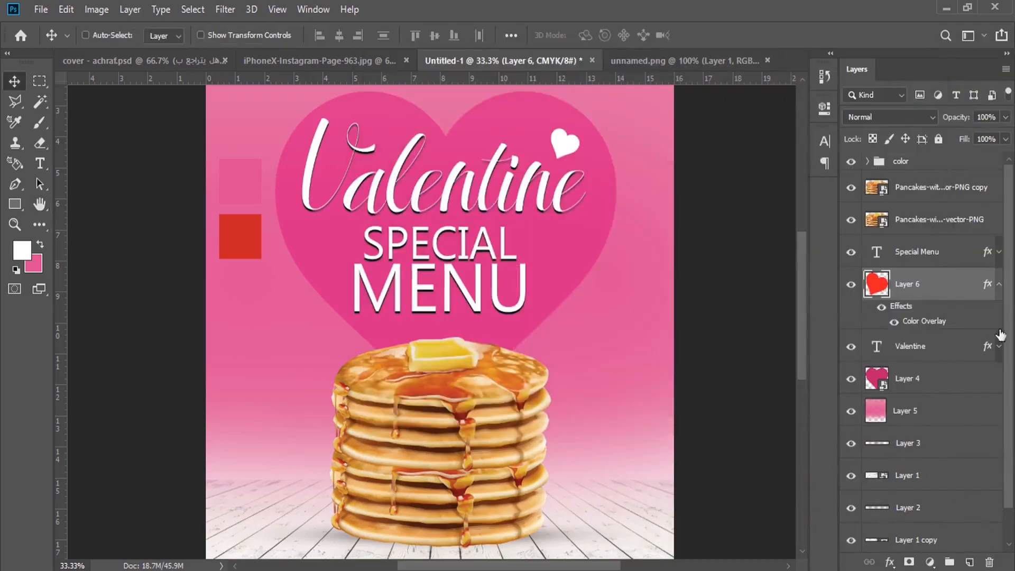
{"action": "left_click", "coordinate": [1000, 286]}
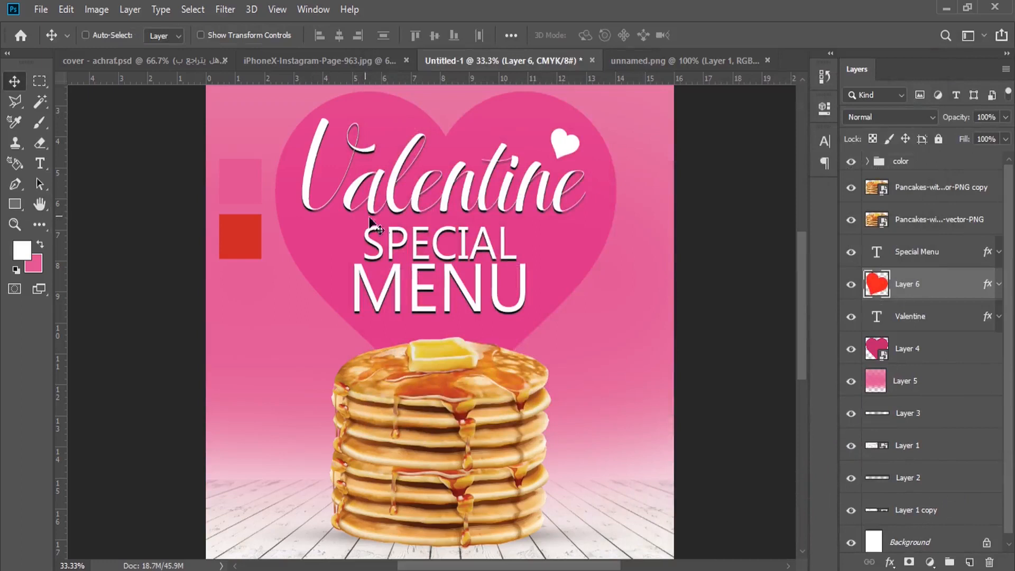
Step: Look through the strawberry png image results in the browser, then return to the menu design
{"action": "mouse_move", "coordinate": [264, 568]}
{"action": "left_click", "coordinate": [336, 529]}
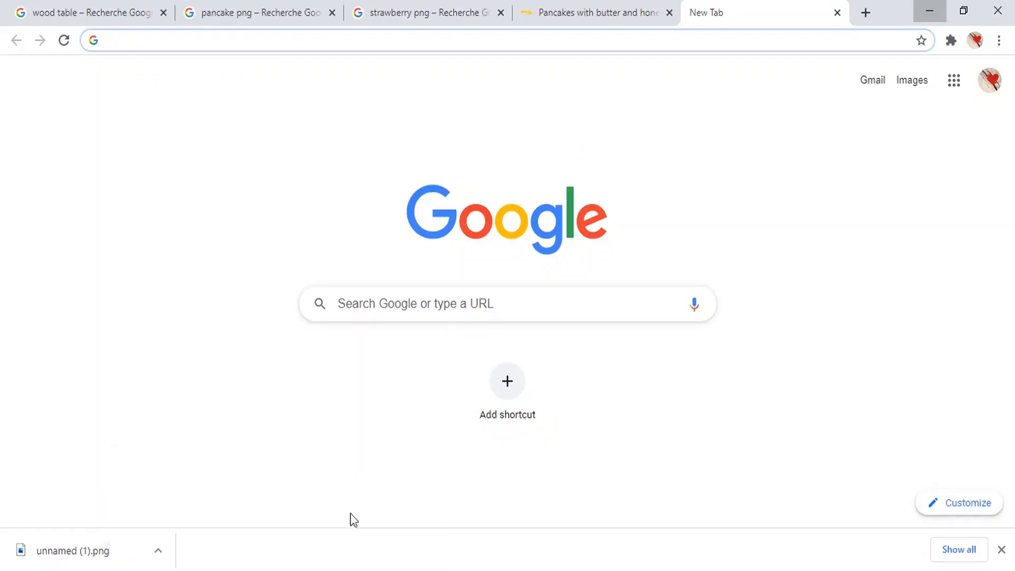
{"action": "left_click", "coordinate": [368, 9]}
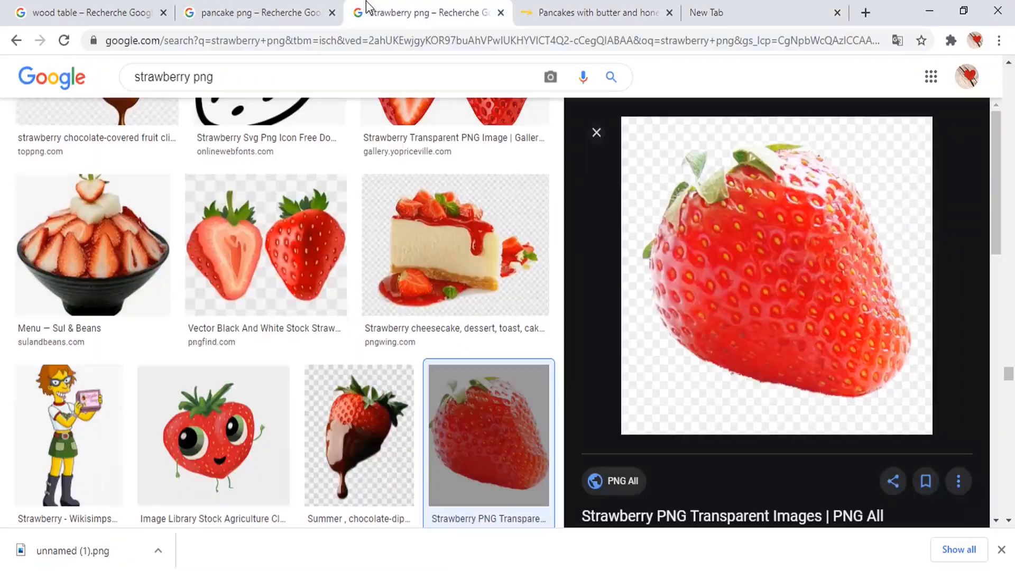
{"action": "left_click", "coordinate": [596, 132]}
{"action": "left_click_drag", "start_coordinate": [1009, 370], "coordinate": [1009, 79]}
{"action": "triple_click", "coordinate": [213, 91]}
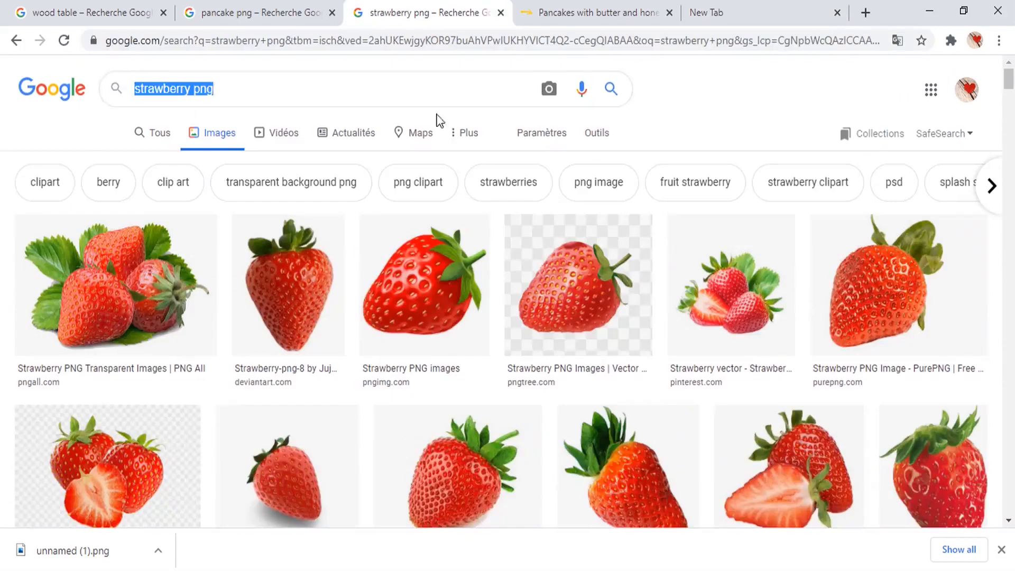
{"action": "left_click", "coordinate": [612, 89]}
{"action": "left_click", "coordinate": [930, 11]}
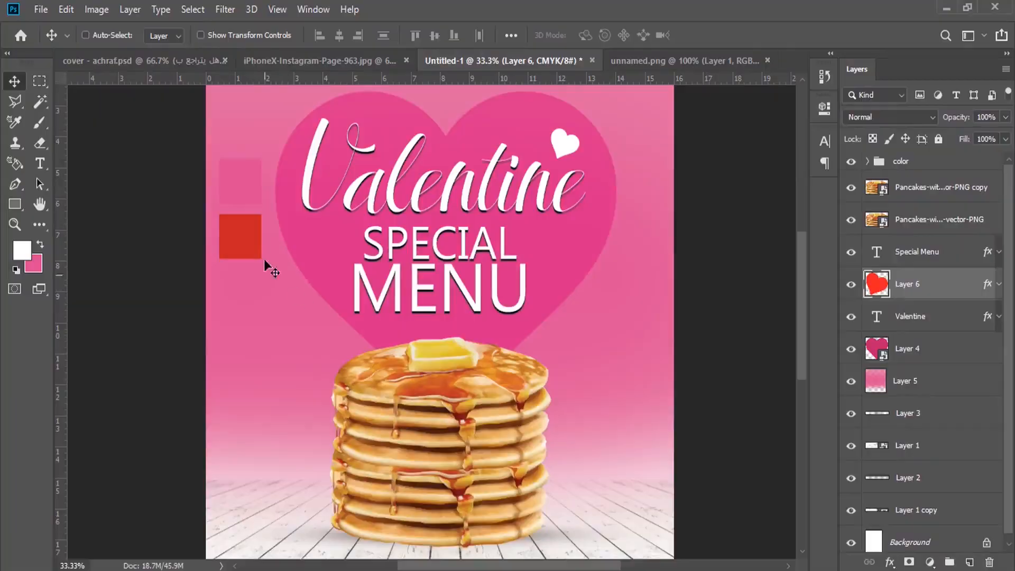
Step: Open the two-strawberry image from the Valentine Food Menu folder in Photoshop and close the unnamed.png document
{"action": "key", "text": "alt+Tab"}
{"action": "left_click", "coordinate": [622, 194]}
{"action": "left_click", "coordinate": [294, 212]}
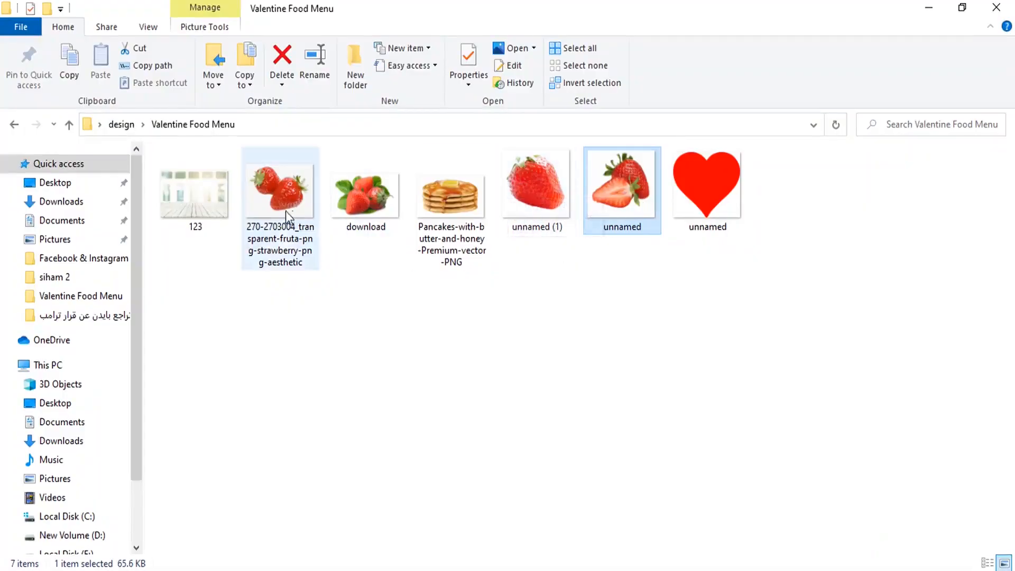
{"action": "left_click_drag", "start_coordinate": [276, 201], "coordinate": [714, 65]}
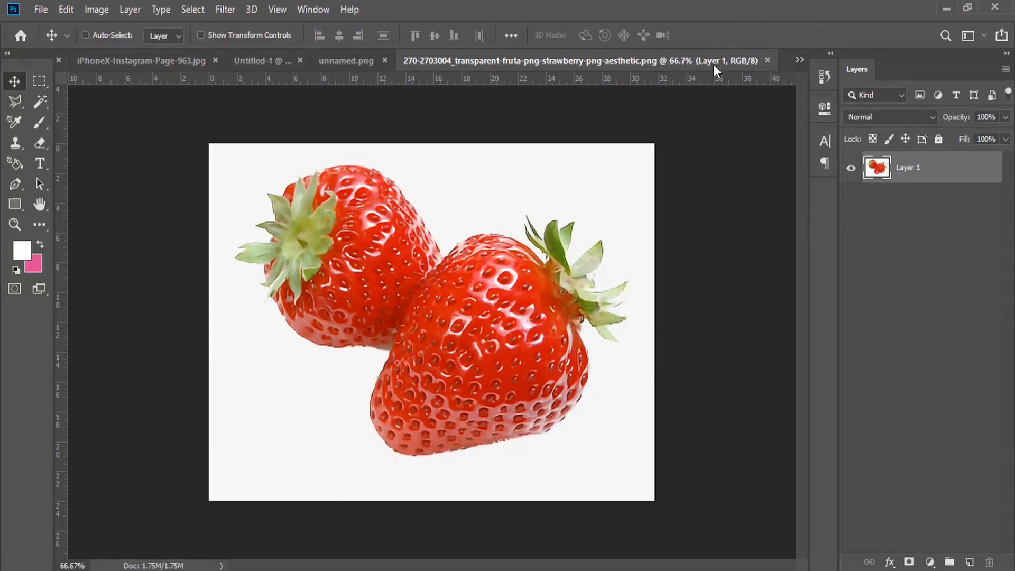
{"action": "left_click", "coordinate": [391, 61]}
{"action": "left_click", "coordinate": [518, 60]}
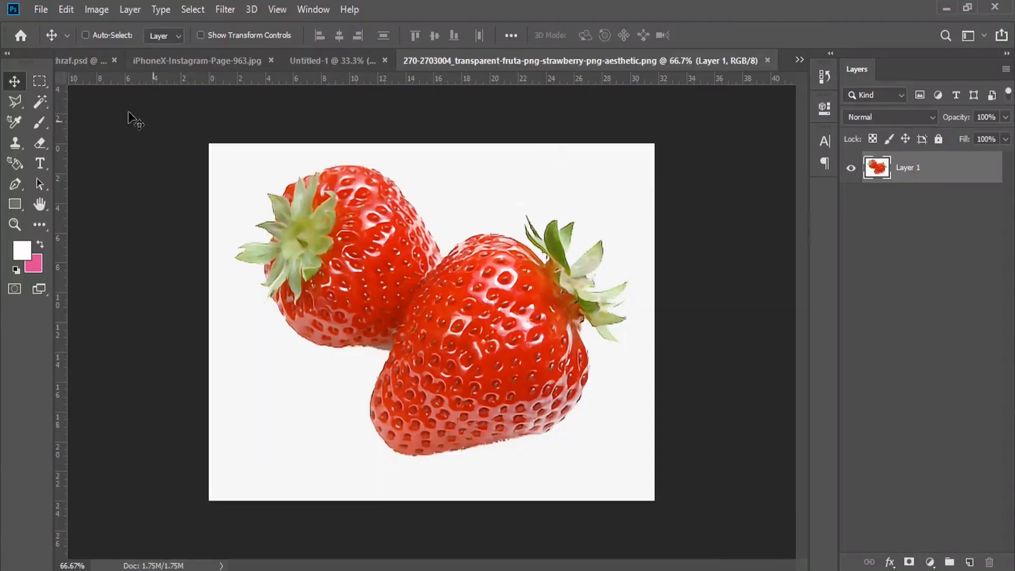
Step: Remove the white background around the strawberries using the Magic Wand with a tolerance of 30, then deselect
{"action": "left_click", "coordinate": [49, 101]}
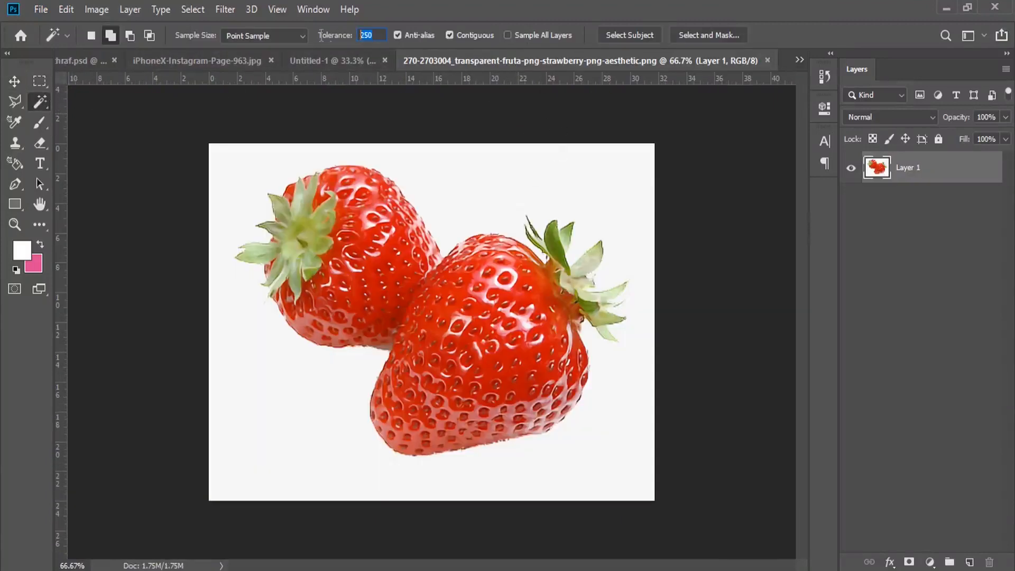
{"action": "type", "text": "30"}
{"action": "left_click", "coordinate": [540, 172]}
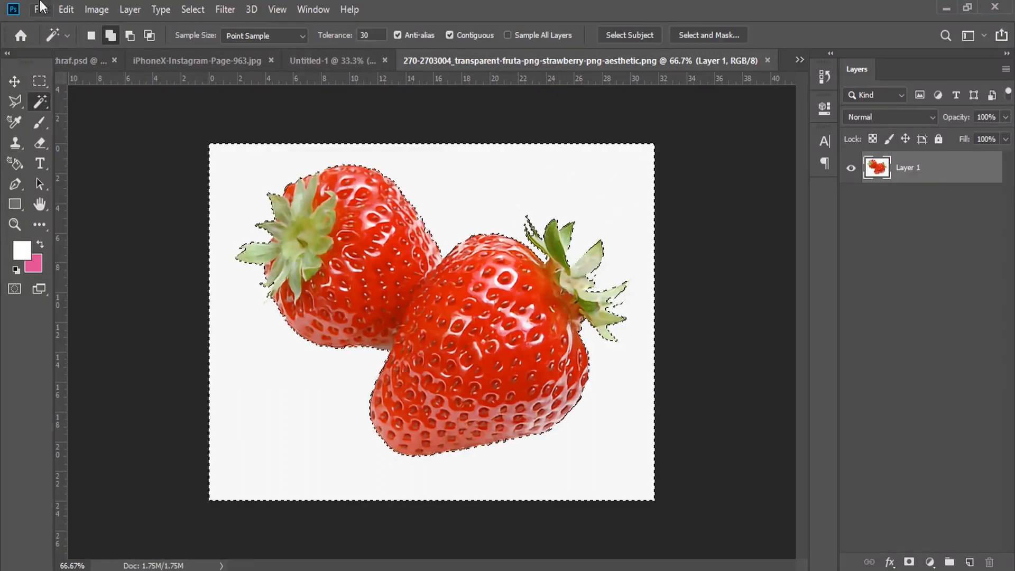
{"action": "left_click", "coordinate": [66, 10]}
{"action": "left_click", "coordinate": [132, 175]}
{"action": "left_click", "coordinate": [161, 10]}
{"action": "mouse_move", "coordinate": [192, 10]}
{"action": "left_click", "coordinate": [209, 42]}
Step: Convert the strawberries to a smart object, bring them into the menu design and move their layer above the pancake layers
{"action": "right_click", "coordinate": [932, 183]}
{"action": "left_click", "coordinate": [838, 214]}
{"action": "key", "text": "v"}
{"action": "left_click_drag", "start_coordinate": [302, 172], "coordinate": [448, 320]}
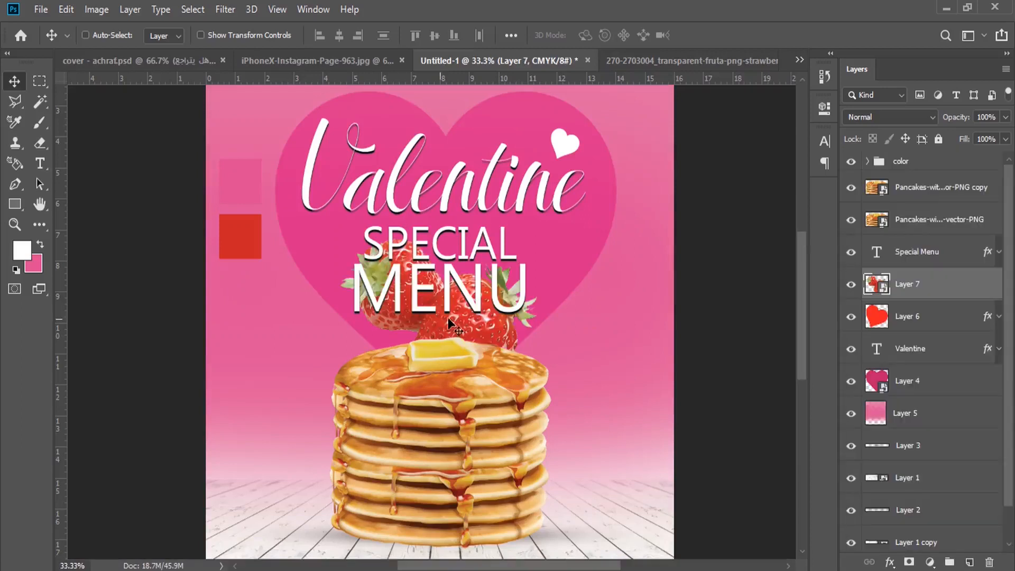
{"action": "left_click_drag", "start_coordinate": [860, 297], "coordinate": [868, 172]}
{"action": "left_click_drag", "start_coordinate": [460, 329], "coordinate": [462, 339]}
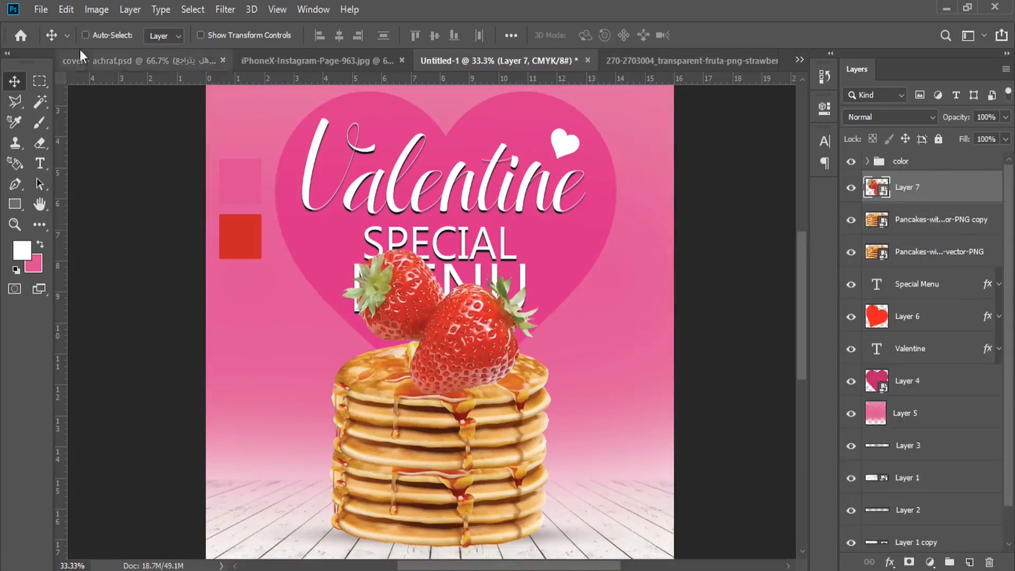
Step: Scale the two strawberries to 14.45%, place them at the right base of the pancake stack and flip them horizontally
{"action": "left_click", "coordinate": [67, 9]}
{"action": "left_click", "coordinate": [111, 349]}
{"action": "left_click_drag", "start_coordinate": [337, 255], "coordinate": [415, 312]}
{"action": "left_click_drag", "start_coordinate": [481, 345], "coordinate": [553, 500]}
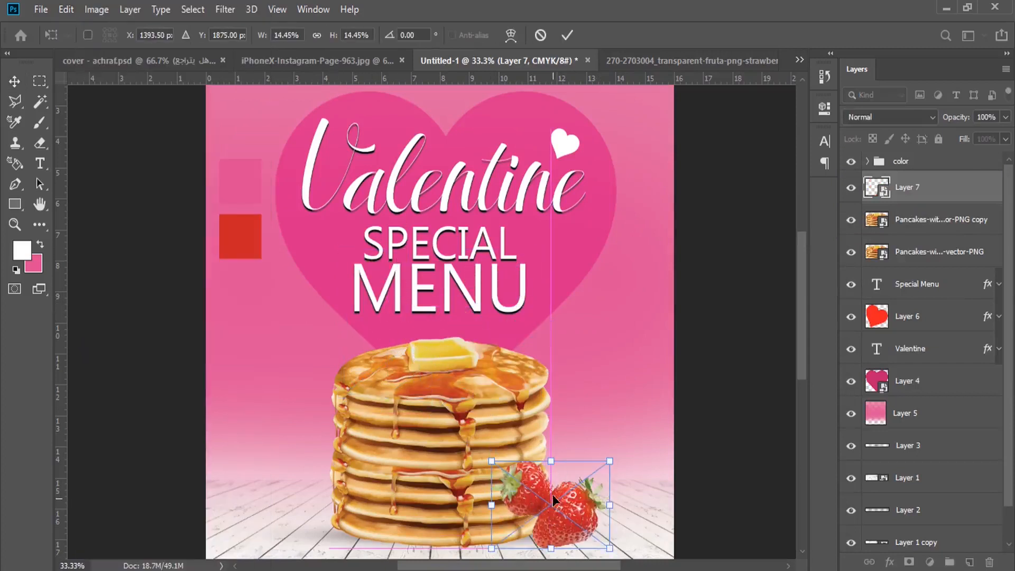
{"action": "scroll", "coordinate": [553, 500], "scroll_direction": "down", "scroll_amount": 3}
{"action": "left_click_drag", "start_coordinate": [558, 420], "coordinate": [559, 445]}
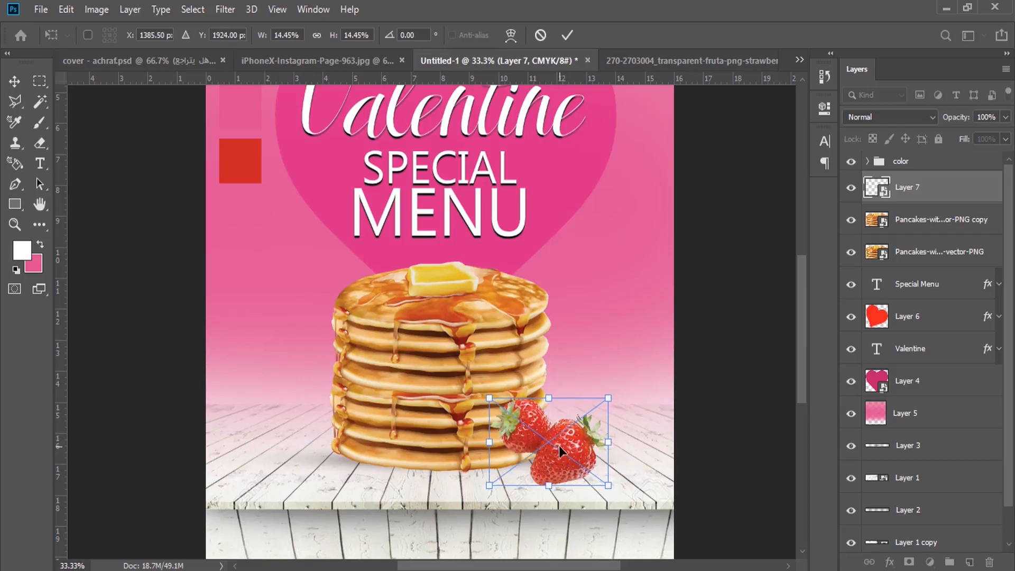
{"action": "right_click", "coordinate": [560, 446]}
{"action": "left_click", "coordinate": [592, 456]}
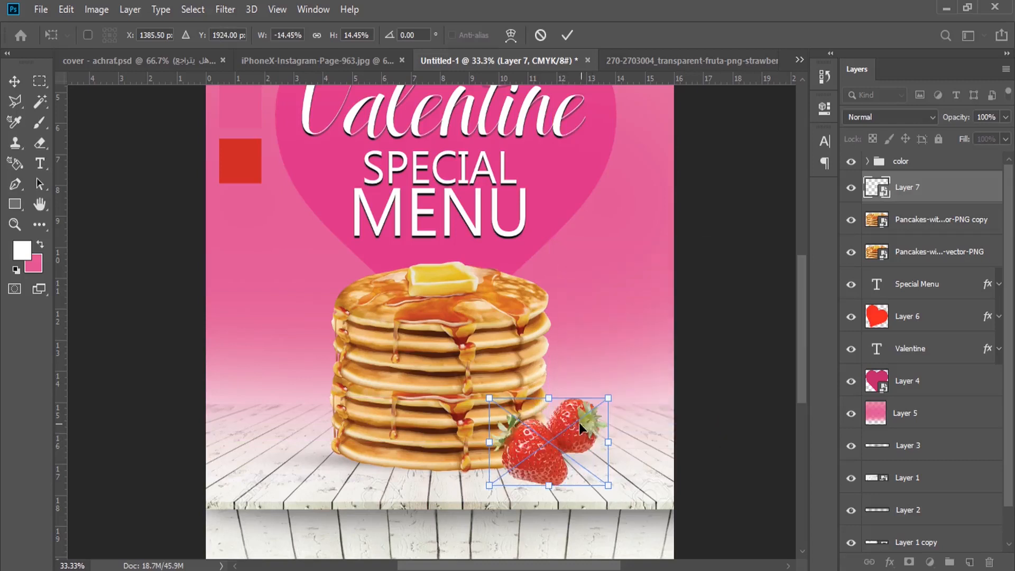
{"action": "key", "text": "Return"}
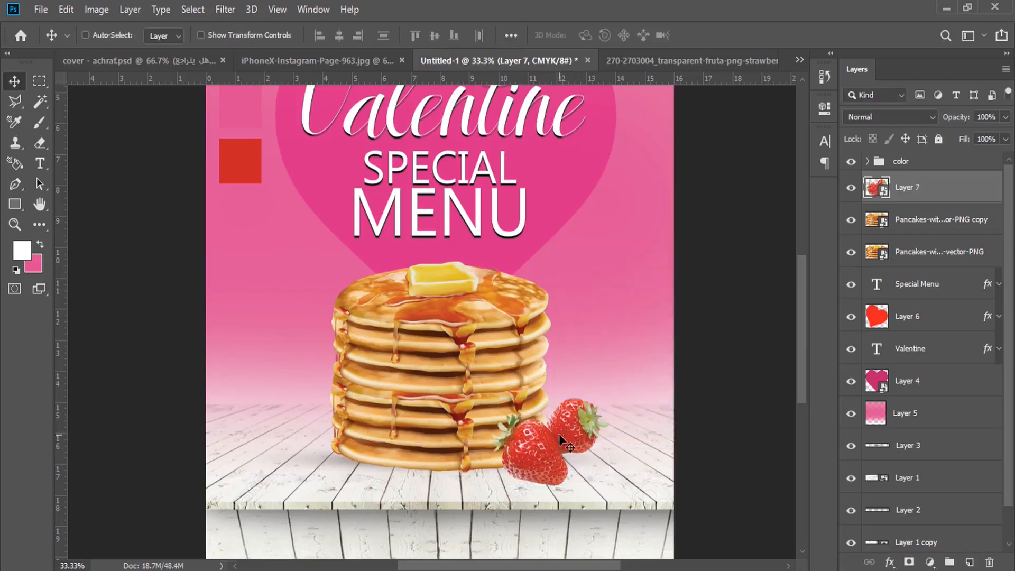
Step: Duplicate the strawberries to the left base of the pancake stack, scale the copy down and flip it horizontally
{"action": "left_click_drag", "start_coordinate": [436, 422], "coordinate": [211, 414]}
{"action": "left_click", "coordinate": [66, 9]}
{"action": "left_click", "coordinate": [262, 350]}
{"action": "left_click_drag", "start_coordinate": [396, 391], "coordinate": [327, 437]}
{"action": "right_click", "coordinate": [335, 425]}
{"action": "left_click", "coordinate": [384, 388]}
{"action": "key", "text": "Return"}
Step: Shrink the left strawberry copy further and nudge it against the base of the stack
{"action": "left_click", "coordinate": [76, 8]}
{"action": "left_click", "coordinate": [255, 347]}
{"action": "left_click_drag", "start_coordinate": [290, 417], "coordinate": [298, 422]}
{"action": "key", "text": "Return"}
{"action": "left_click_drag", "start_coordinate": [338, 448], "coordinate": [350, 448]}
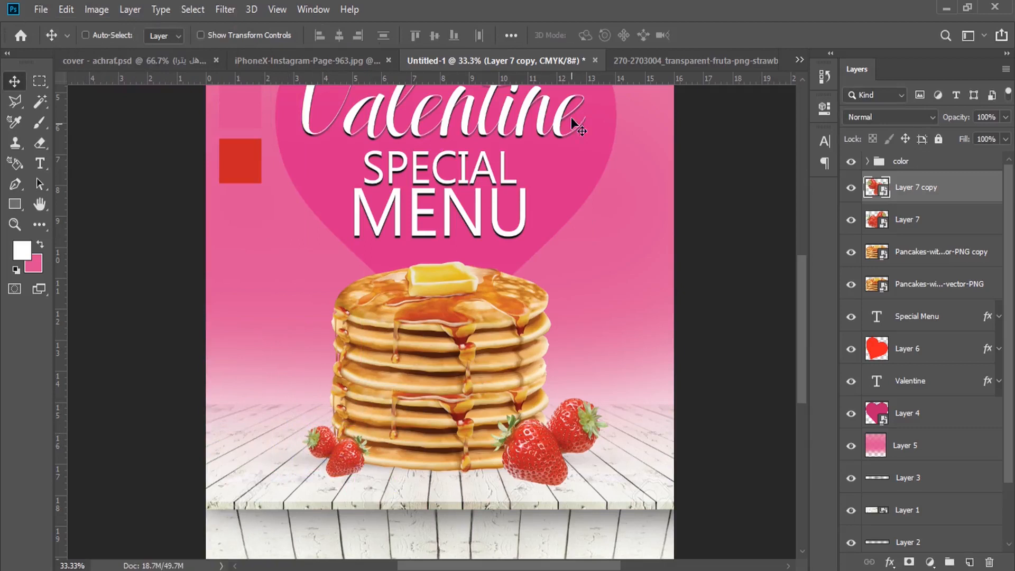
Step: Close the two-strawberry document and open the unnamed image with the sliced strawberry from the Valentine Food Menu folder in Photoshop
{"action": "left_click", "coordinate": [660, 66]}
{"action": "left_click", "coordinate": [767, 60]}
{"action": "left_click", "coordinate": [509, 231]}
{"action": "left_click", "coordinate": [232, 568]}
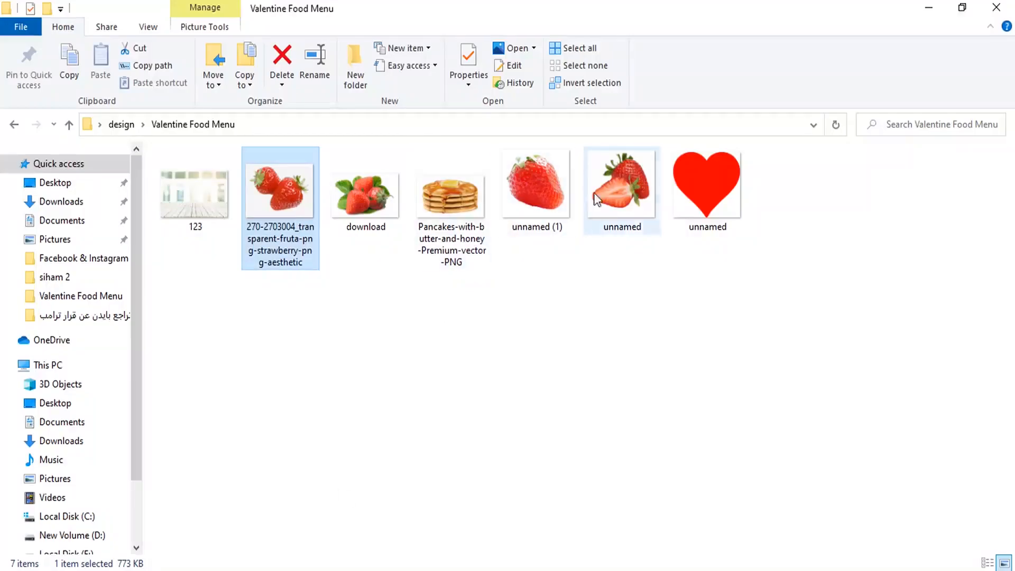
{"action": "left_click", "coordinate": [615, 203]}
{"action": "left_click_drag", "start_coordinate": [616, 206], "coordinate": [810, 63]}
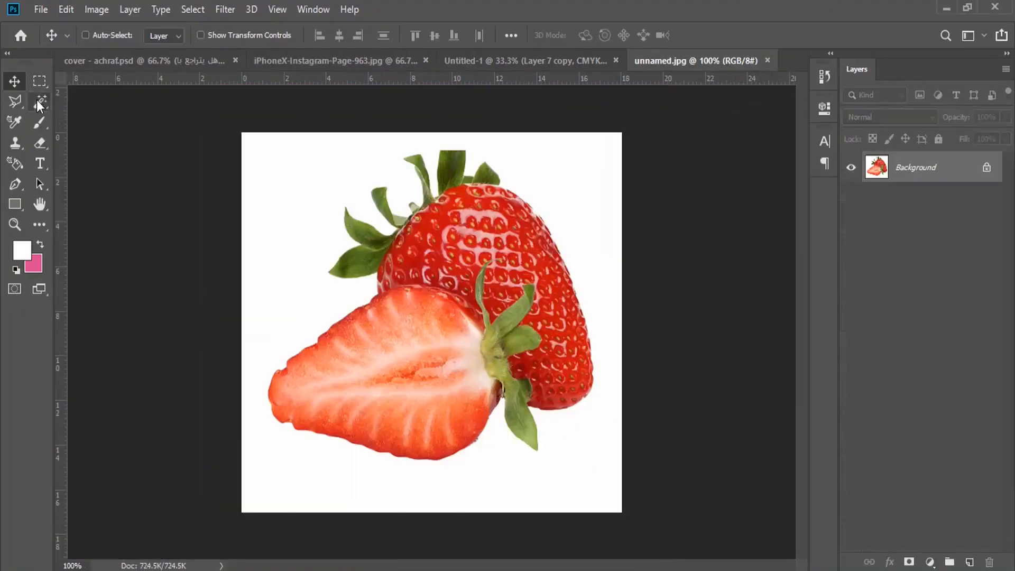
Step: Unlock the background layer and remove its white background using the Magic Wand with a tolerance of 30, then deselect
{"action": "left_click", "coordinate": [36, 99]}
{"action": "left_click", "coordinate": [311, 192]}
{"action": "double_click", "coordinate": [947, 167]}
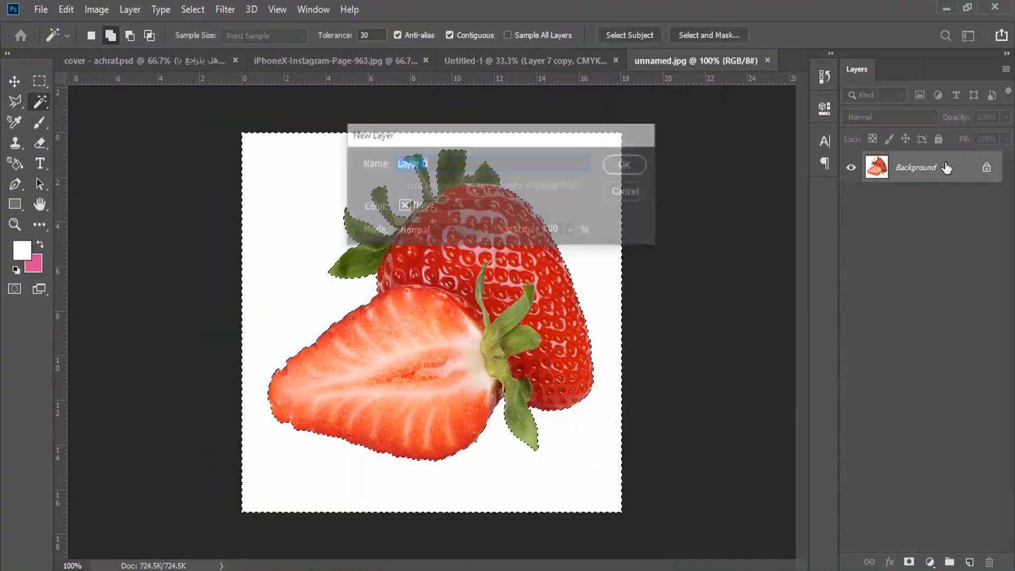
{"action": "key", "text": "Return"}
{"action": "key", "text": "Delete"}
{"action": "key", "text": "ctrl+d"}
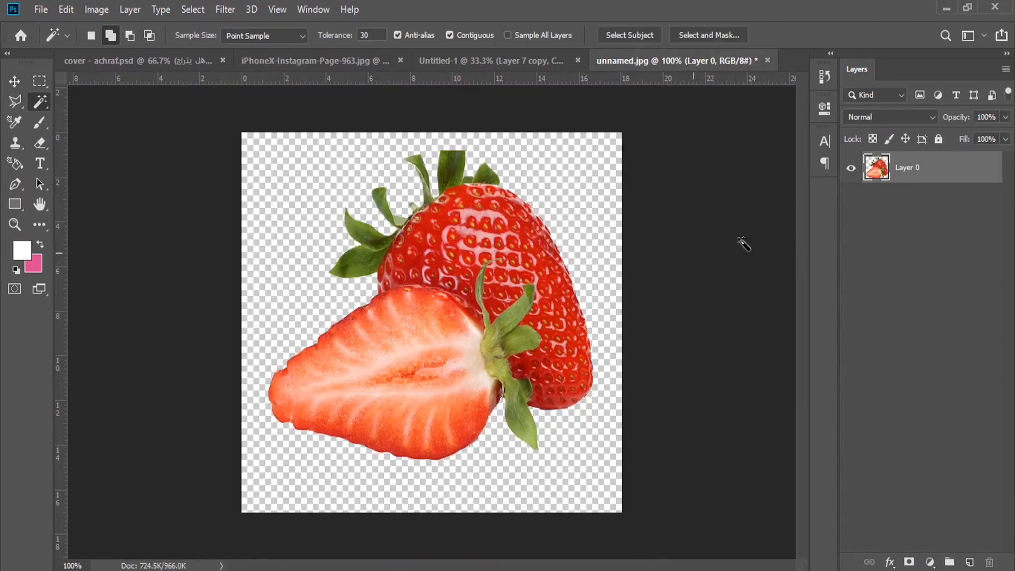
Step: Convert the sliced strawberry image to a smart object, bring it into the menu design and scale it down on top of the pancakes
{"action": "right_click", "coordinate": [931, 178]}
{"action": "left_click", "coordinate": [804, 218]}
{"action": "key", "text": "v"}
{"action": "left_click_drag", "start_coordinate": [419, 209], "coordinate": [444, 250]}
{"action": "left_click", "coordinate": [66, 9]}
{"action": "left_click", "coordinate": [246, 347]}
{"action": "left_click_drag", "start_coordinate": [382, 190], "coordinate": [406, 212]}
{"action": "left_click_drag", "start_coordinate": [455, 264], "coordinate": [446, 281]}
{"action": "key", "text": "Return"}
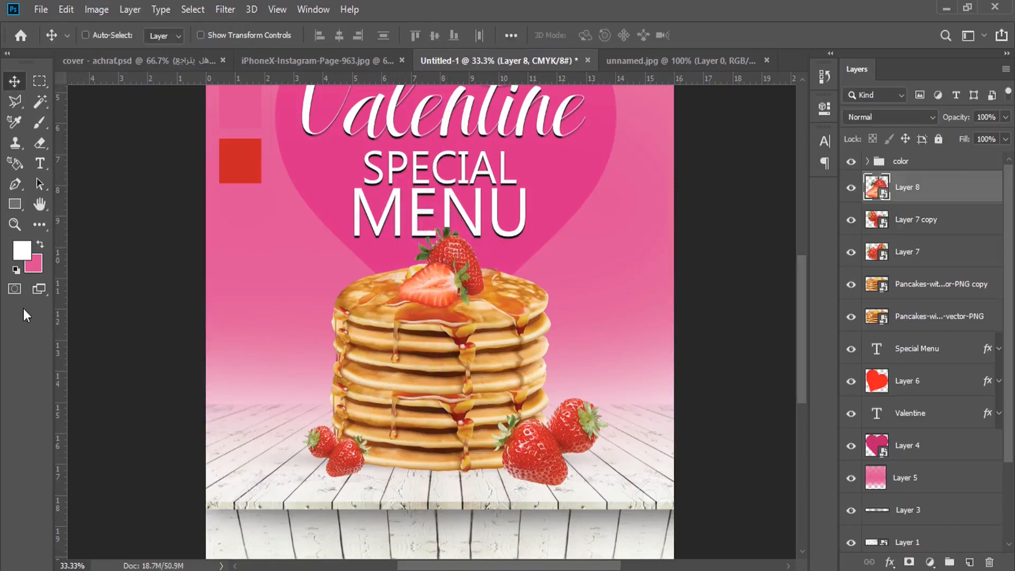
Step: Add a layer directly beneath the topping strawberries' layer and paint one soft black dab with a 187 px brush at 82% opacity
{"action": "left_click", "coordinate": [15, 224]}
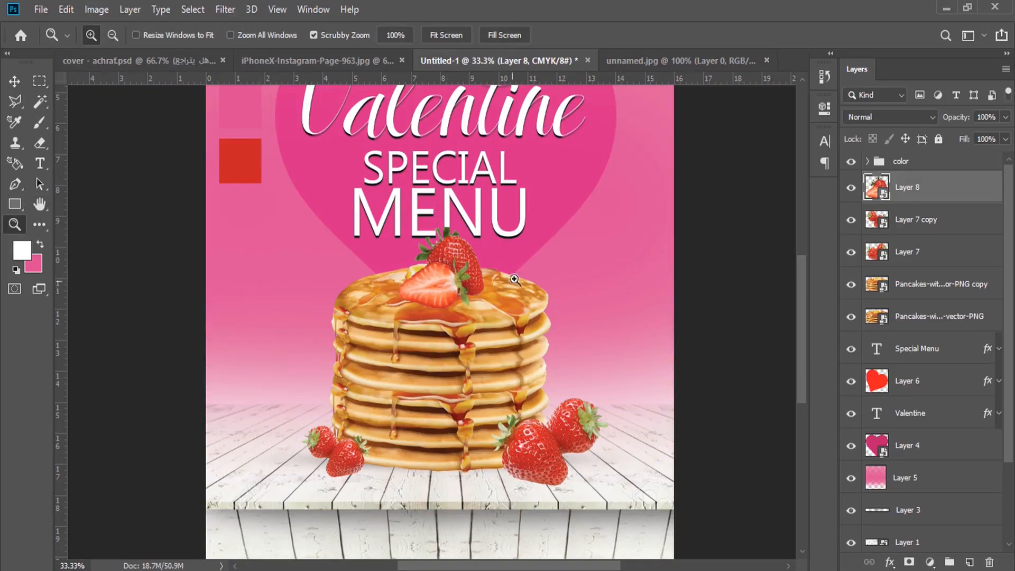
{"action": "left_click", "coordinate": [509, 329]}
{"action": "left_click", "coordinate": [389, 296]}
{"action": "right_click", "coordinate": [34, 123]}
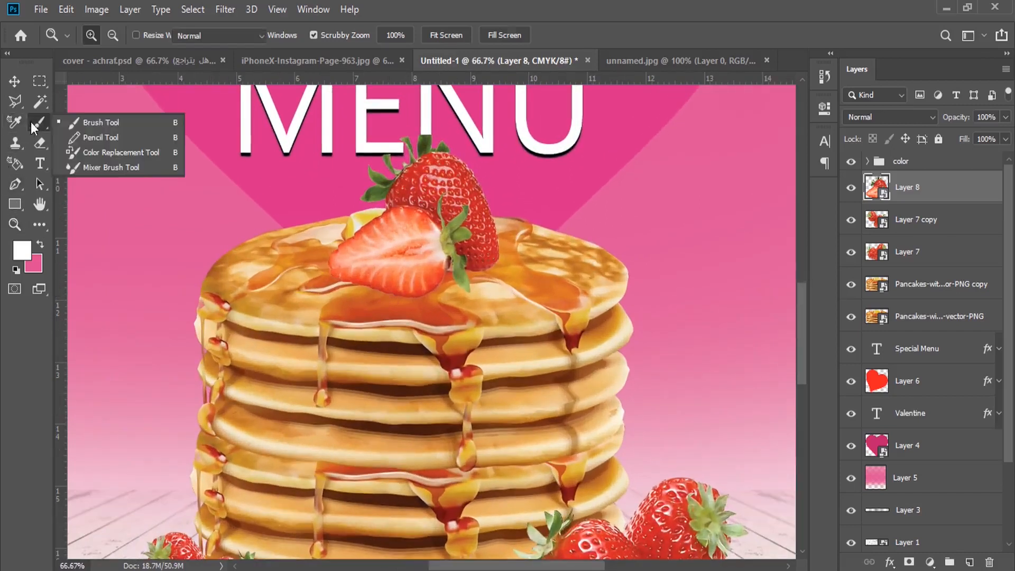
{"action": "left_click", "coordinate": [66, 122]}
{"action": "left_click", "coordinate": [931, 219]}
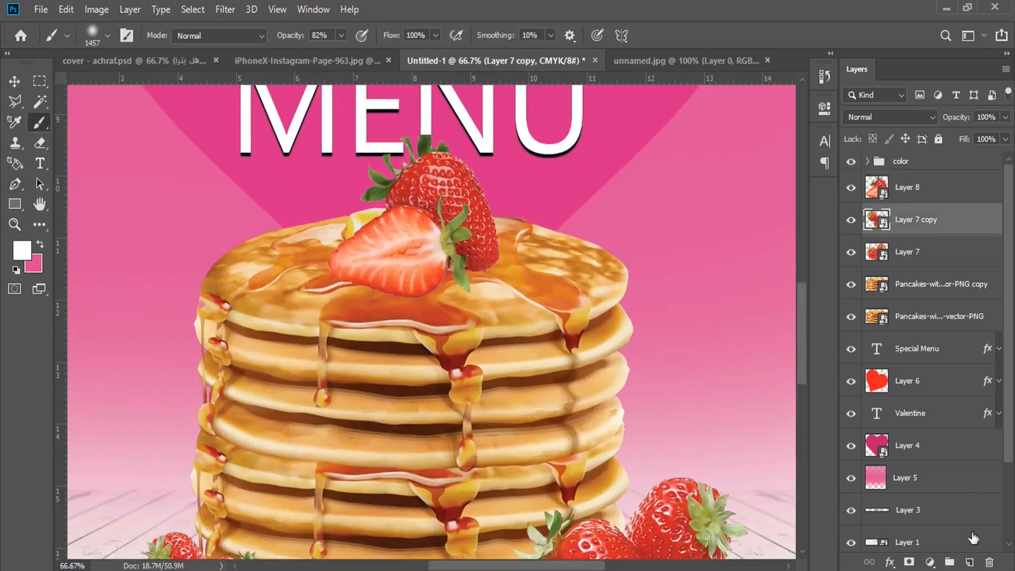
{"action": "left_click", "coordinate": [970, 562]}
{"action": "right_click", "coordinate": [444, 186]}
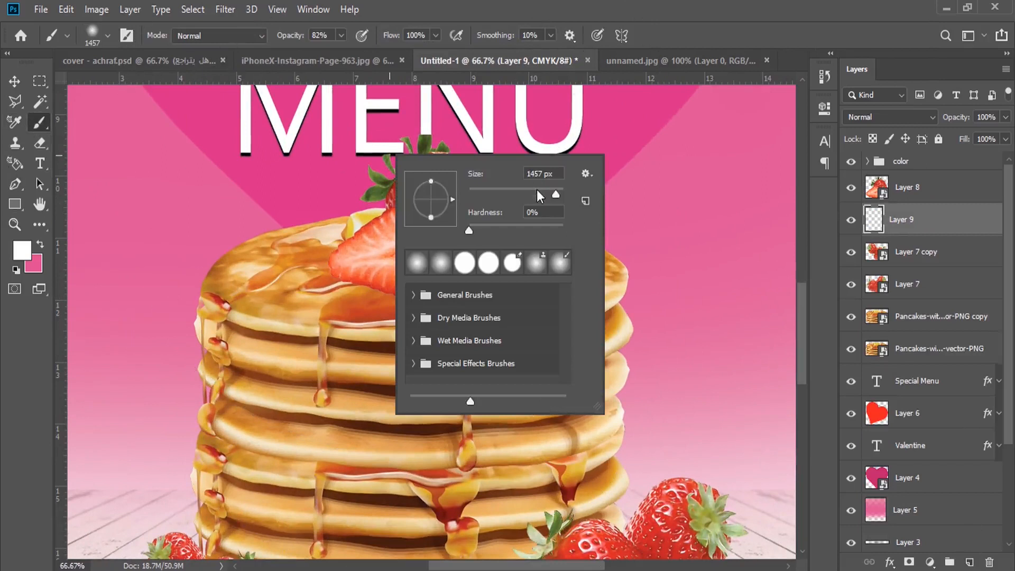
{"action": "left_click", "coordinate": [301, 227]}
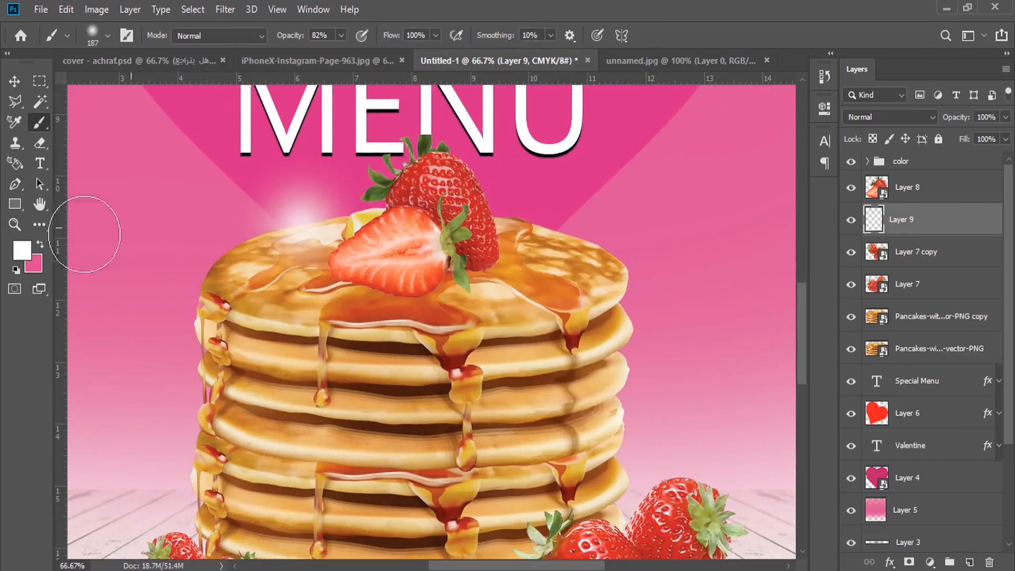
{"action": "key", "text": "ctrl+z"}
{"action": "left_click", "coordinate": [312, 233]}
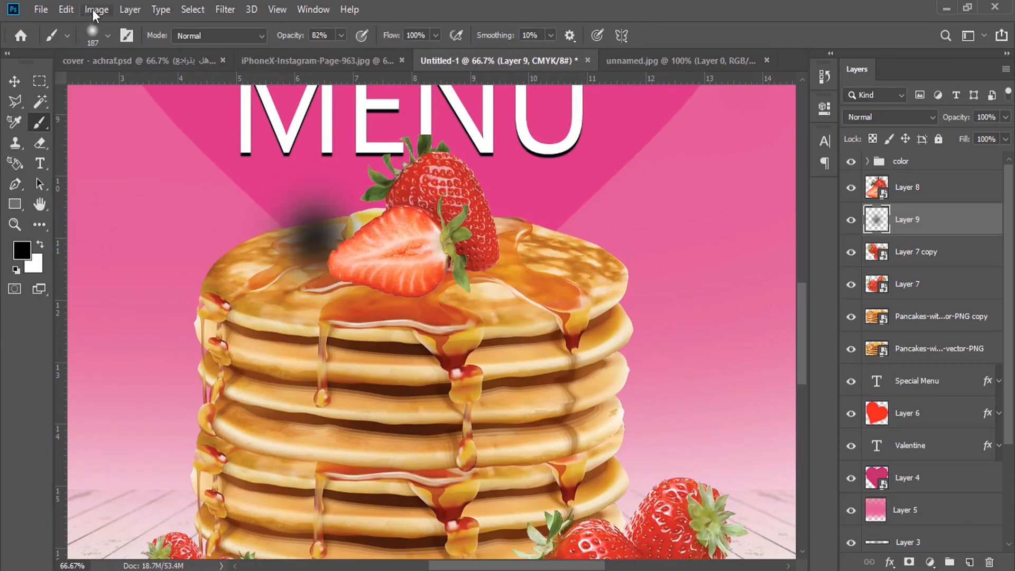
Step: Squash the black dab into a thin shadow beneath the topping strawberries and add a second copy of it there
{"action": "left_click", "coordinate": [67, 9]}
{"action": "left_click", "coordinate": [127, 349]}
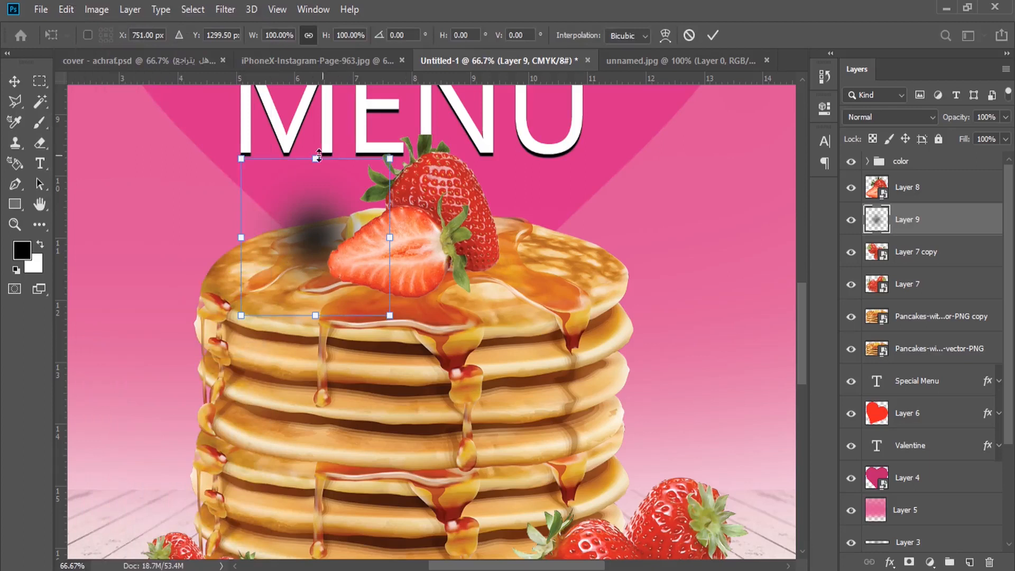
{"action": "mouse_move", "coordinate": [312, 199]}
{"action": "left_mouse_down"}
{"action": "mouse_move", "coordinate": [323, 301]}
{"action": "mouse_move", "coordinate": [445, 284]}
{"action": "left_mouse_up"}
{"action": "key", "text": "Return"}
{"action": "key", "text": "b"}
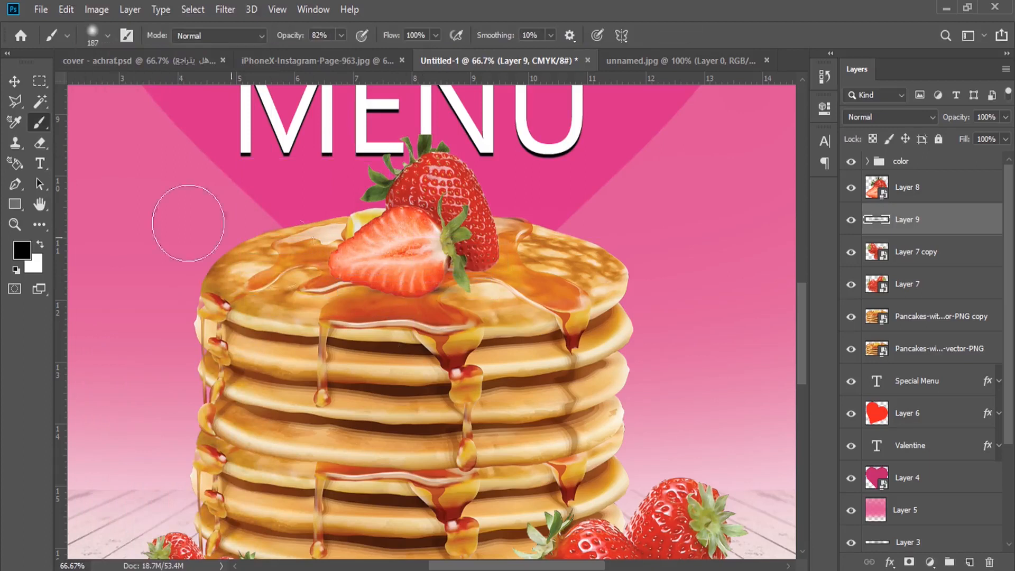
{"action": "left_click", "coordinate": [19, 83]}
{"action": "left_click_drag", "start_coordinate": [409, 292], "coordinate": [381, 281]}
Step: Copy the shadow under each strawberry on the table and keep these shadow layers below the strawberry layers
{"action": "scroll", "coordinate": [402, 264], "scroll_direction": "down", "scroll_amount": 3}
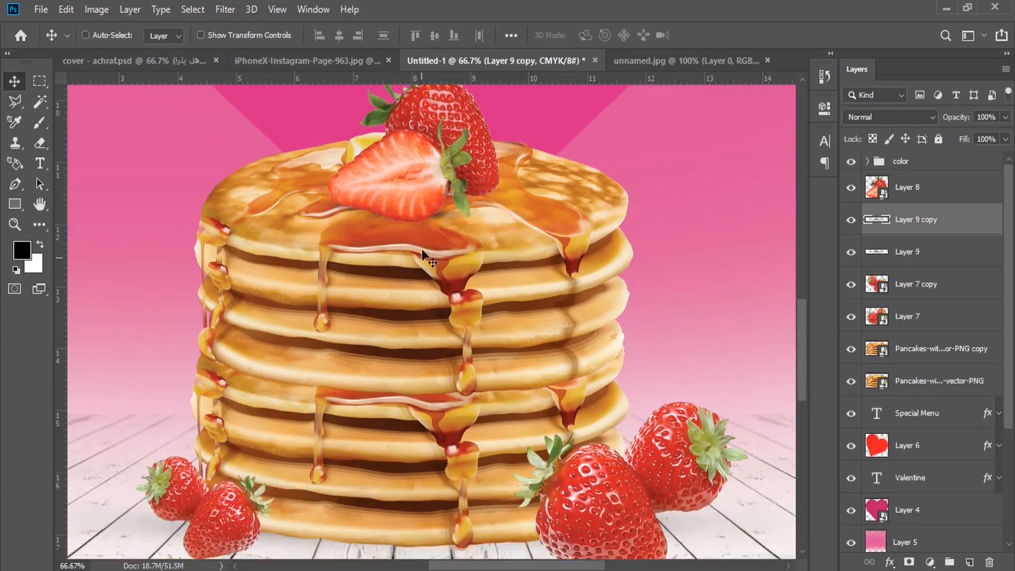
{"action": "scroll", "coordinate": [423, 257], "scroll_direction": "down", "scroll_amount": 2}
{"action": "left_click_drag", "start_coordinate": [423, 173], "coordinate": [264, 490]}
{"action": "left_click_drag", "start_coordinate": [929, 227], "coordinate": [907, 335]}
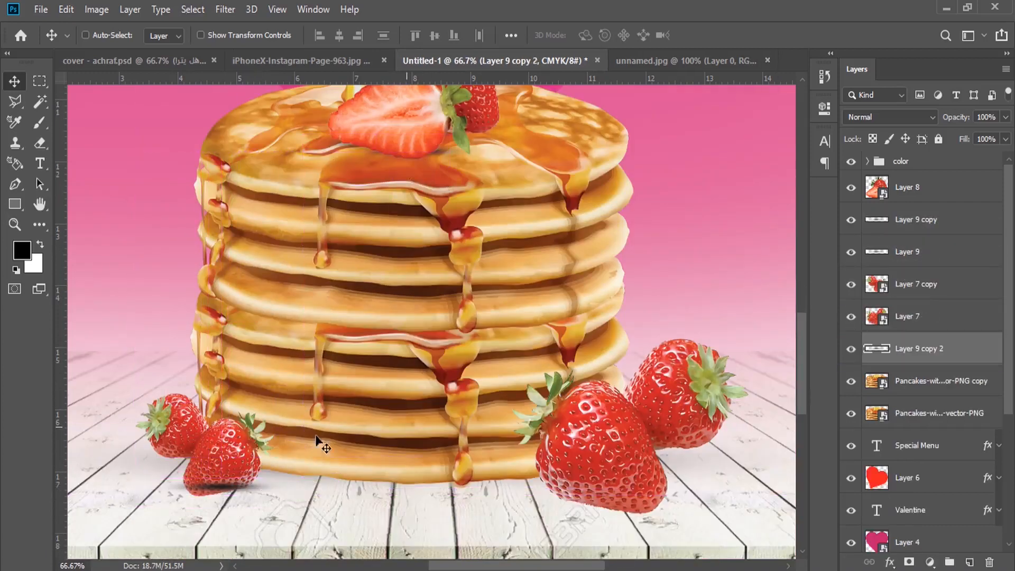
{"action": "left_click_drag", "start_coordinate": [231, 484], "coordinate": [214, 469]}
{"action": "left_click_drag", "start_coordinate": [433, 469], "coordinate": [676, 439]}
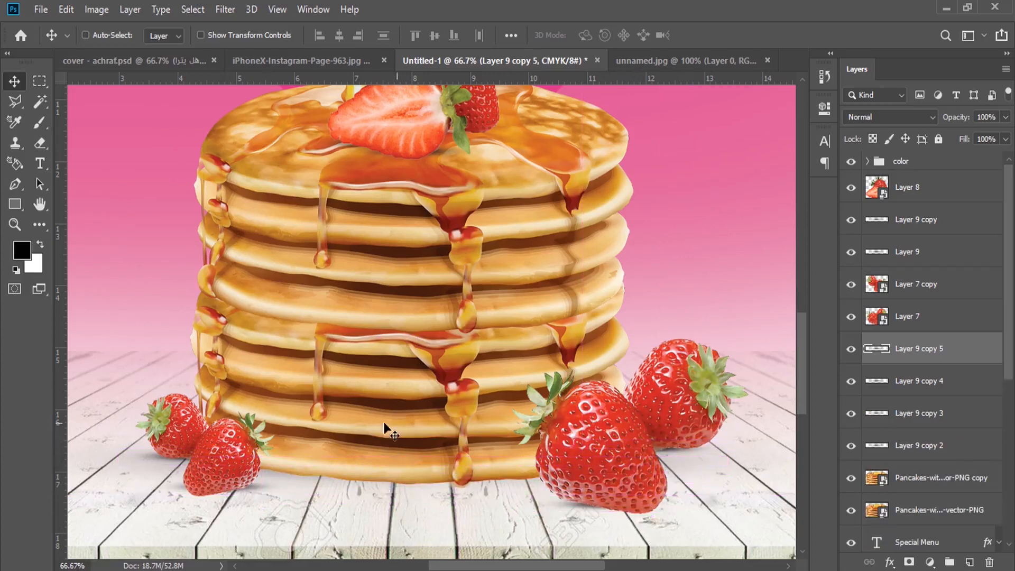
Step: Bring another copy of the sliced strawberry image into the menu design, behind the strawberries at the right of the stack
{"action": "left_click", "coordinate": [14, 225]}
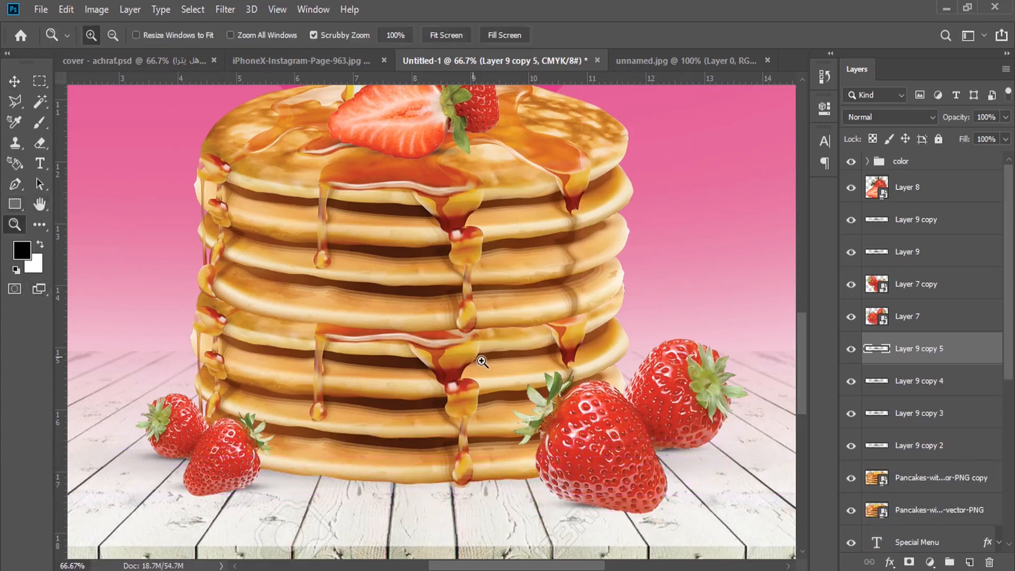
{"action": "left_click", "coordinate": [659, 416], "text": "alt"}
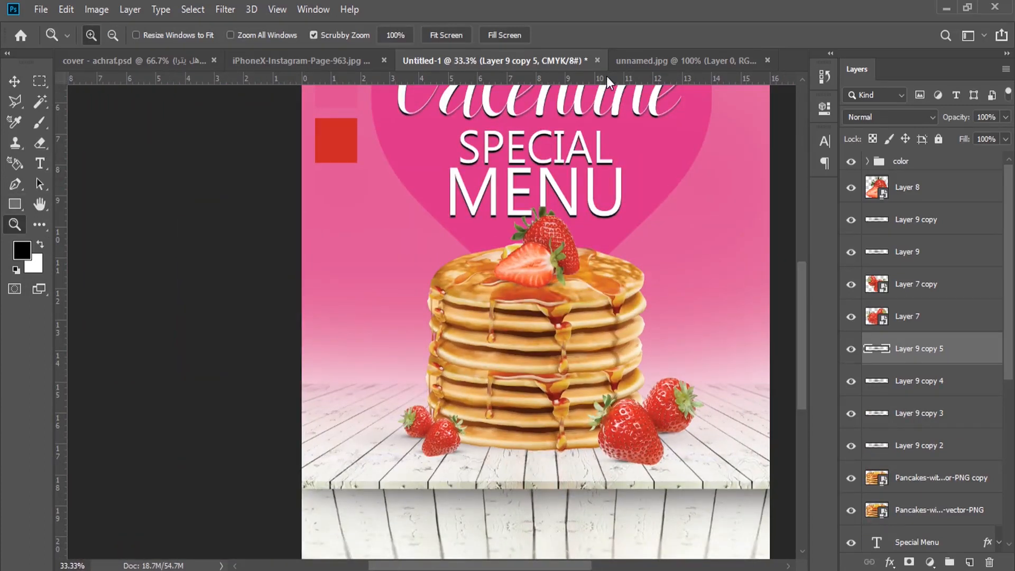
{"action": "left_click", "coordinate": [676, 62]}
{"action": "left_click", "coordinate": [14, 80]}
{"action": "left_click_drag", "start_coordinate": [442, 217], "coordinate": [691, 366]}
Step: Flip the new sliced strawberry copy horizontally and shrink it to tuck behind the strawberries at the right of the stack
{"action": "key", "text": "ctrl+t"}
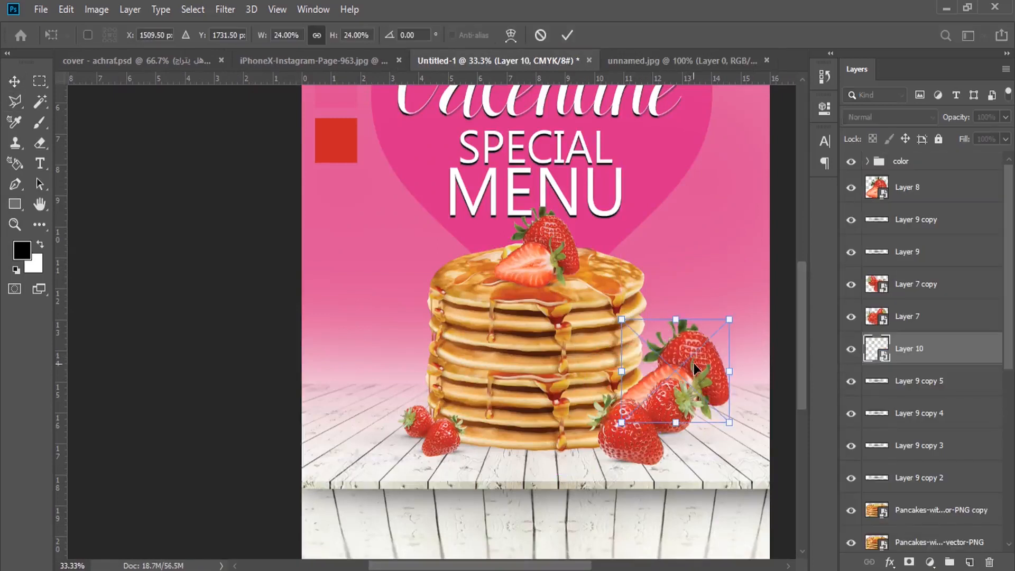
{"action": "right_click", "coordinate": [692, 366]}
{"action": "left_click", "coordinate": [751, 547]}
{"action": "left_click_drag", "start_coordinate": [698, 372], "coordinate": [709, 371]}
{"action": "left_click_drag", "start_coordinate": [739, 319], "coordinate": [660, 369]}
{"action": "key", "text": "Return"}
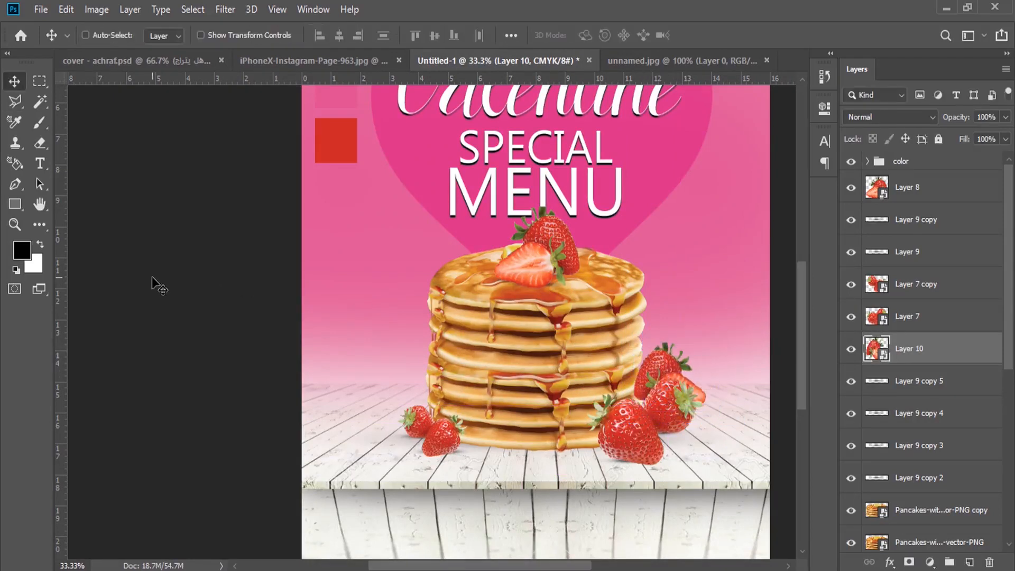
Step: Place the unnamed (1) strawberry image into the menu design, scale it to 13.62% and position it beside the MENU text
{"action": "left_click", "coordinate": [658, 61]}
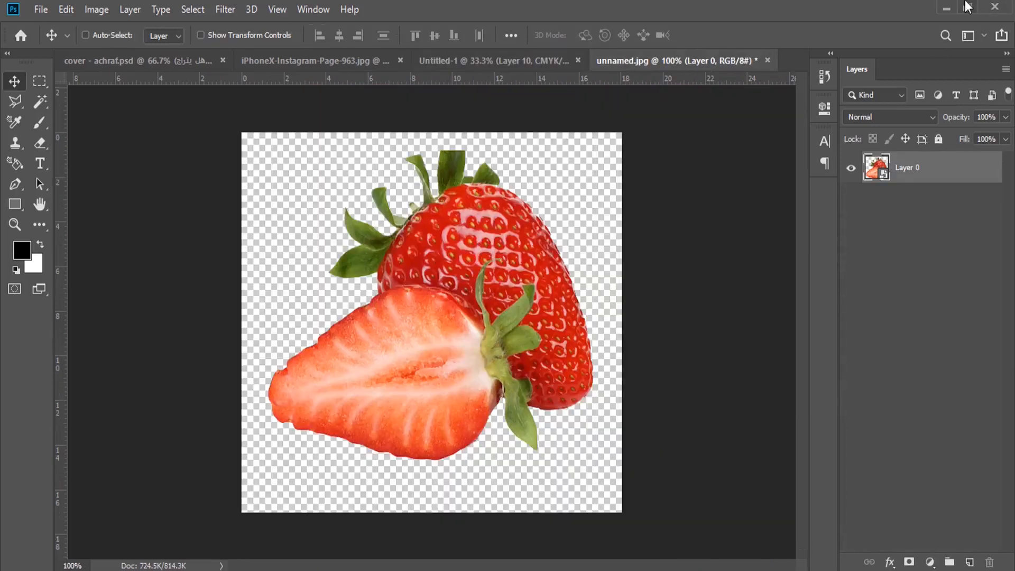
{"action": "left_click", "coordinate": [947, 8]}
{"action": "left_click_drag", "start_coordinate": [540, 185], "coordinate": [607, 197]}
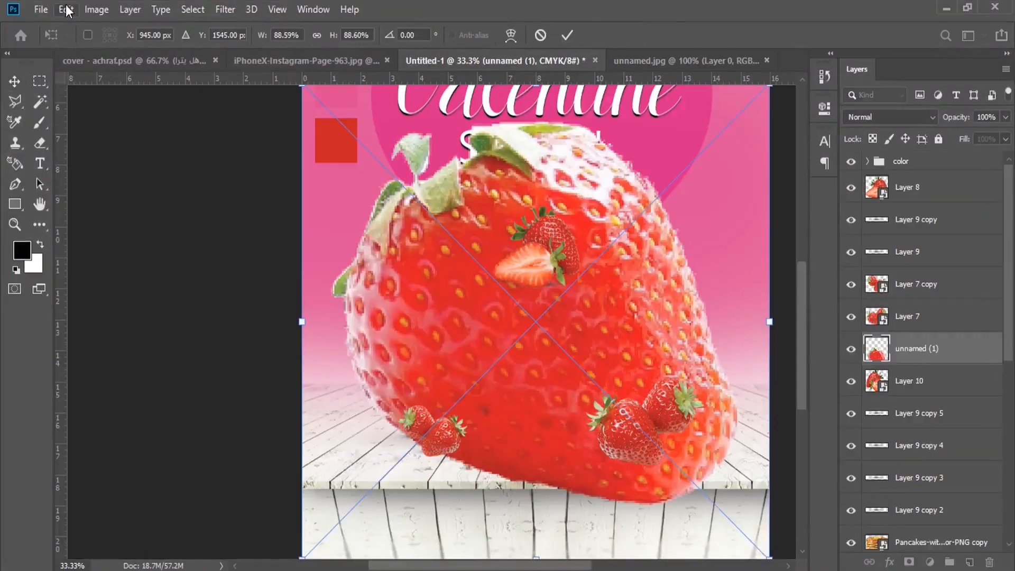
{"action": "left_click", "coordinate": [67, 10]}
{"action": "left_click", "coordinate": [390, 52]}
{"action": "left_click_drag", "start_coordinate": [263, 37], "coordinate": [220, 36]}
{"action": "left_click_drag", "start_coordinate": [547, 329], "coordinate": [716, 167]}
{"action": "left_click_drag", "start_coordinate": [715, 132], "coordinate": [720, 113]}
{"action": "key", "text": "Return"}
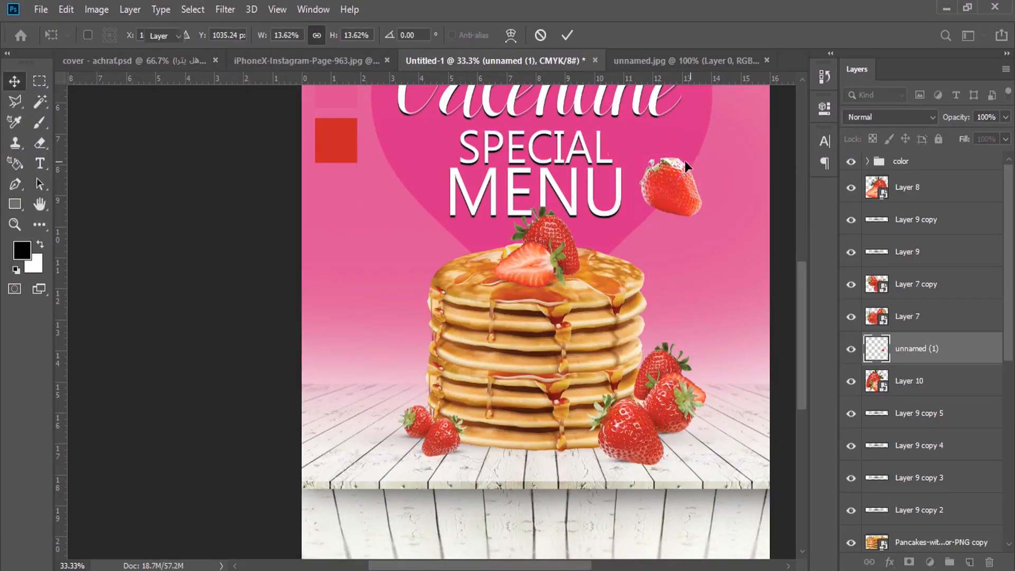
Step: Move the single strawberry to the design's upper right corner and its layer to just below the color group
{"action": "left_click", "coordinate": [277, 9]}
{"action": "left_click", "coordinate": [389, 155]}
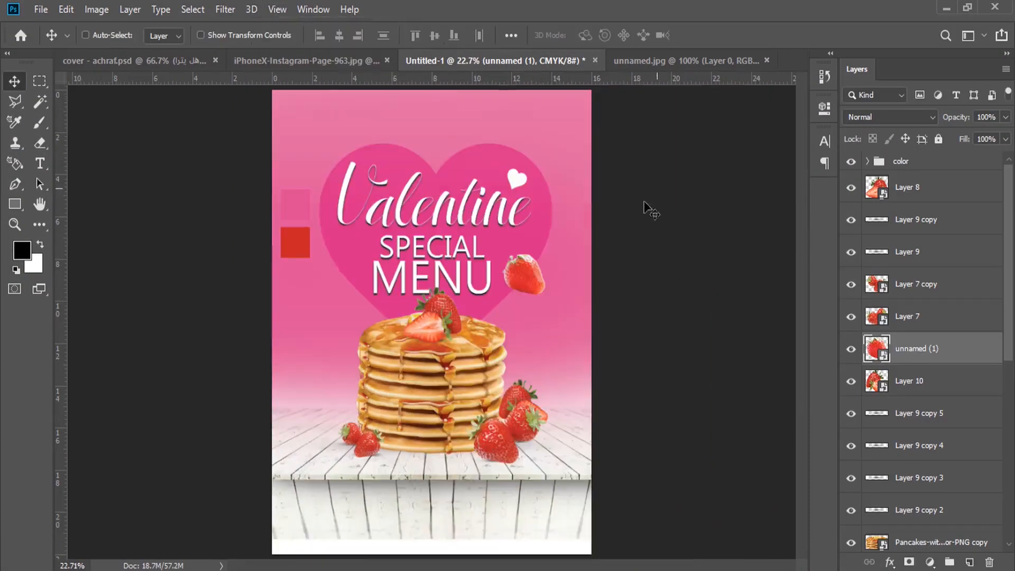
{"action": "left_click_drag", "start_coordinate": [561, 233], "coordinate": [590, 103]}
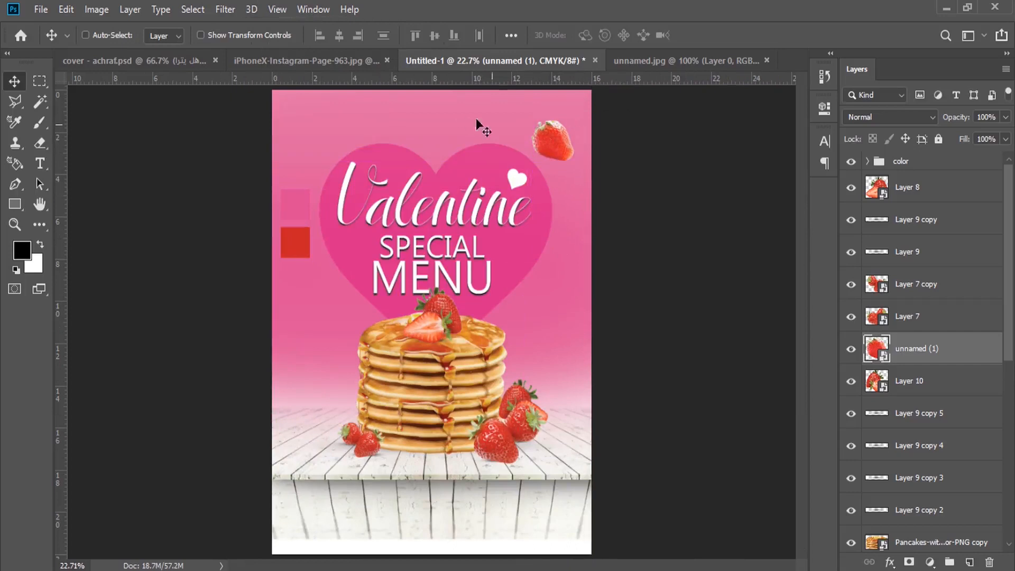
{"action": "left_click_drag", "start_coordinate": [921, 341], "coordinate": [924, 175]}
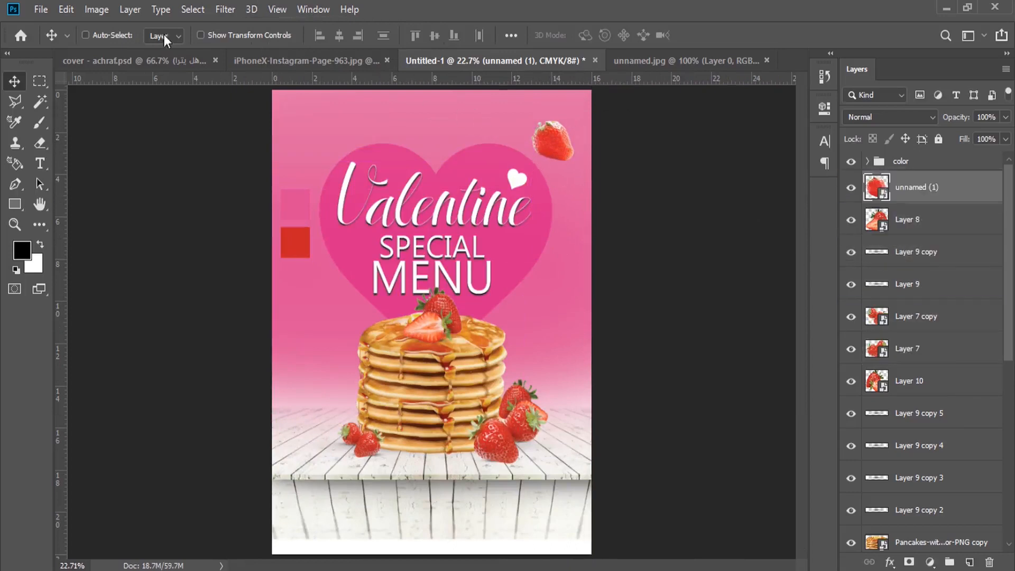
Step: Enlarge the corner strawberry so it runs off the right edge and duplicate it at the upper left edge
{"action": "left_click", "coordinate": [64, 7]}
{"action": "left_click", "coordinate": [264, 345]}
{"action": "left_click_drag", "start_coordinate": [586, 170], "coordinate": [608, 192]}
{"action": "left_click_drag", "start_coordinate": [580, 153], "coordinate": [281, 155]}
{"action": "key", "text": "Return"}
Step: Scale the upper left strawberry copy to 16.28% so it is partly cropped by the left edge
{"action": "left_click", "coordinate": [65, 9]}
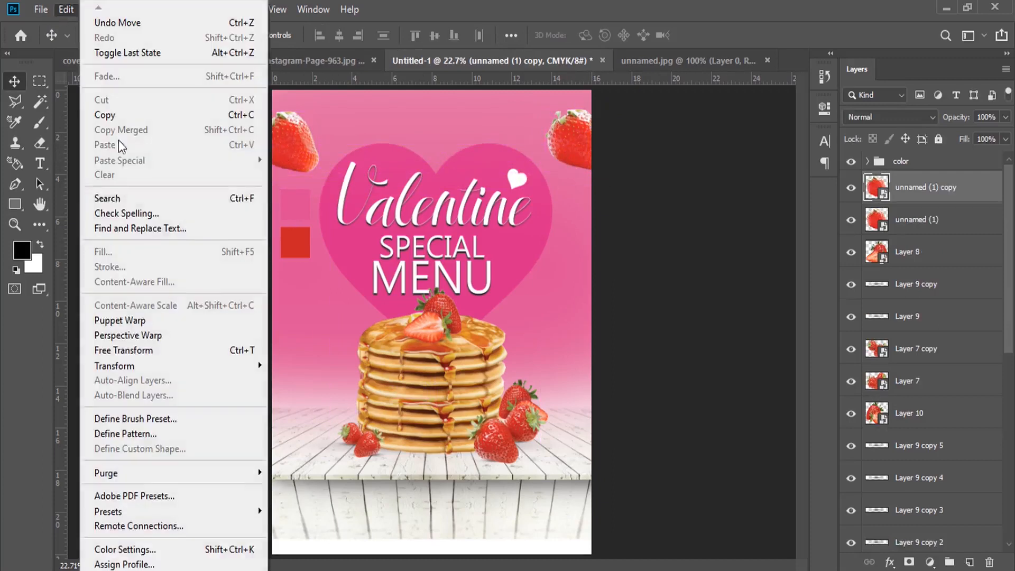
{"action": "left_click", "coordinate": [215, 349]}
{"action": "left_click_drag", "start_coordinate": [328, 177], "coordinate": [305, 158]}
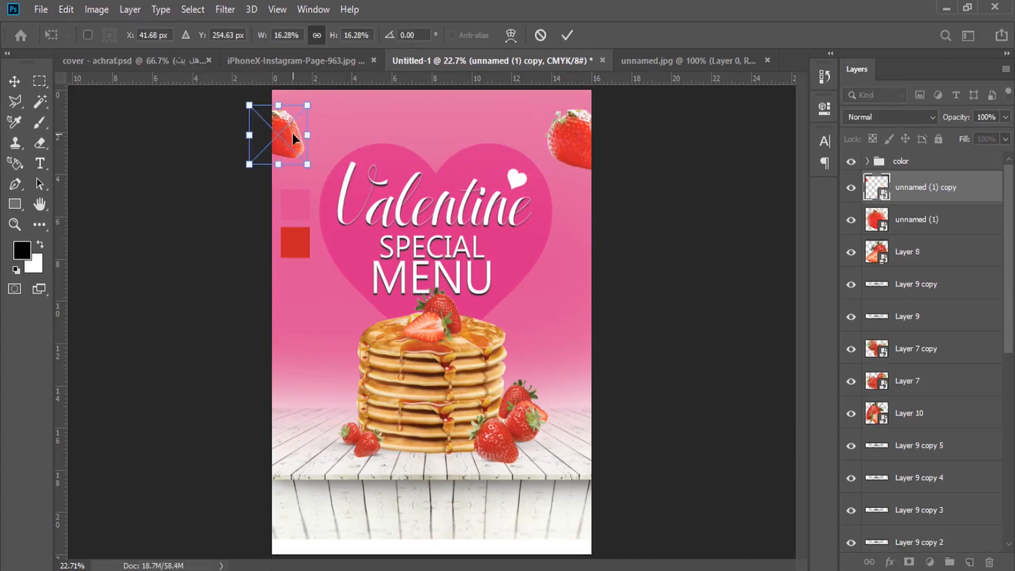
{"action": "key", "text": "Return"}
Step: Duplicate the single strawberry to the right of the pancake stack's top and scale this copy down
{"action": "left_click_drag", "start_coordinate": [290, 138], "coordinate": [562, 314]}
{"action": "key", "text": "ctrl+j"}
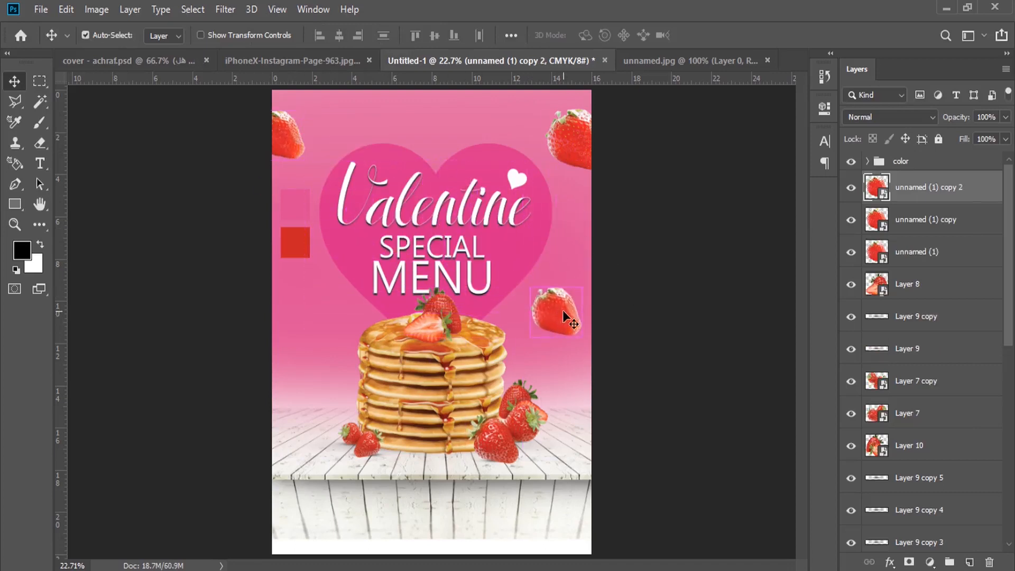
{"action": "key", "text": "ctrl+t"}
{"action": "left_click_drag", "start_coordinate": [583, 287], "coordinate": [575, 456]}
{"action": "key", "text": "Return"}
Step: Shrink the newest strawberry copy and set it on the table near the design's right edge
{"action": "key", "text": "ctrl+t"}
{"action": "left_click_drag", "start_coordinate": [585, 417], "coordinate": [576, 459]}
{"action": "key", "text": "Return"}
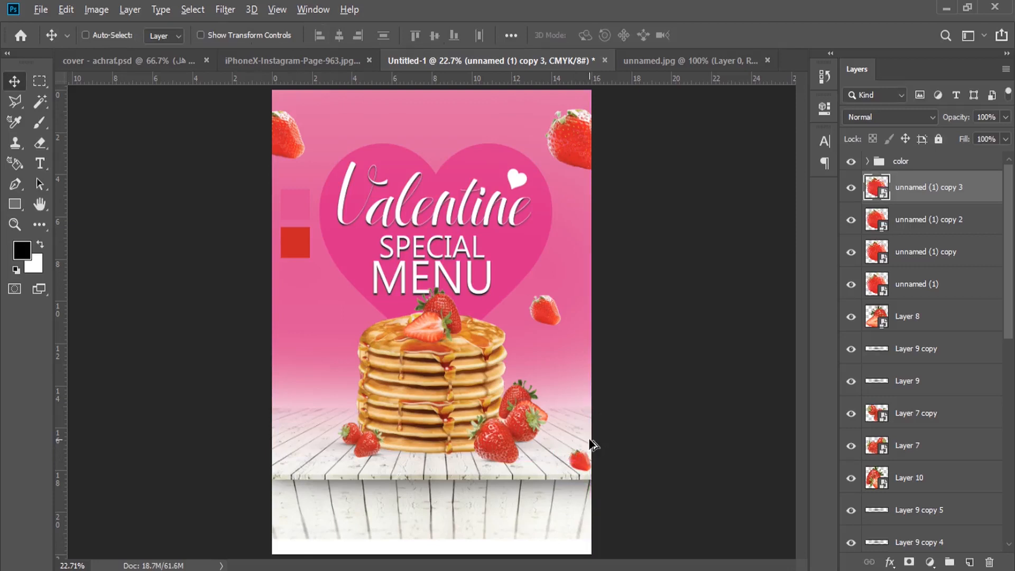
Step: Duplicate the small strawberry to the left of MENU, then group all single scattered strawberries and convert the group to a smart object
{"action": "left_click_drag", "start_coordinate": [585, 444], "coordinate": [342, 256]}
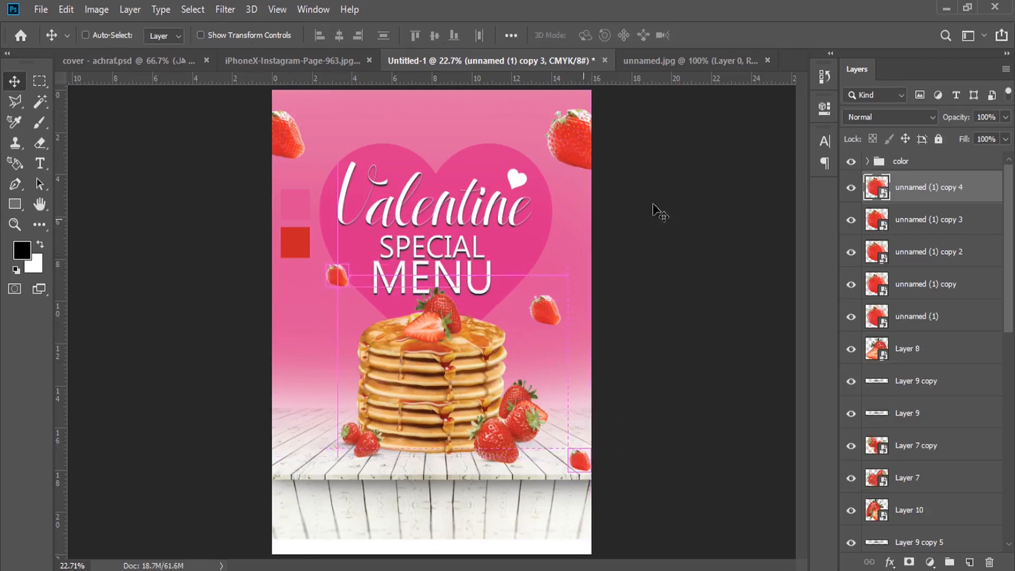
{"action": "left_click", "coordinate": [915, 317], "text": "shift"}
{"action": "left_click_drag", "start_coordinate": [915, 317], "coordinate": [951, 562]}
{"action": "left_click", "coordinate": [221, 9]}
{"action": "left_click", "coordinate": [221, 9]}
{"action": "right_click", "coordinate": [923, 181]}
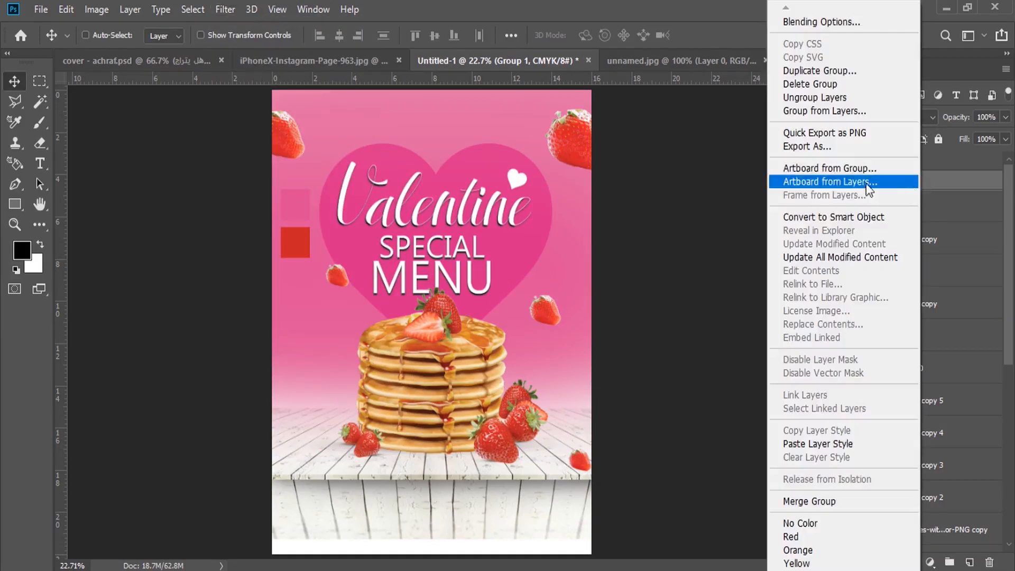
{"action": "left_click", "coordinate": [858, 220]}
Step: Apply a Motion Blur with angle 0° and distance 54 pixels to the scattered strawberries' smart object
{"action": "left_click", "coordinate": [226, 10]}
{"action": "mouse_move", "coordinate": [226, 9]}
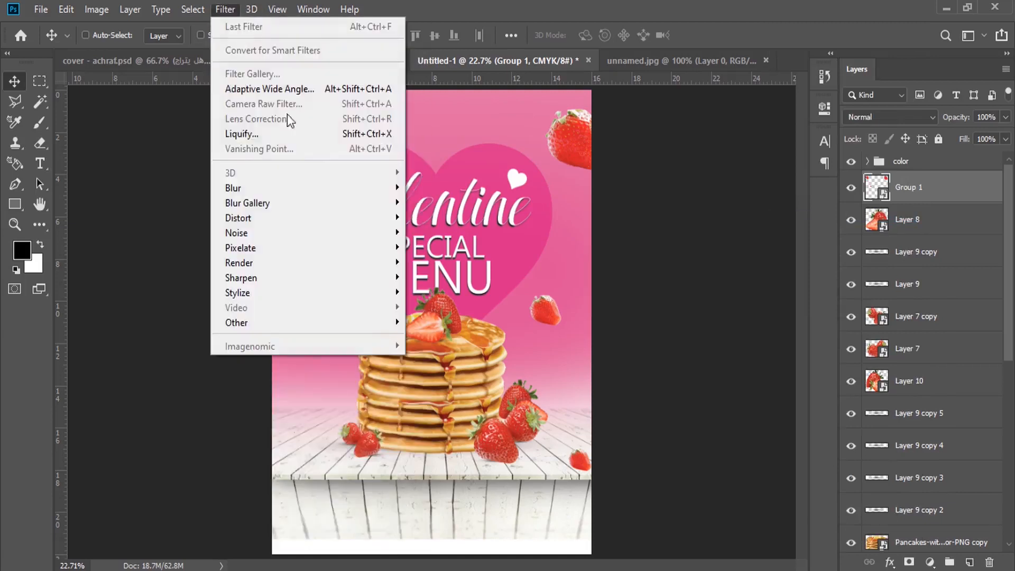
{"action": "mouse_move", "coordinate": [346, 188]}
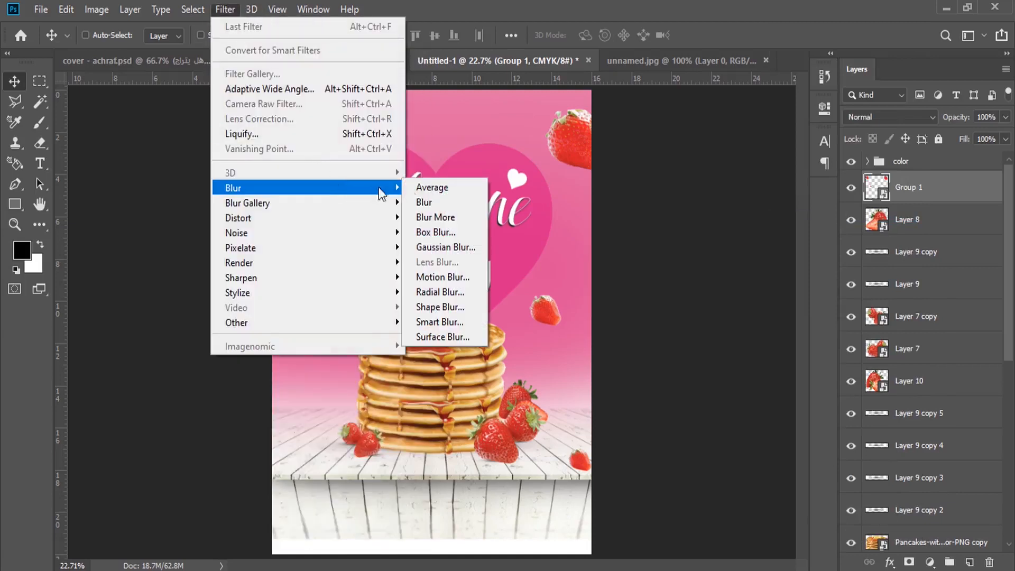
{"action": "left_click", "coordinate": [458, 277]}
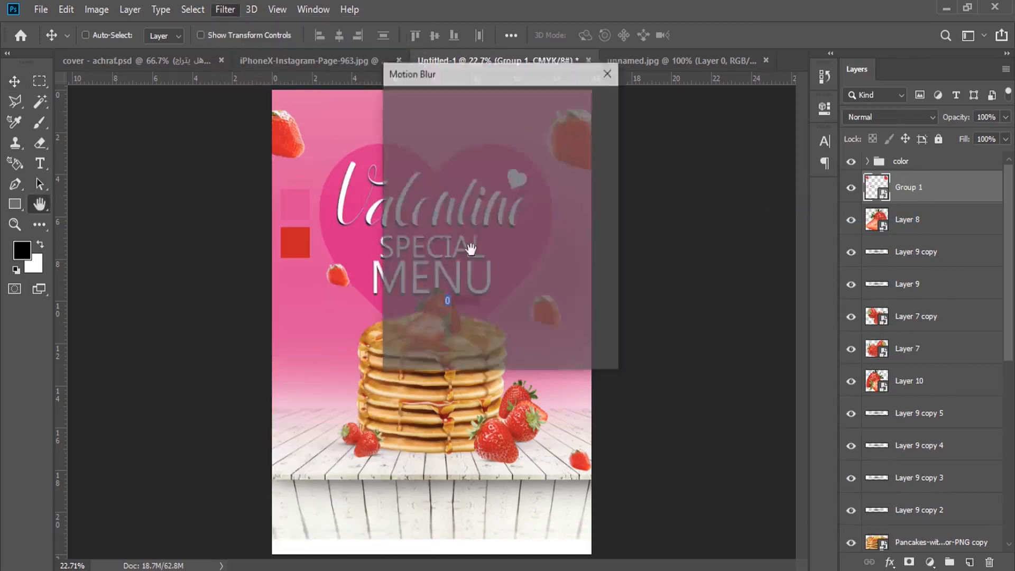
{"action": "left_click_drag", "start_coordinate": [489, 79], "coordinate": [815, 65]}
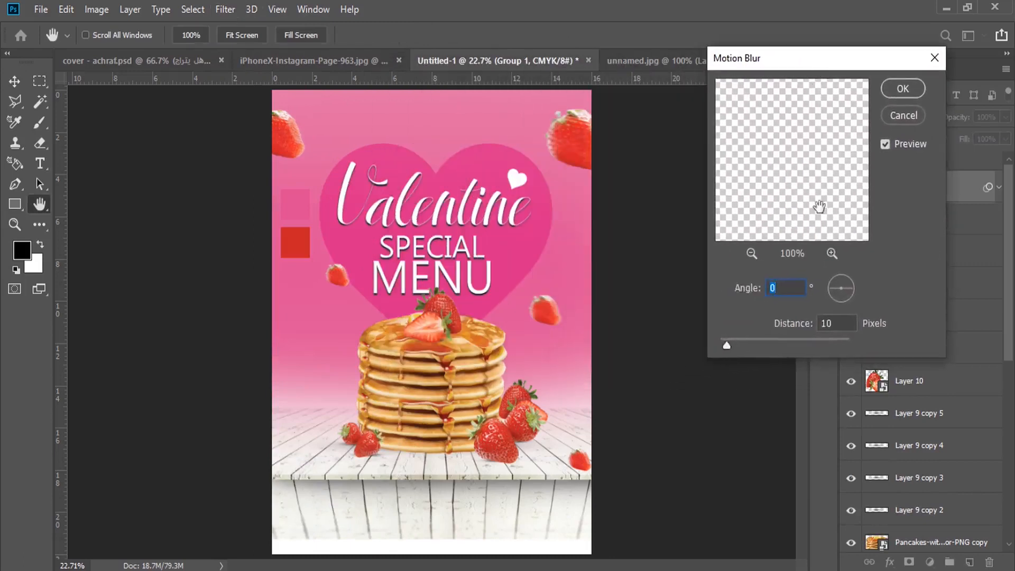
{"action": "left_click_drag", "start_coordinate": [752, 339], "coordinate": [755, 342]}
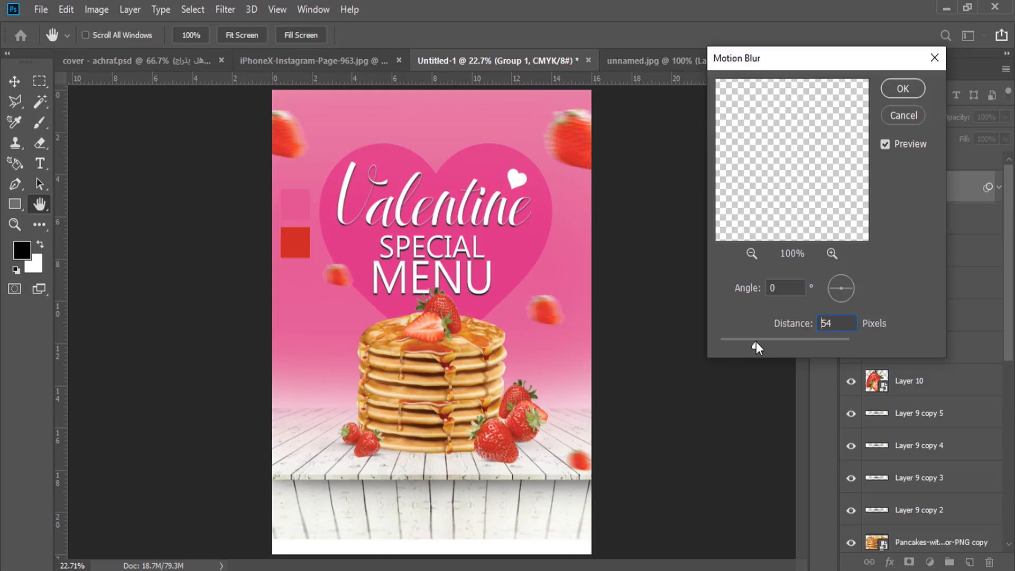
{"action": "left_click", "coordinate": [755, 341]}
{"action": "left_click", "coordinate": [914, 94]}
Step: Draw a black custom shape with scalloped edges inside the color group, covering the design's lower left corner
{"action": "right_click", "coordinate": [301, 212]}
{"action": "left_click", "coordinate": [317, 218]}
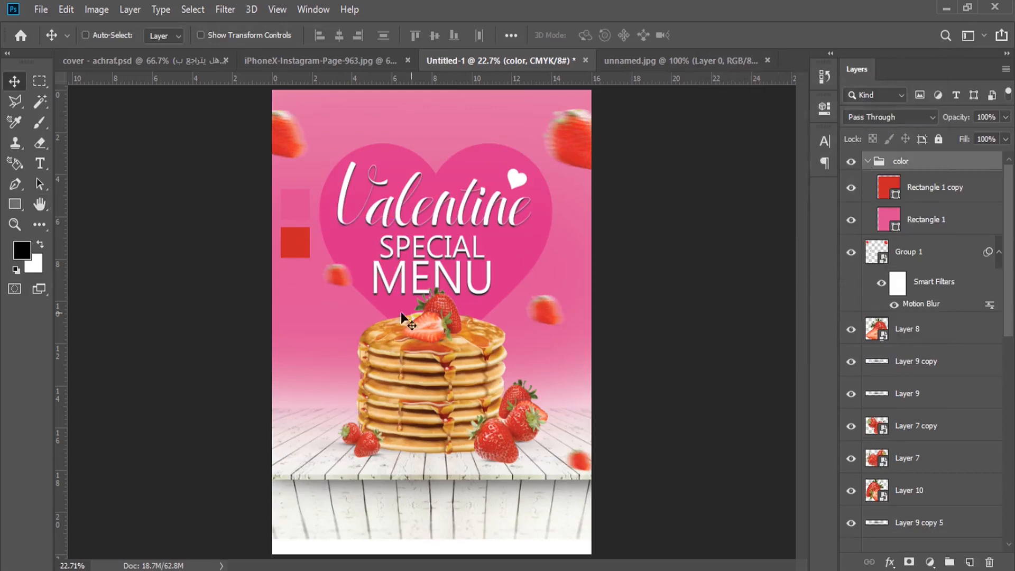
{"action": "left_click", "coordinate": [20, 208]}
{"action": "right_click", "coordinate": [20, 208]}
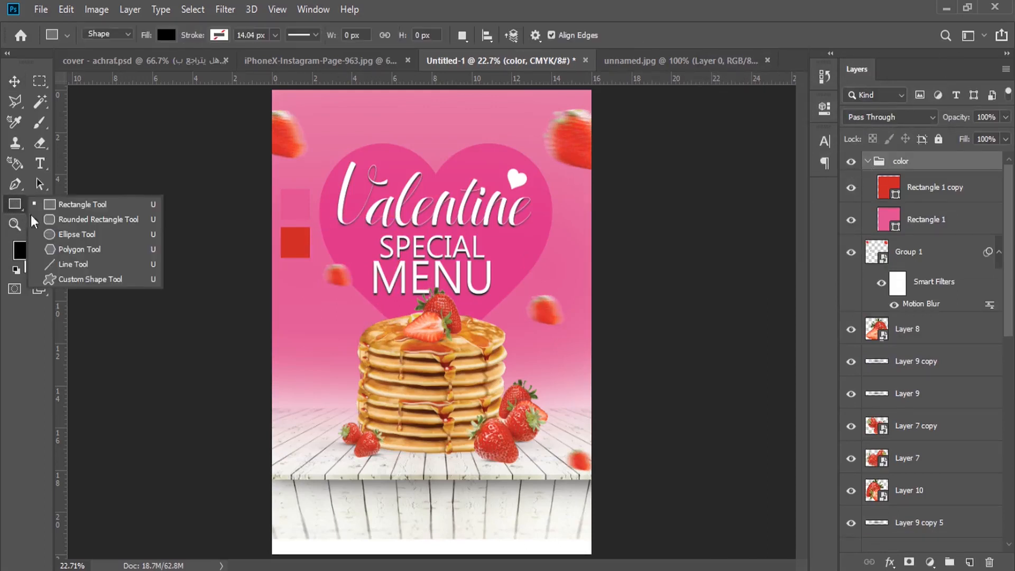
{"action": "left_click", "coordinate": [87, 281]}
{"action": "left_click", "coordinate": [597, 36]}
{"action": "left_click", "coordinate": [601, 8]}
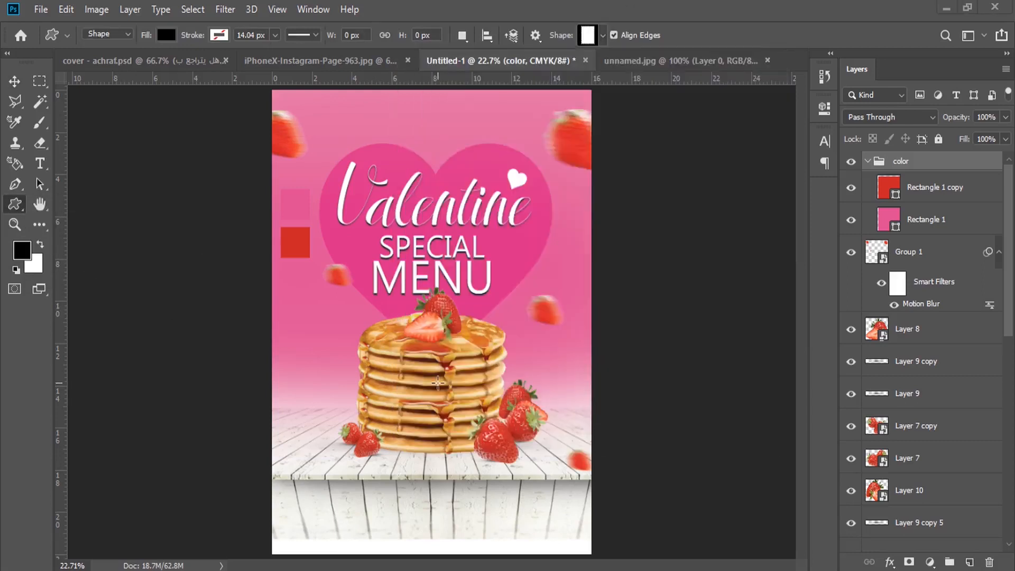
{"action": "mouse_move", "coordinate": [258, 499]}
{"action": "left_mouse_down"}
{"action": "mouse_move", "coordinate": [446, 565]}
{"action": "mouse_move", "coordinate": [402, 561]}
{"action": "left_mouse_up"}
Step: Duplicate the black scalloped shape twice in a row so the strip reaches the design's right edge
{"action": "left_click", "coordinate": [16, 228]}
{"action": "left_click", "coordinate": [374, 472]}
{"action": "left_click", "coordinate": [374, 473]}
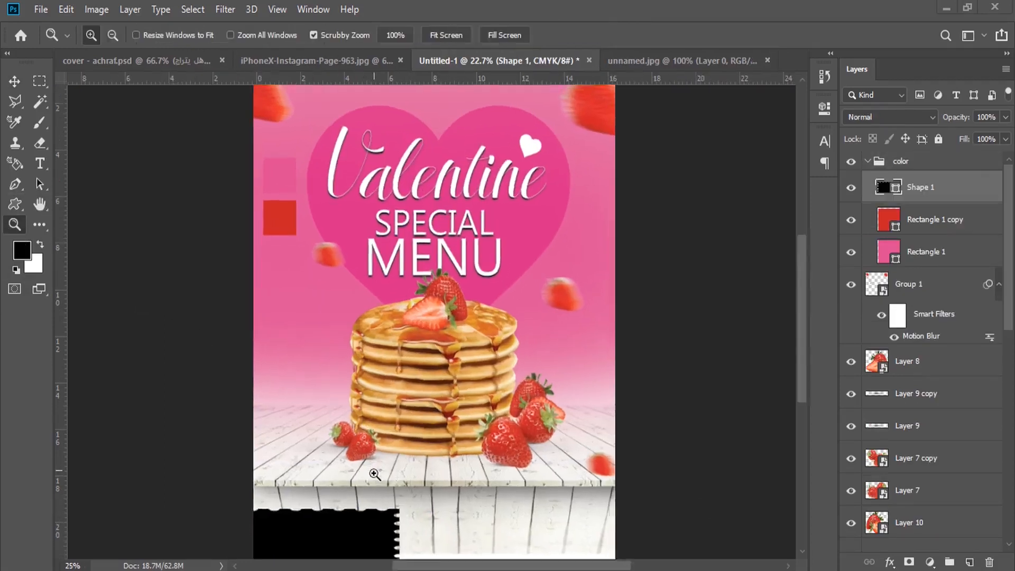
{"action": "left_click", "coordinate": [374, 473]}
{"action": "left_click_drag", "start_coordinate": [381, 530], "coordinate": [374, 294]}
{"action": "left_click", "coordinate": [15, 82]}
{"action": "mouse_move", "coordinate": [290, 372]}
{"action": "left_mouse_down"}
{"action": "mouse_move", "coordinate": [580, 370]}
{"action": "mouse_move", "coordinate": [304, 385]}
{"action": "mouse_move", "coordinate": [580, 386]}
{"action": "mouse_move", "coordinate": [519, 392]}
{"action": "left_mouse_up"}
Step: Merge the three black scalloped shapes into a single shape layer
{"action": "left_click", "coordinate": [931, 243], "text": "shift"}
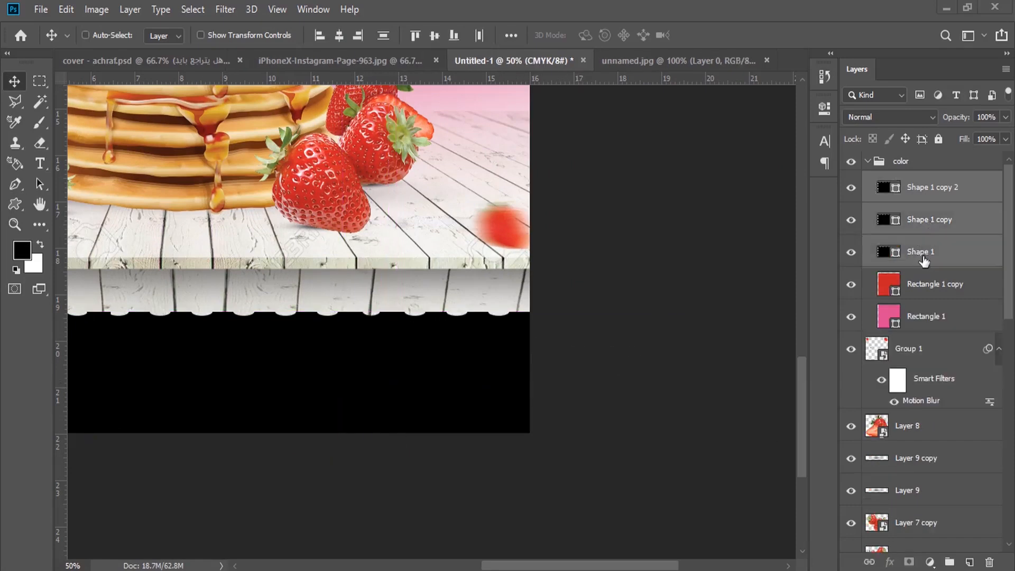
{"action": "right_click", "coordinate": [931, 243]}
{"action": "left_click", "coordinate": [801, 218]}
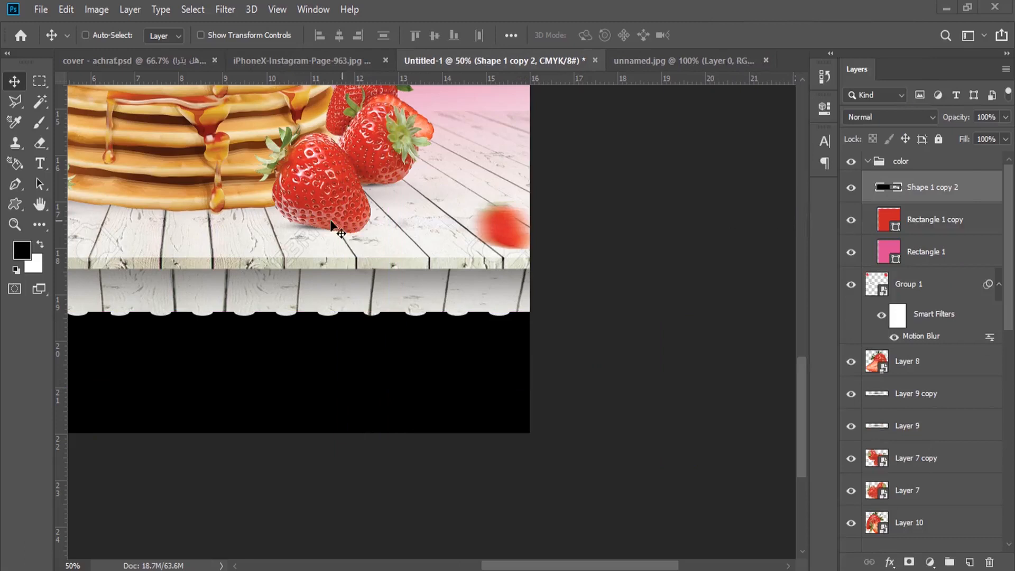
{"action": "left_click", "coordinate": [277, 9]}
{"action": "left_click", "coordinate": [371, 154]}
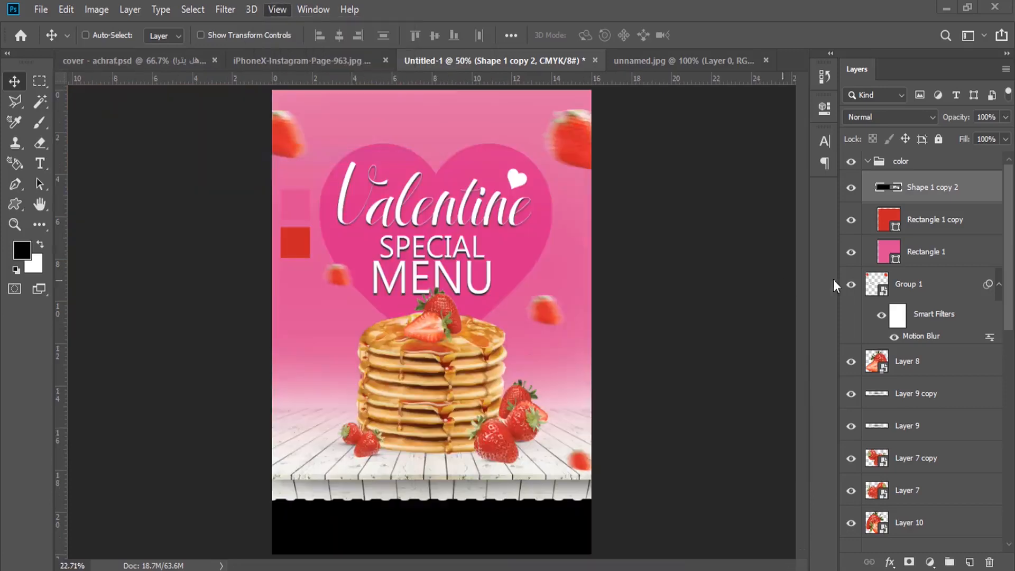
Step: Add a Color Overlay to the scalloped strip using the red sampled from the red swatch
{"action": "right_click", "coordinate": [941, 193]}
{"action": "left_click", "coordinate": [734, 43]}
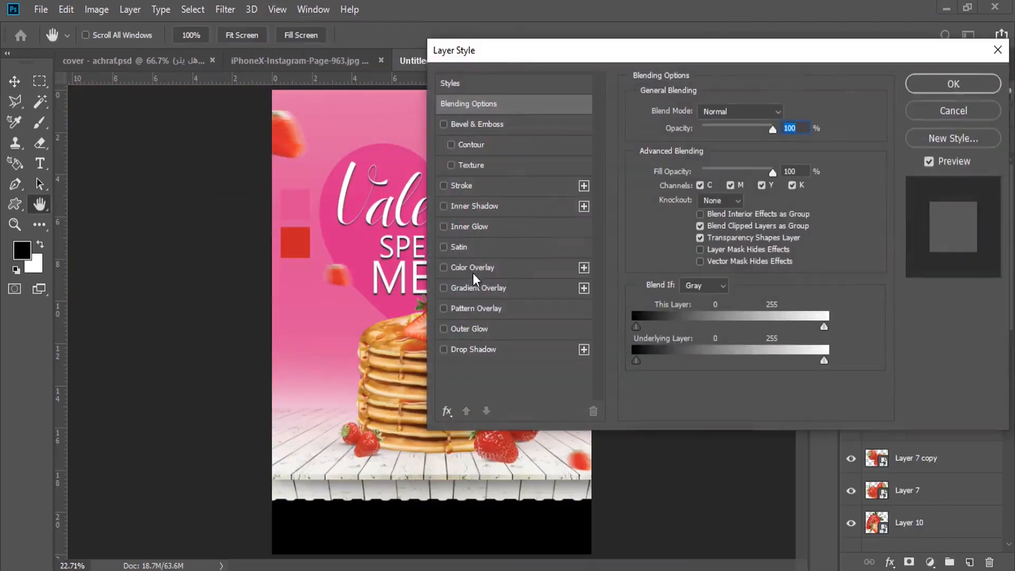
{"action": "left_click", "coordinate": [474, 267]}
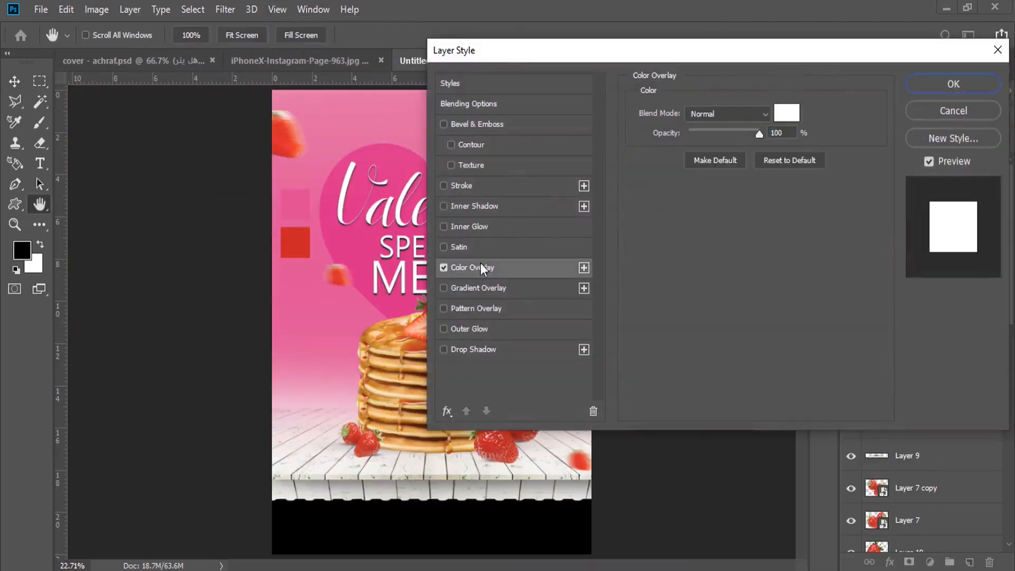
{"action": "left_click", "coordinate": [787, 113]}
{"action": "left_click", "coordinate": [292, 207]}
{"action": "left_click", "coordinate": [296, 243]}
{"action": "left_click", "coordinate": [947, 292]}
{"action": "left_click", "coordinate": [954, 83]}
Step: Delete the red and pink color swatch rectangles and collapse the color group
{"action": "left_click", "coordinate": [924, 254]}
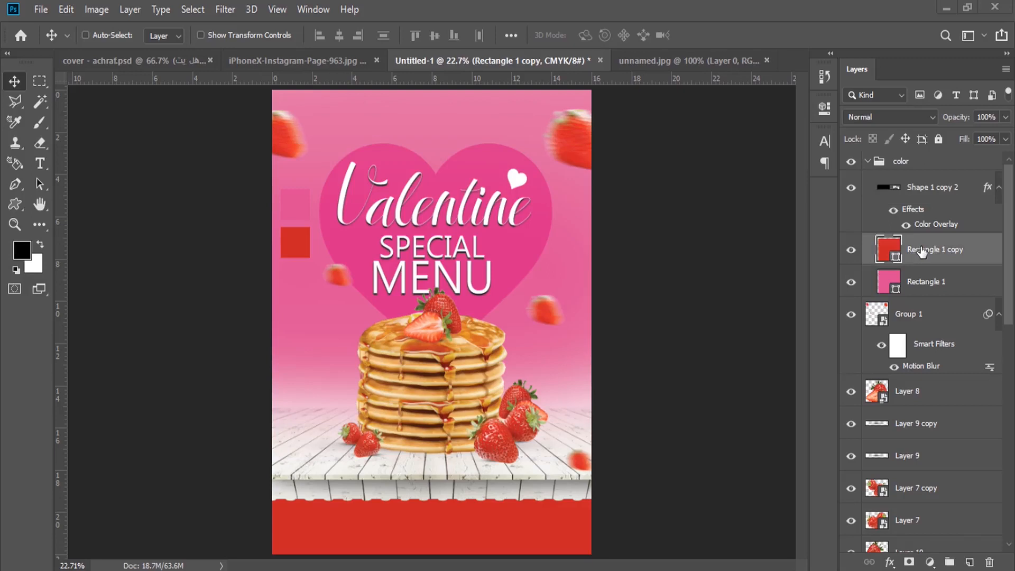
{"action": "key", "text": "Delete"}
{"action": "key", "text": "Delete"}
{"action": "left_click", "coordinate": [868, 161]}
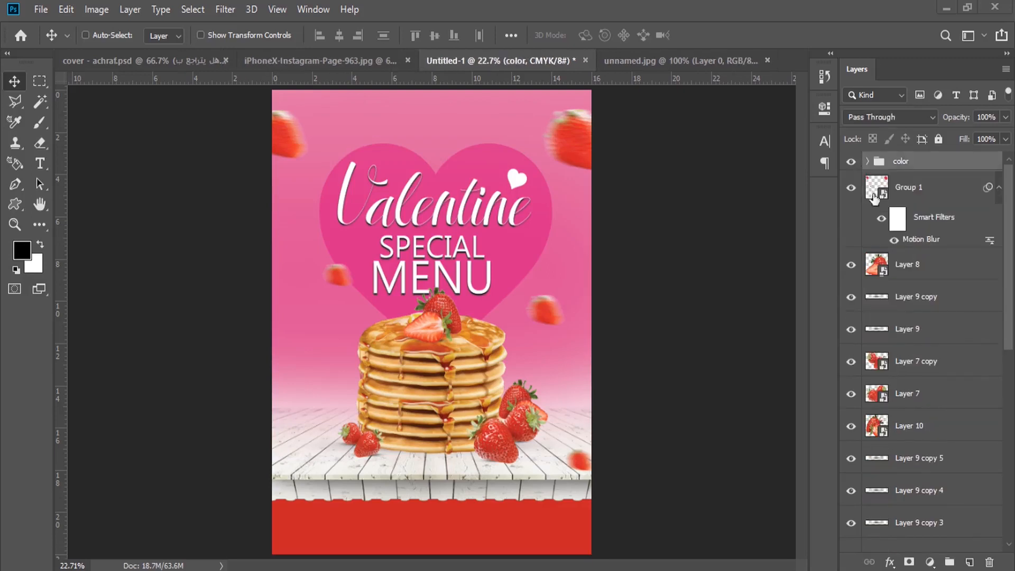
Step: Draw a black rectangle of about 524 by 349 px above the color group, overlapping the red strip's left part
{"action": "left_click", "coordinate": [971, 561]}
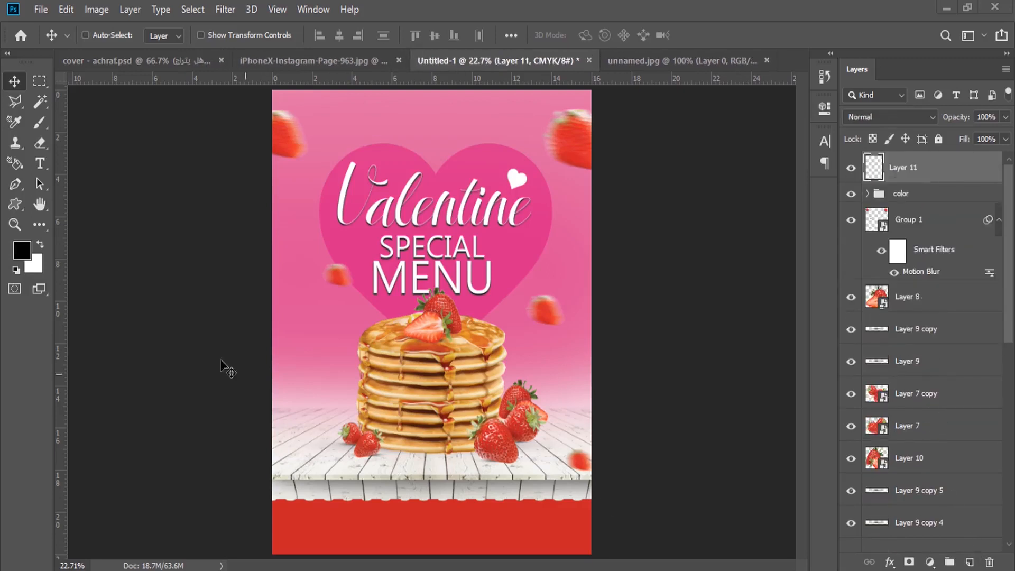
{"action": "left_click_drag", "start_coordinate": [14, 204], "coordinate": [84, 202]}
{"action": "left_click_drag", "start_coordinate": [292, 467], "coordinate": [381, 527]}
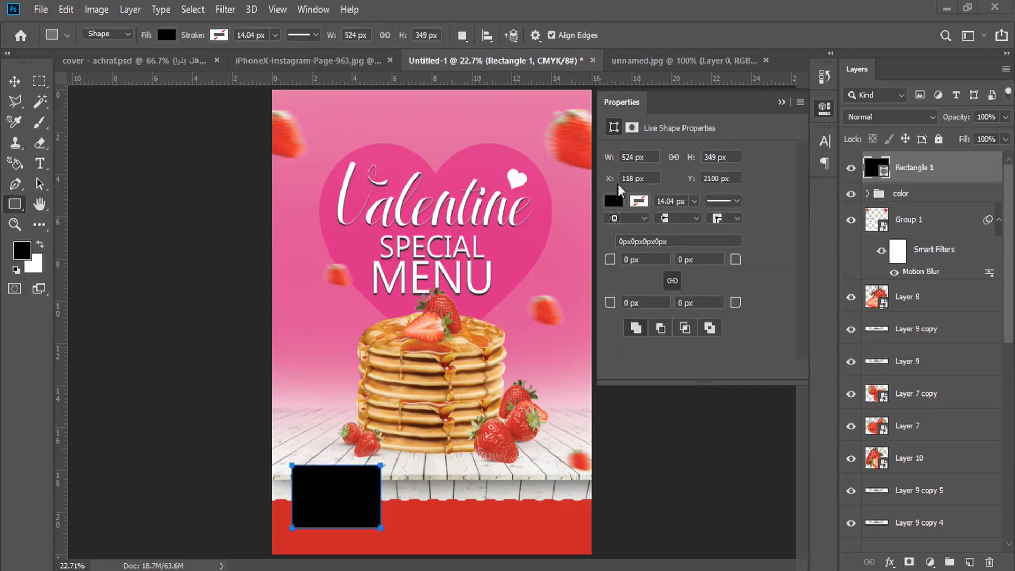
{"action": "left_click", "coordinate": [782, 103]}
Step: Add a white outside stroke of 10 px to the black rectangle
{"action": "right_click", "coordinate": [964, 173]}
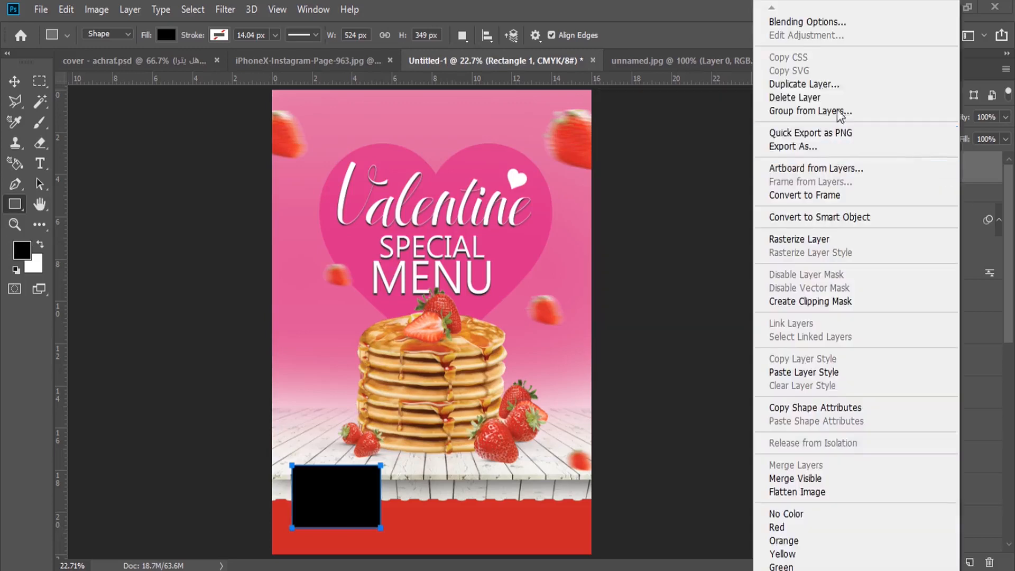
{"action": "left_click", "coordinate": [798, 22]}
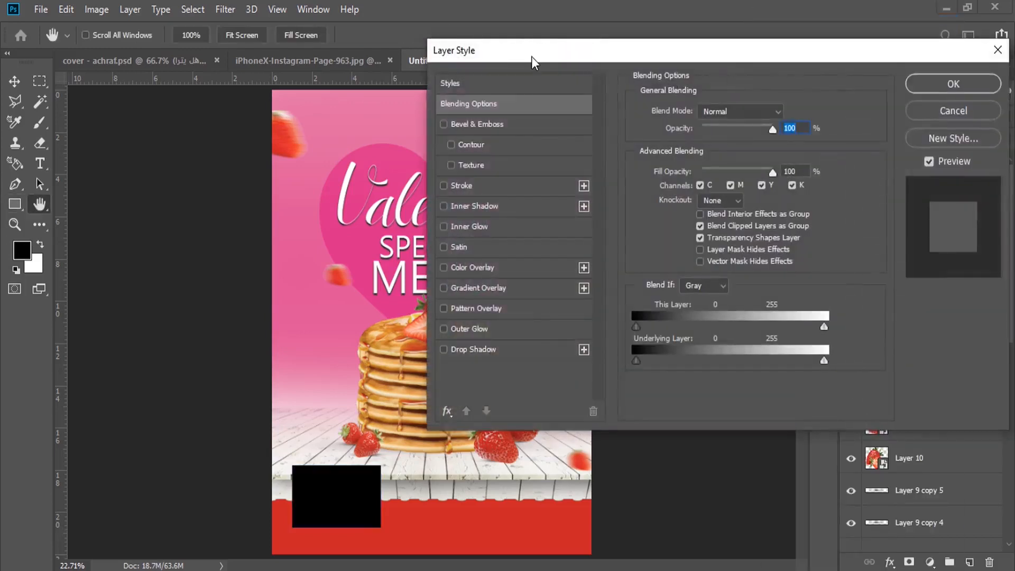
{"action": "left_click_drag", "start_coordinate": [532, 56], "coordinate": [664, 52]}
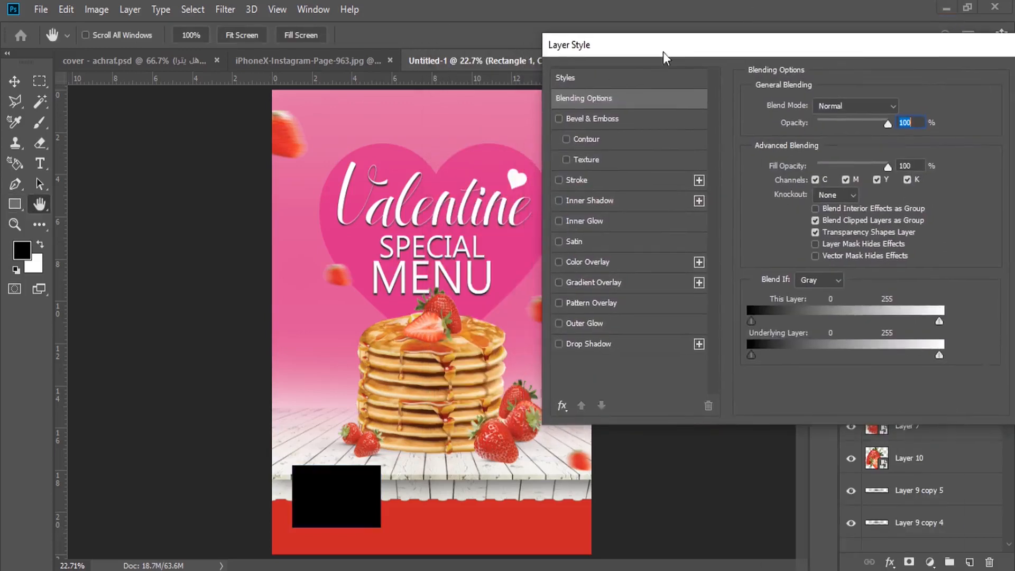
{"action": "left_click", "coordinate": [586, 180]}
{"action": "left_click_drag", "start_coordinate": [813, 105], "coordinate": [807, 106]}
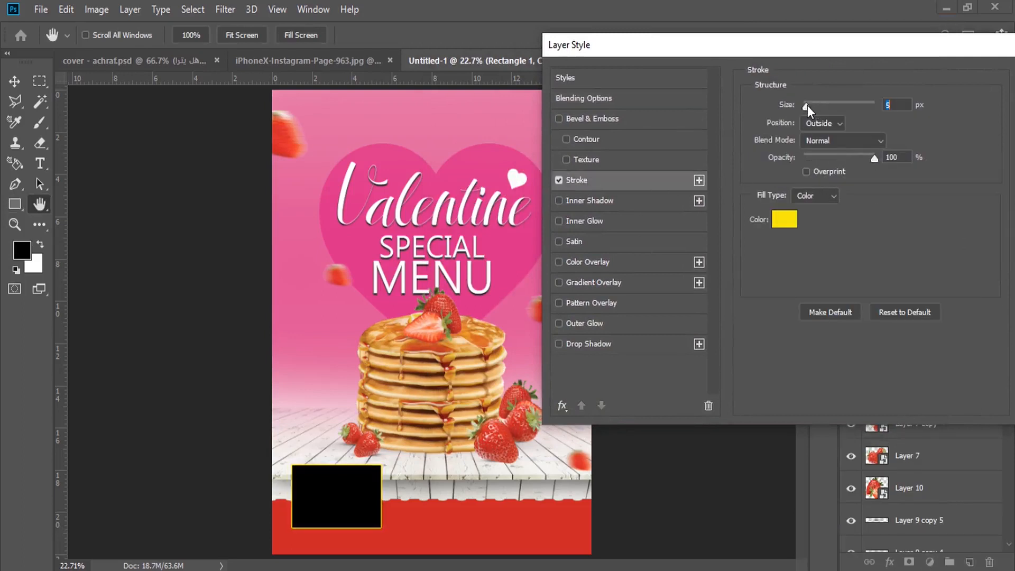
{"action": "left_click", "coordinate": [784, 219]}
{"action": "left_click_drag", "start_coordinate": [687, 368], "coordinate": [599, 291]}
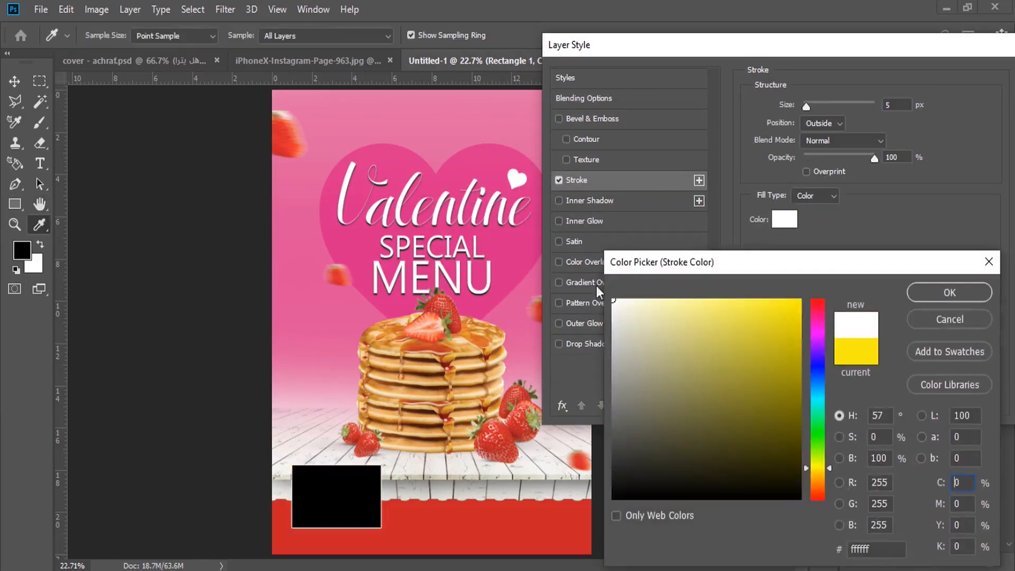
{"action": "left_click", "coordinate": [950, 293]}
{"action": "left_click", "coordinate": [810, 108]}
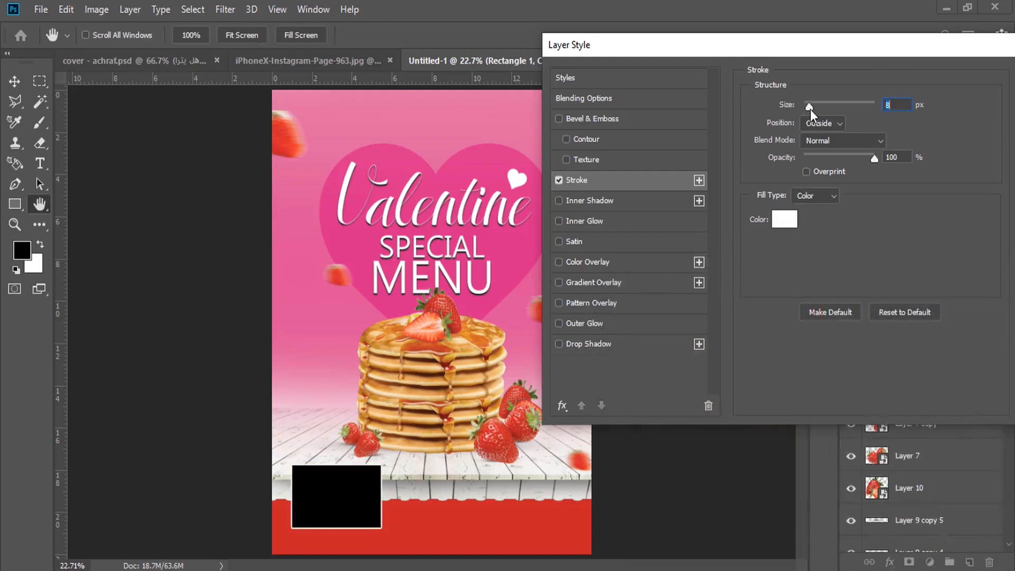
{"action": "type", "text": "10"}
{"action": "left_click_drag", "start_coordinate": [932, 40], "coordinate": [740, 40]}
{"action": "left_click", "coordinate": [896, 79]}
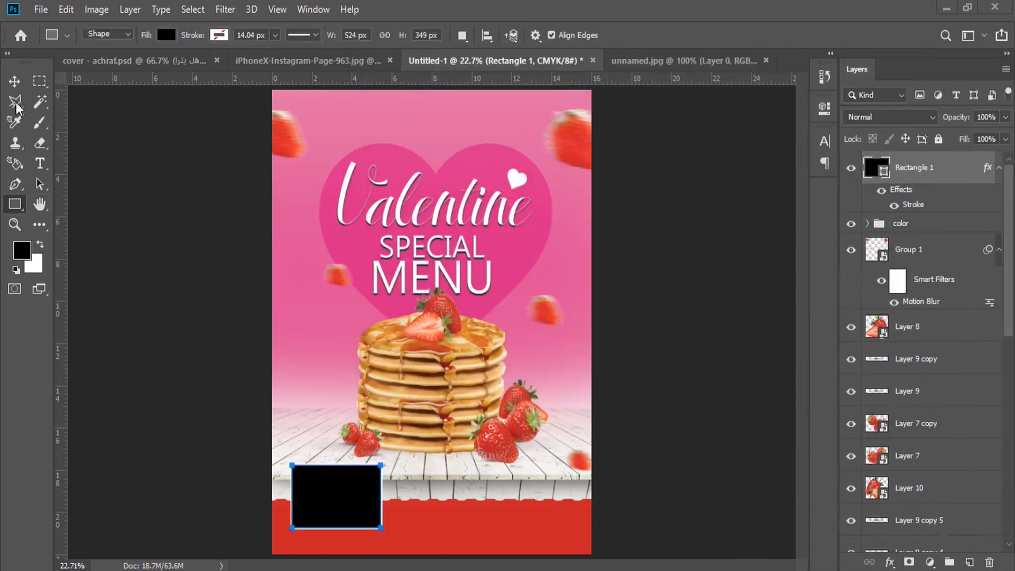
Step: Widen the black rectangle by stretching its right side
{"action": "left_click", "coordinate": [14, 82]}
{"action": "key", "text": "ctrl+t"}
{"action": "left_click_drag", "start_coordinate": [381, 496], "coordinate": [434, 501]}
{"action": "key", "text": "Return"}
Step: Place the rectangle's copy behind the original in the layer order and tilt it slightly clockwise as the middle frame
{"action": "left_click_drag", "start_coordinate": [925, 189], "coordinate": [926, 278]}
{"action": "key", "text": "ctrl+t"}
{"action": "left_click_drag", "start_coordinate": [481, 410], "coordinate": [497, 407]}
{"action": "key", "text": "Return"}
Step: Duplicate the left black rectangle to the right side of the row and tilt this copy counterclockwise
{"action": "right_click", "coordinate": [357, 496]}
{"action": "left_click", "coordinate": [391, 506]}
{"action": "left_click_drag", "start_coordinate": [361, 496], "coordinate": [510, 498]}
{"action": "key", "text": "ctrl+t"}
{"action": "left_click_drag", "start_coordinate": [574, 479], "coordinate": [571, 462]}
{"action": "left_click_drag", "start_coordinate": [500, 497], "coordinate": [532, 496]}
{"action": "key", "text": "Return"}
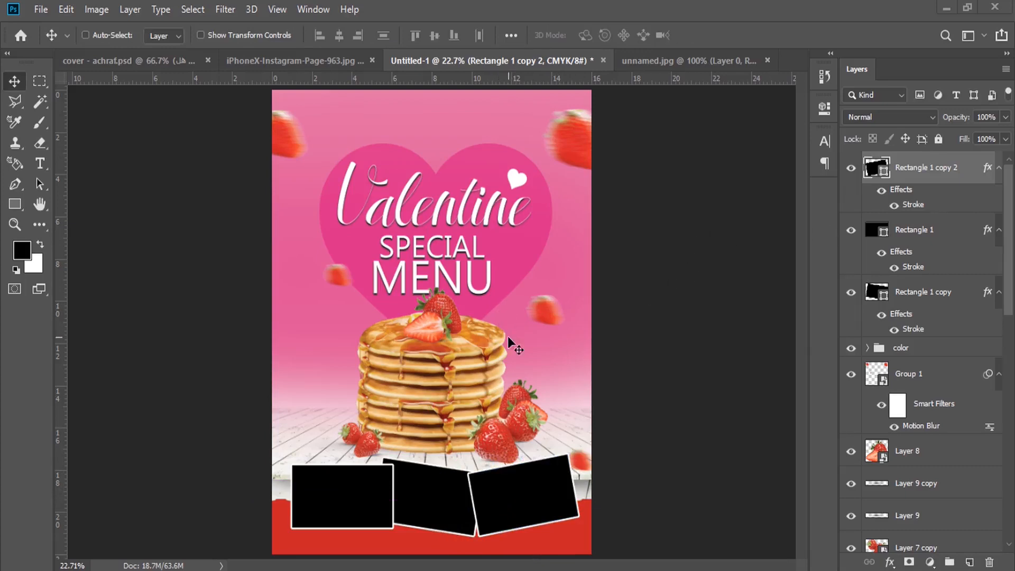
Step: Select the three black rectangle layers and hide them
{"action": "left_click", "coordinate": [914, 233], "text": "ctrl"}
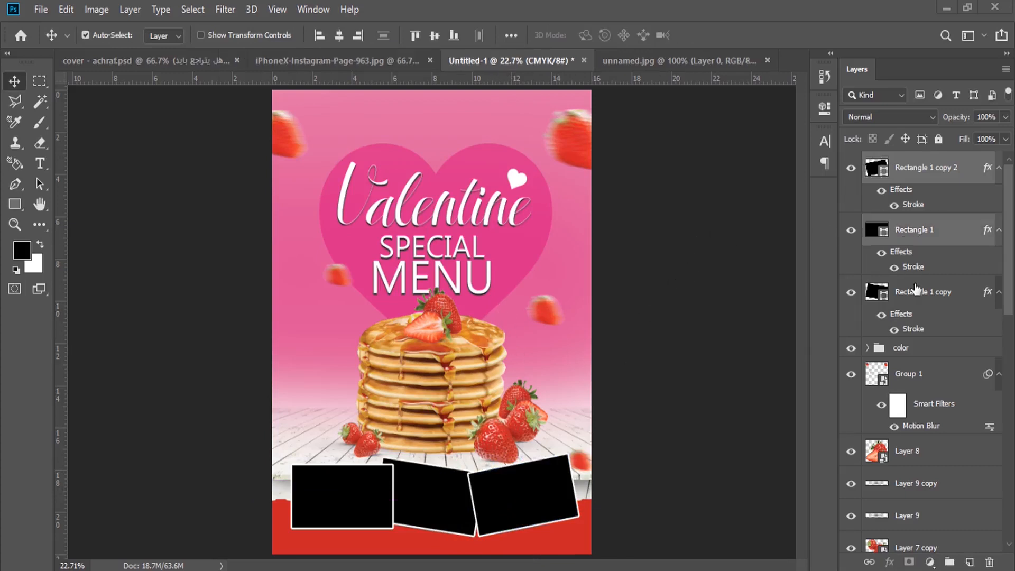
{"action": "left_click", "coordinate": [914, 294], "text": "ctrl"}
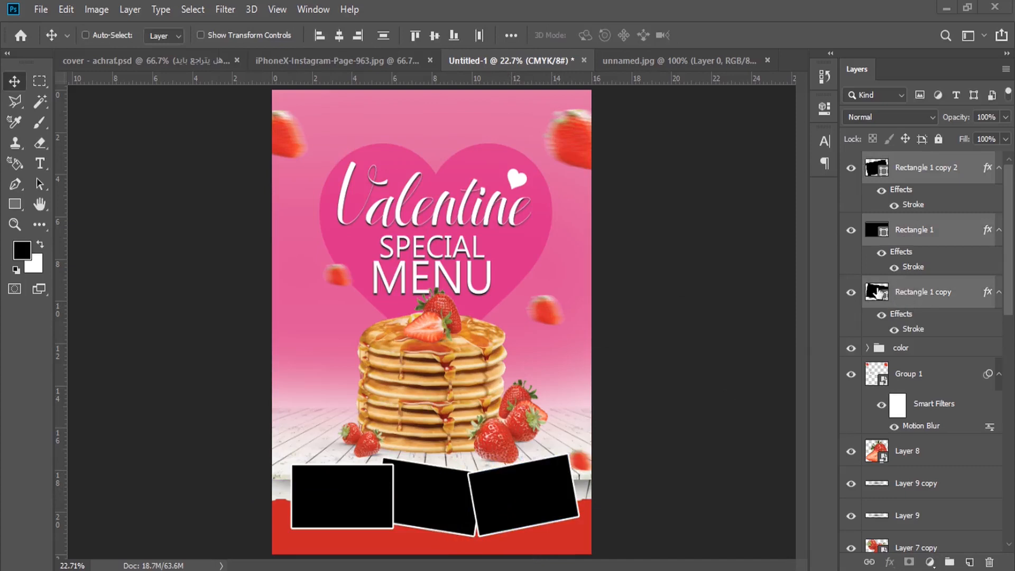
{"action": "left_click", "coordinate": [849, 169]}
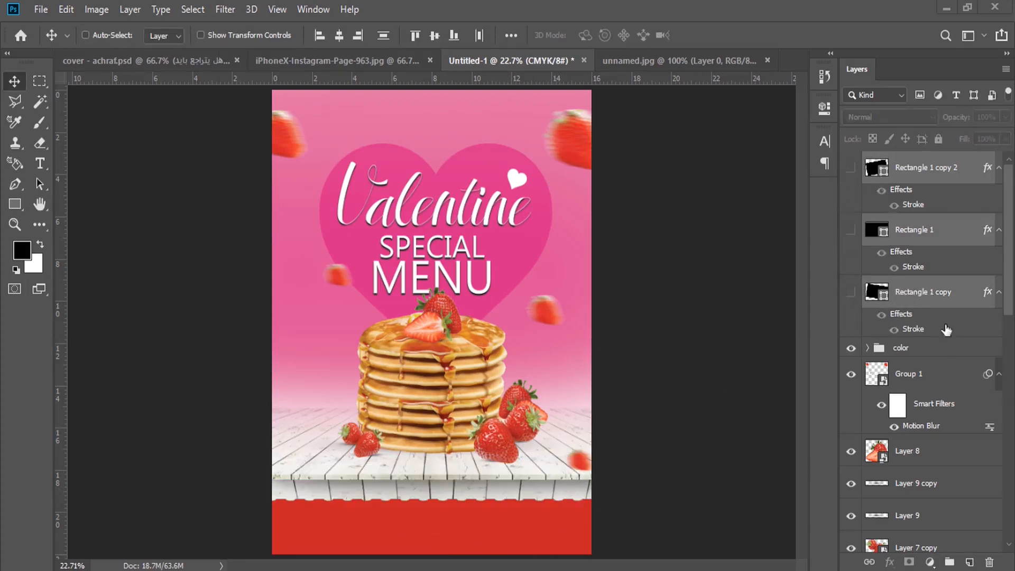
Step: Select all layers from the color group down to Layer 1 copy and move them slightly up together
{"action": "left_click", "coordinate": [926, 348]}
{"action": "scroll", "coordinate": [931, 354], "scroll_direction": "down", "scroll_amount": 10}
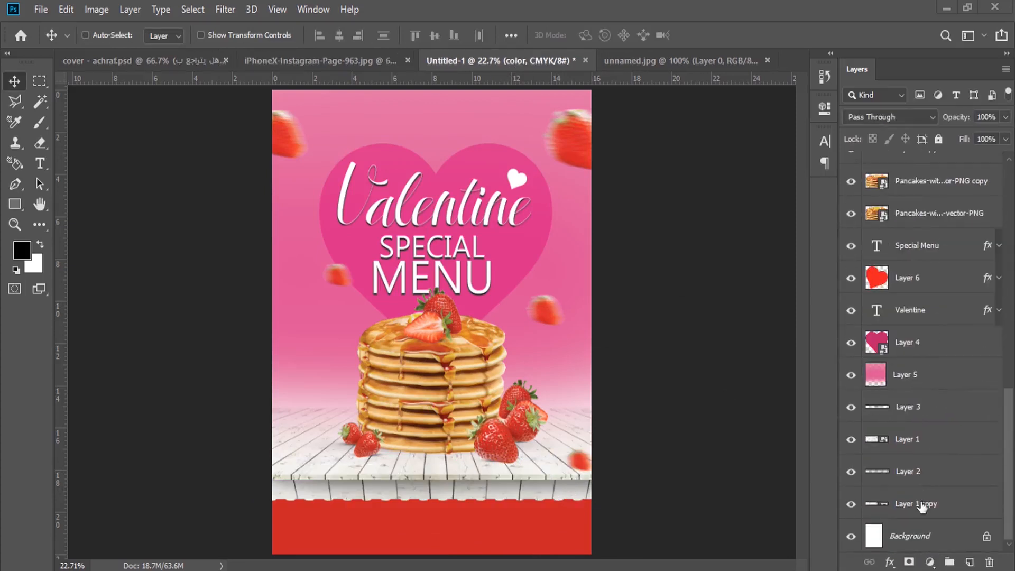
{"action": "left_click", "coordinate": [922, 507], "text": "shift"}
{"action": "left_click_drag", "start_coordinate": [511, 274], "coordinate": [503, 248]}
Step: Select the red scalloped strip and stretch its lower side slightly toward the design's bottom edge
{"action": "right_click", "coordinate": [452, 519]}
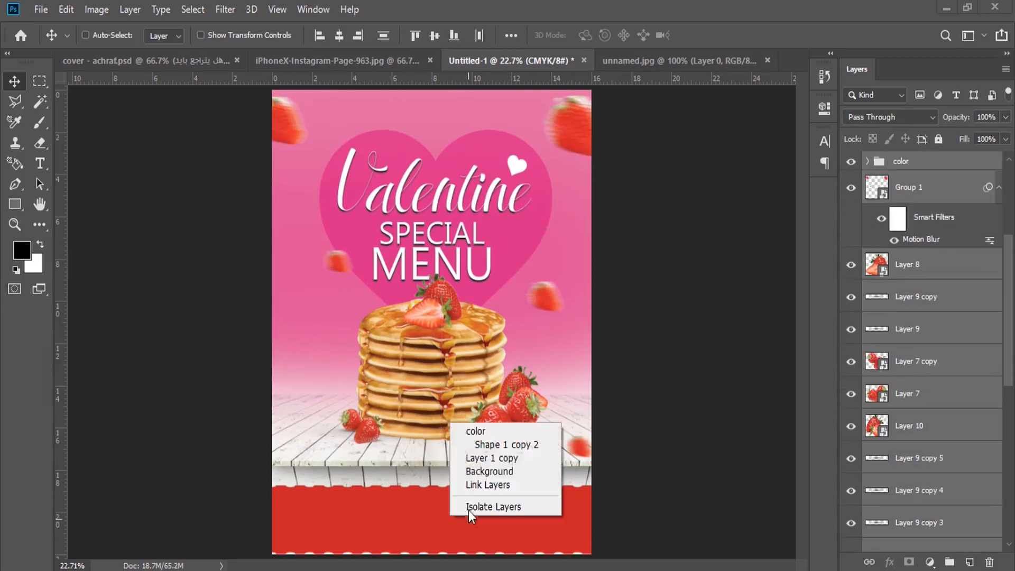
{"action": "left_click", "coordinate": [478, 446]}
{"action": "key", "text": "ctrl+t"}
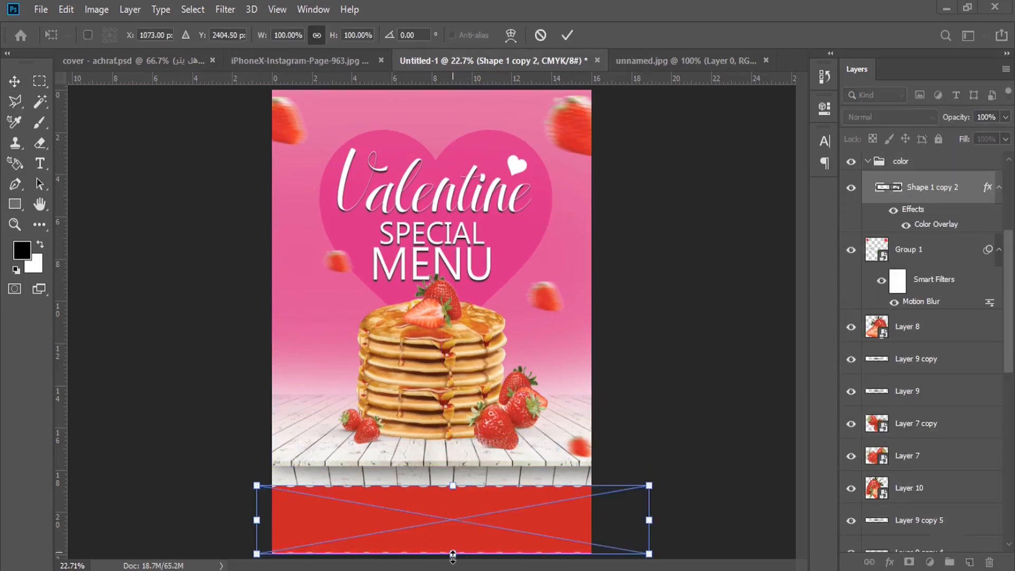
{"action": "left_click_drag", "start_coordinate": [453, 555], "coordinate": [453, 554]}
{"action": "key", "text": "Return"}
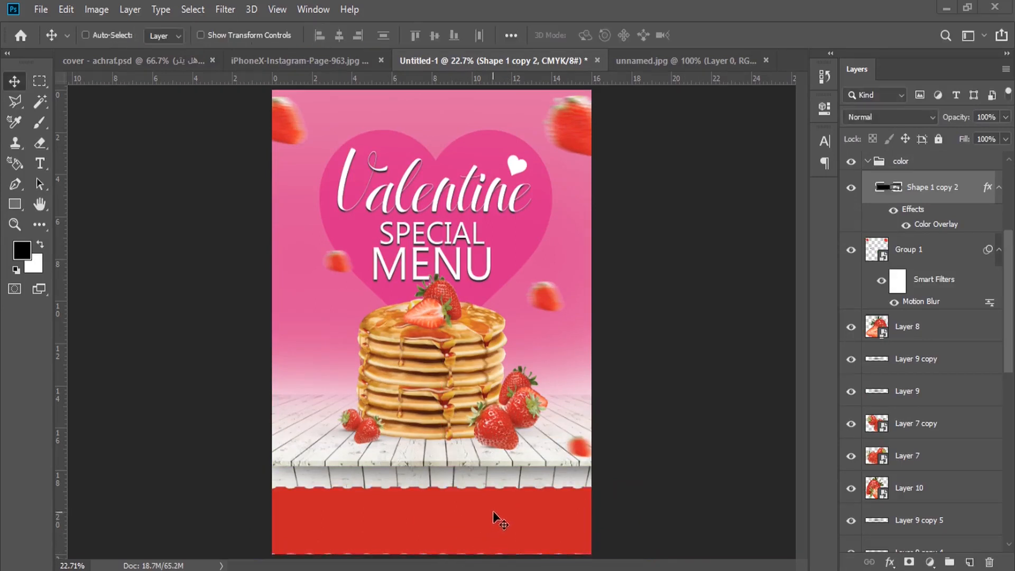
Step: Select the three black photo frame layers, with their visibility on, and move them slightly up together
{"action": "left_click", "coordinate": [872, 165]}
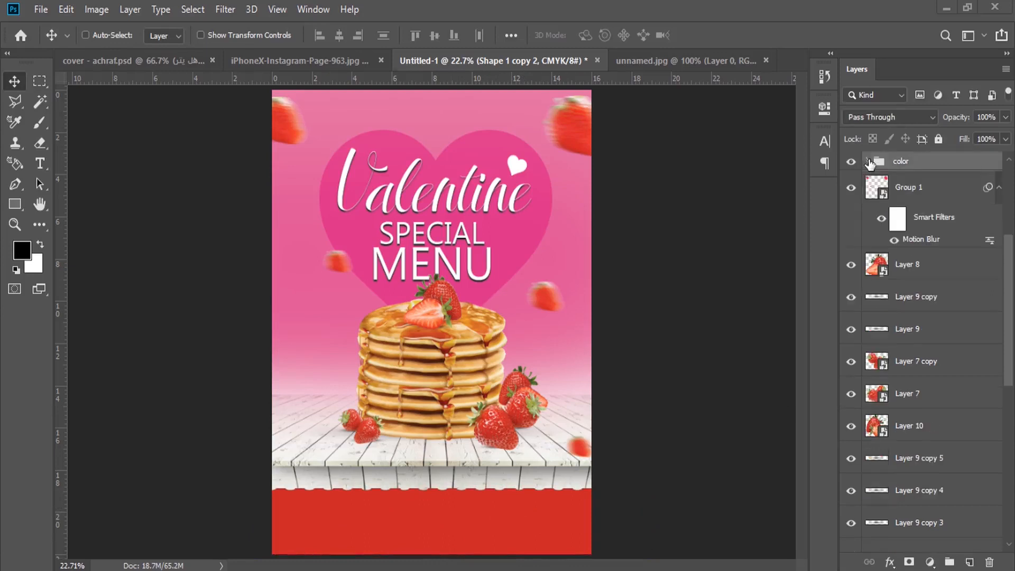
{"action": "scroll", "coordinate": [878, 197], "scroll_direction": "up", "scroll_amount": 4}
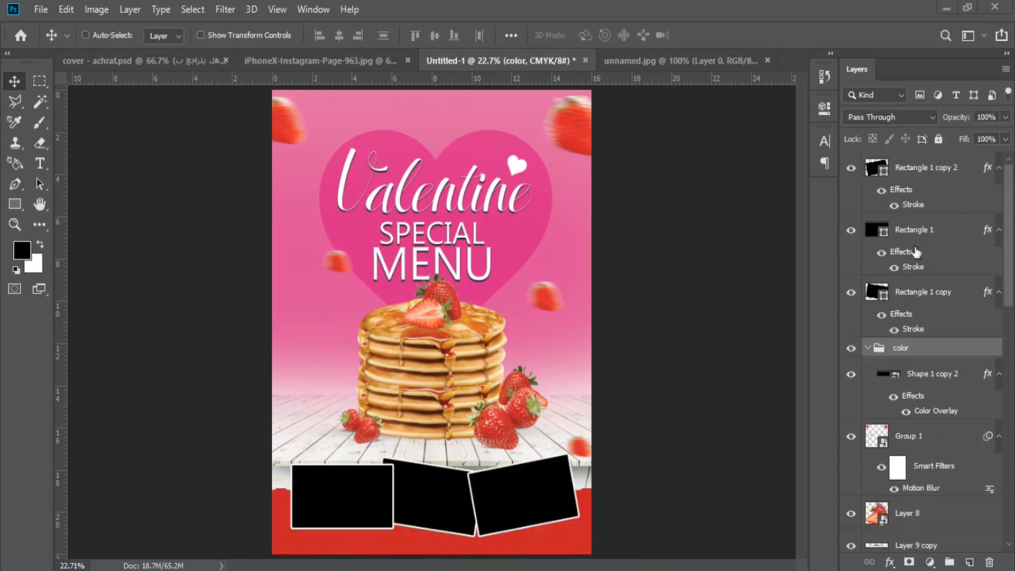
{"action": "left_click", "coordinate": [907, 294]}
{"action": "left_click", "coordinate": [883, 159], "text": "shift"}
{"action": "left_click_drag", "start_coordinate": [531, 455], "coordinate": [531, 445]}
Step: Move the Valentine title, the small white heart and the SPECIAL MENU text slightly up
{"action": "left_click_drag", "start_coordinate": [481, 207], "coordinate": [496, 183]}
{"action": "left_click_drag", "start_coordinate": [513, 162], "coordinate": [517, 147]}
{"action": "left_click_drag", "start_coordinate": [443, 242], "coordinate": [447, 227]}
Step: Select the range of background layers with the large pink heart and wooden table and move them slightly up
{"action": "scroll", "coordinate": [924, 463], "scroll_direction": "down", "scroll_amount": 3}
{"action": "left_click", "coordinate": [909, 408]}
{"action": "left_click", "coordinate": [911, 502], "text": "shift"}
{"action": "left_click_drag", "start_coordinate": [543, 412], "coordinate": [542, 398]}
Step: Select the three black photo frame layers together and scale them down slightly over the red footer
{"action": "right_click", "coordinate": [416, 476]}
{"action": "left_click", "coordinate": [450, 483]}
{"action": "left_click", "coordinate": [479, 473], "text": "ctrl"}
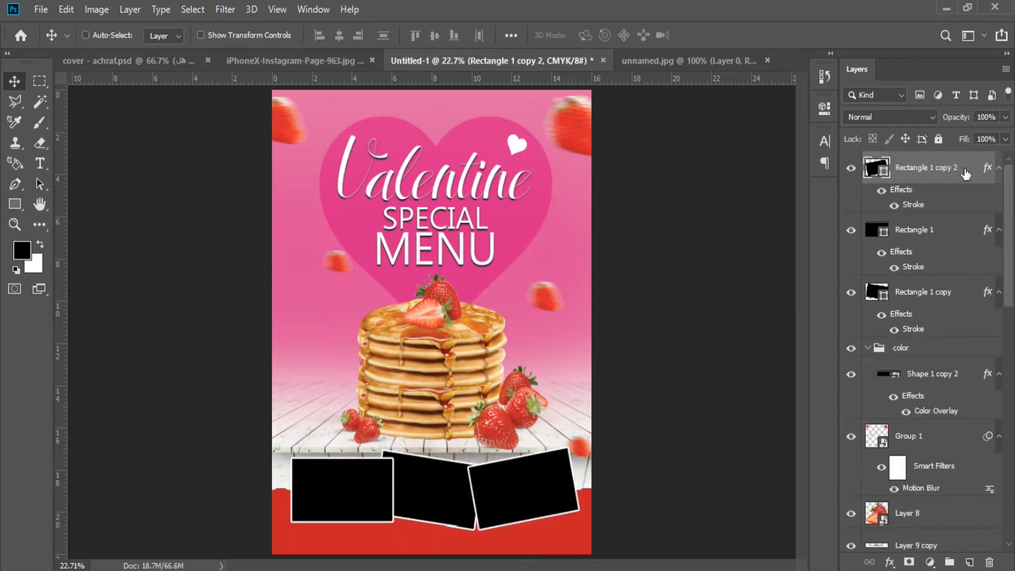
{"action": "left_click", "coordinate": [926, 230], "text": "ctrl"}
{"action": "left_click", "coordinate": [907, 294], "text": "ctrl"}
{"action": "key", "text": "ctrl+t"}
{"action": "left_click_drag", "start_coordinate": [581, 449], "coordinate": [529, 478]}
{"action": "key", "text": "Return"}
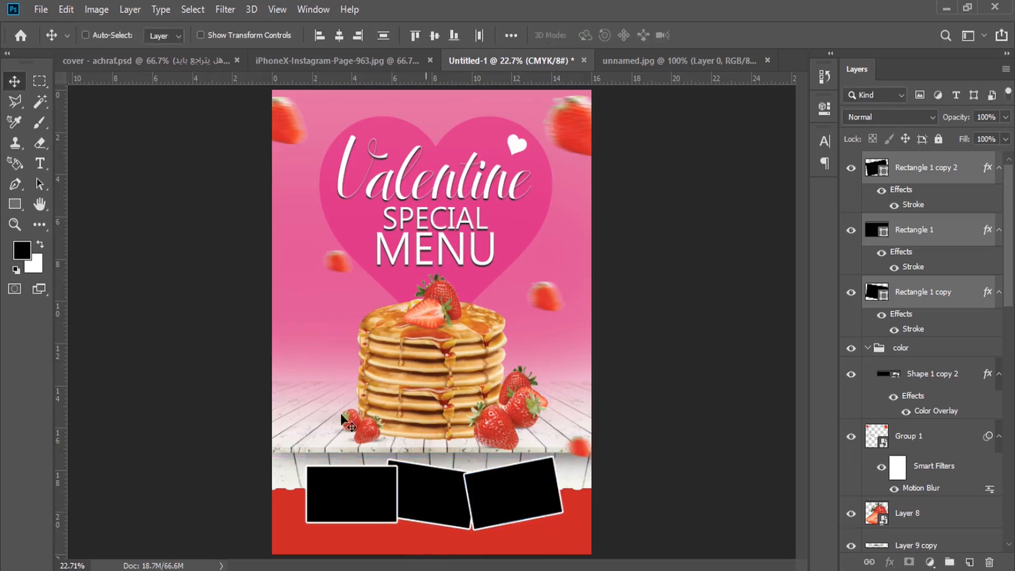
Step: Place the pizza image 32 (22) from the Food folder, scale it down over the left frame and clip it to Rectangle 1
{"action": "left_click", "coordinate": [15, 225]}
{"action": "left_click", "coordinate": [412, 418]}
{"action": "left_click_drag", "start_coordinate": [412, 418], "coordinate": [424, 311]}
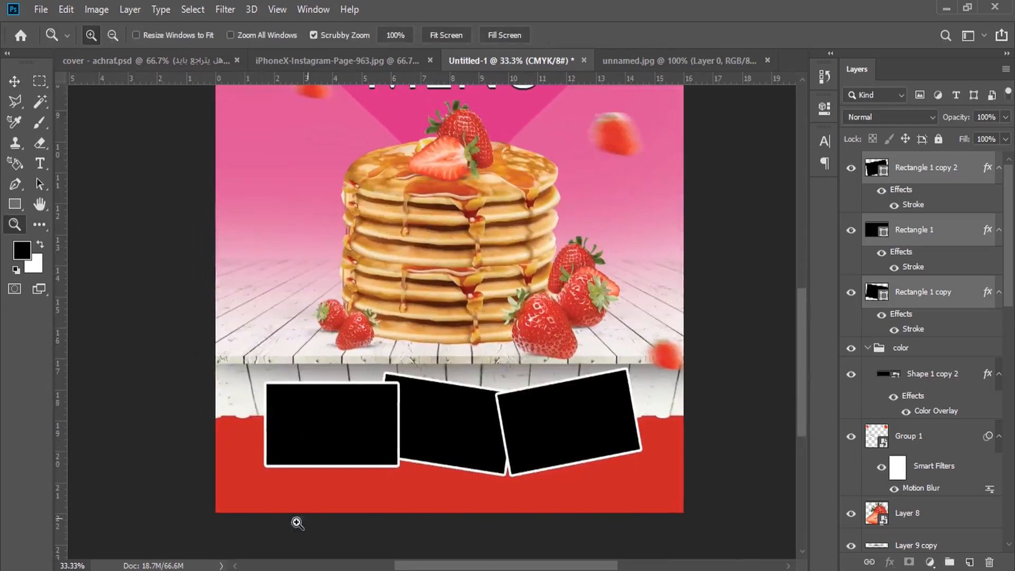
{"action": "left_click", "coordinate": [224, 541]}
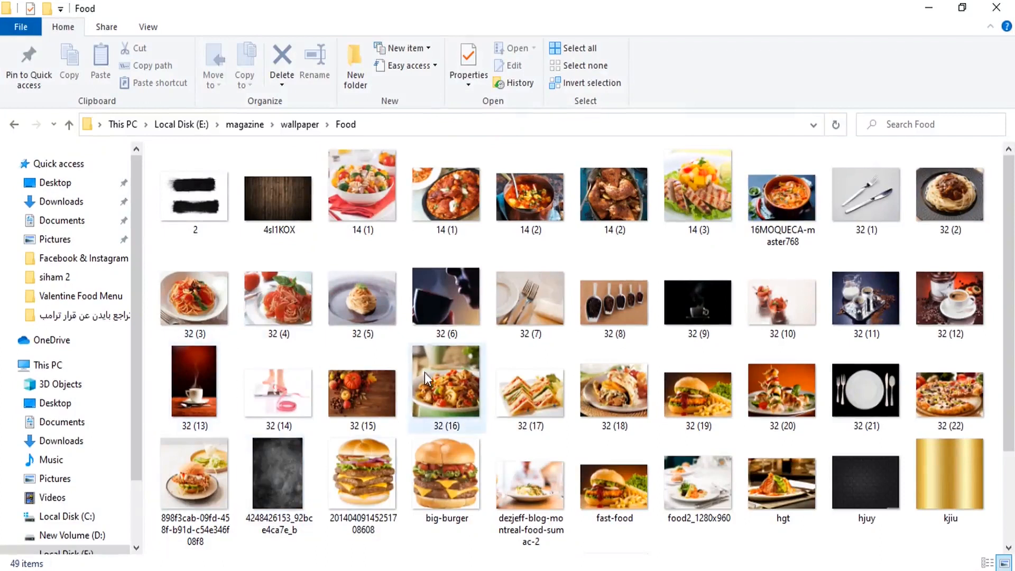
{"action": "left_click", "coordinate": [951, 391]}
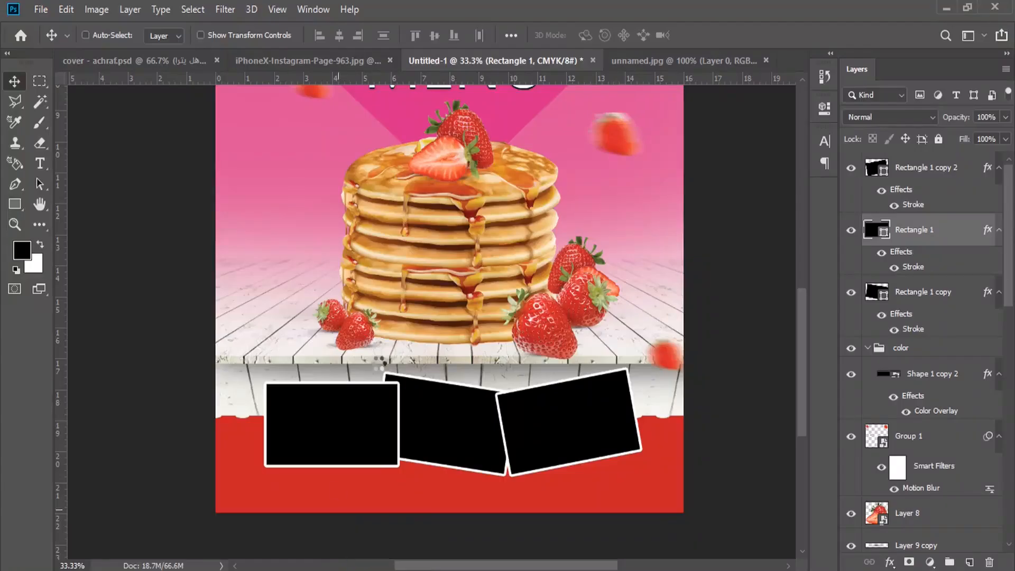
{"action": "left_click_drag", "start_coordinate": [684, 144], "coordinate": [406, 267]}
{"action": "left_click_drag", "start_coordinate": [389, 335], "coordinate": [396, 400]}
{"action": "key", "text": "Return"}
{"action": "right_click", "coordinate": [910, 236]}
{"action": "left_click", "coordinate": [809, 341]}
Step: Place the skewer image 32 (20) above Rectangle 1 copy, scale and tilt it clockwise over the middle frame, and clip it to that frame
{"action": "right_click", "coordinate": [450, 405]}
{"action": "left_click", "coordinate": [497, 410]}
{"action": "left_click", "coordinate": [191, 570]}
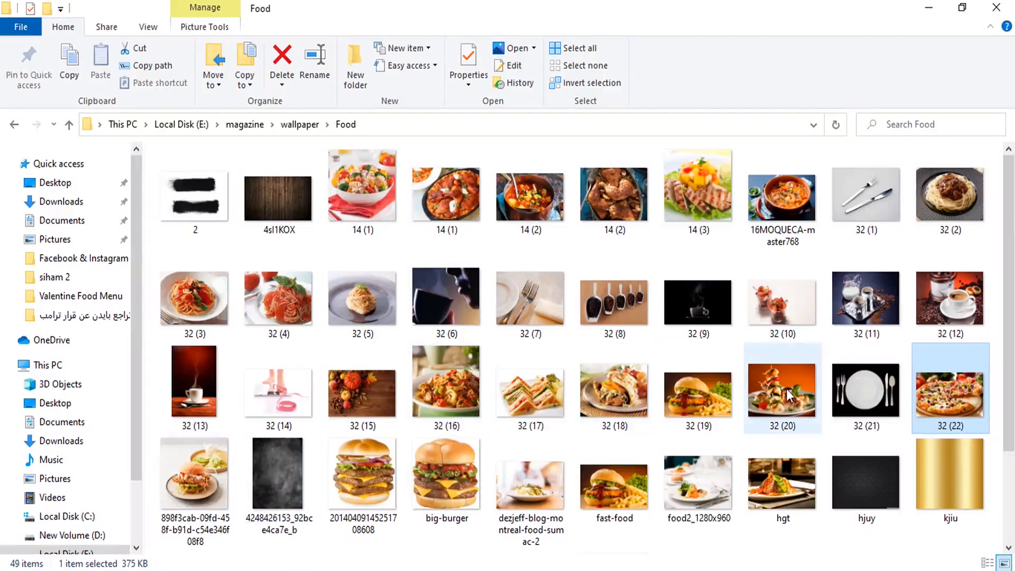
{"action": "left_click_drag", "start_coordinate": [784, 389], "coordinate": [489, 330]}
{"action": "left_click_drag", "start_coordinate": [684, 113], "coordinate": [286, 365]}
{"action": "left_click_drag", "start_coordinate": [290, 407], "coordinate": [445, 408]}
{"action": "key", "text": "Return"}
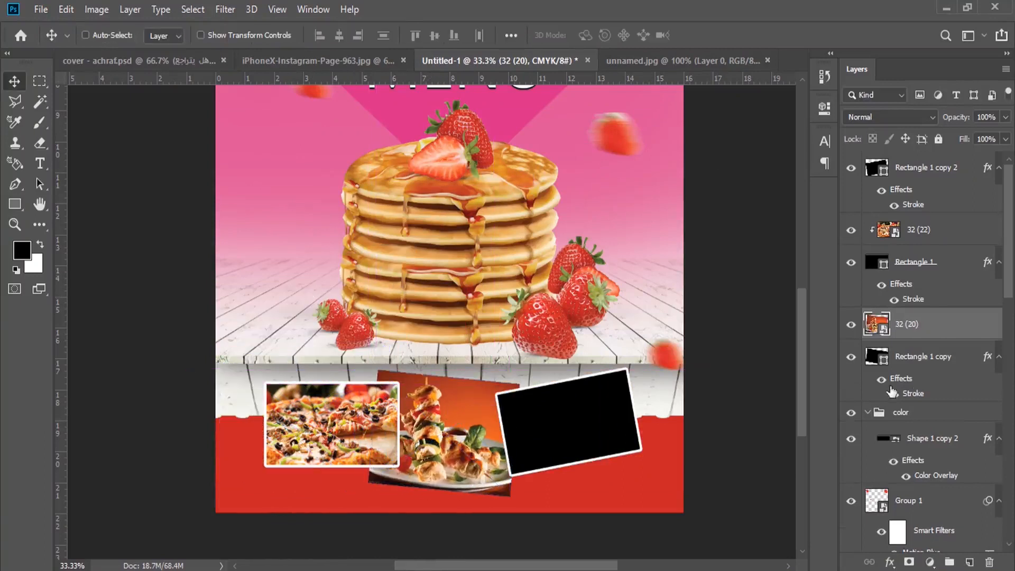
{"action": "right_click", "coordinate": [926, 324]}
{"action": "left_click", "coordinate": [826, 337]}
Step: Place the wrap image 32 (18) above Rectangle 1 copy 2, scale and tilt it counterclockwise over the right frame, and clip it to that frame
{"action": "right_click", "coordinate": [574, 407]}
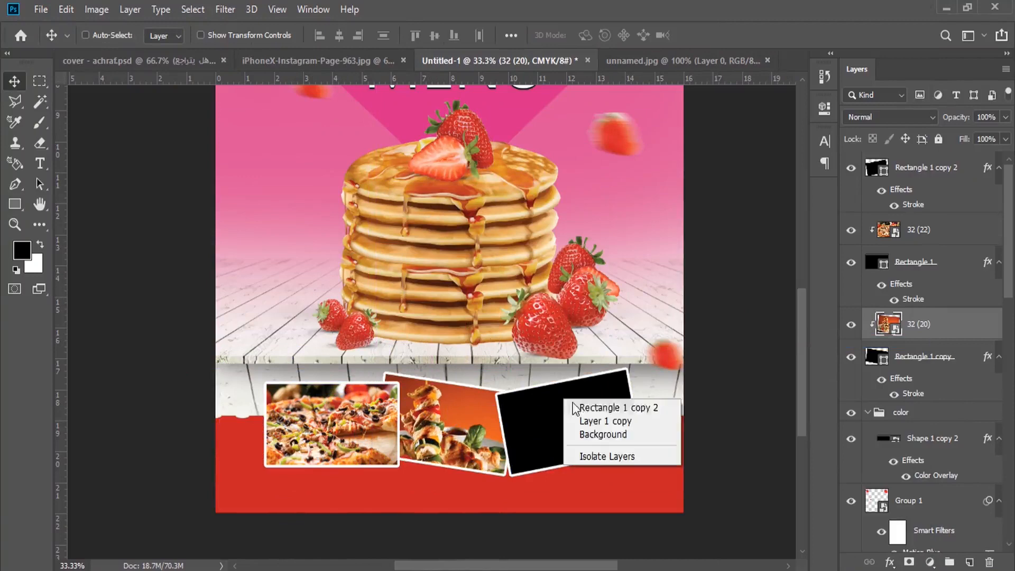
{"action": "left_click", "coordinate": [576, 408]}
{"action": "left_click", "coordinate": [947, 7]}
{"action": "left_click_drag", "start_coordinate": [603, 389], "coordinate": [537, 333]}
{"action": "left_click_drag", "start_coordinate": [686, 113], "coordinate": [279, 275]}
{"action": "left_click_drag", "start_coordinate": [282, 396], "coordinate": [582, 394]}
{"action": "left_click_drag", "start_coordinate": [669, 364], "coordinate": [667, 360]}
{"action": "left_click_drag", "start_coordinate": [612, 401], "coordinate": [606, 398]}
{"action": "key", "text": "Return"}
{"action": "right_click", "coordinate": [920, 175]}
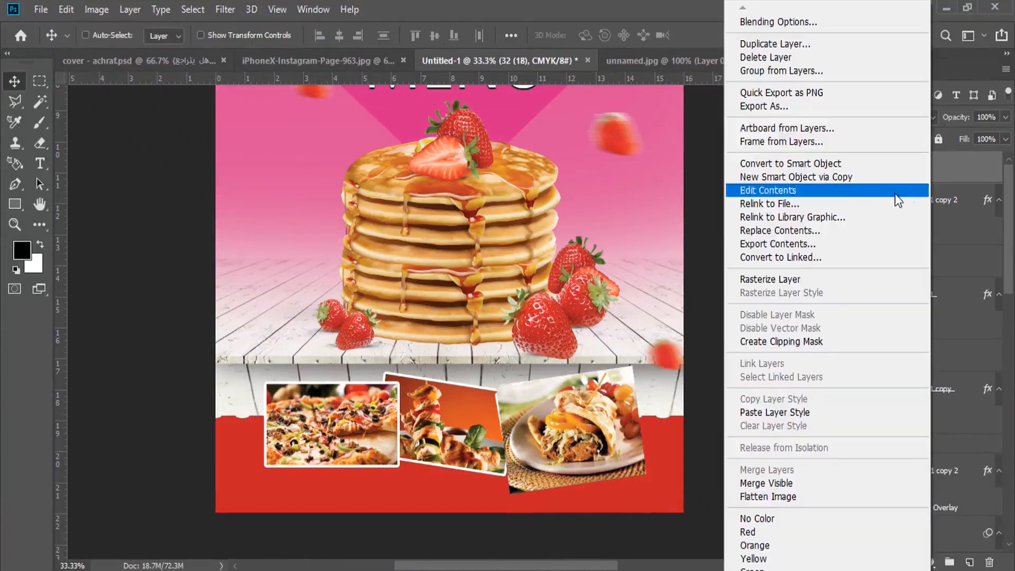
{"action": "left_click", "coordinate": [811, 342]}
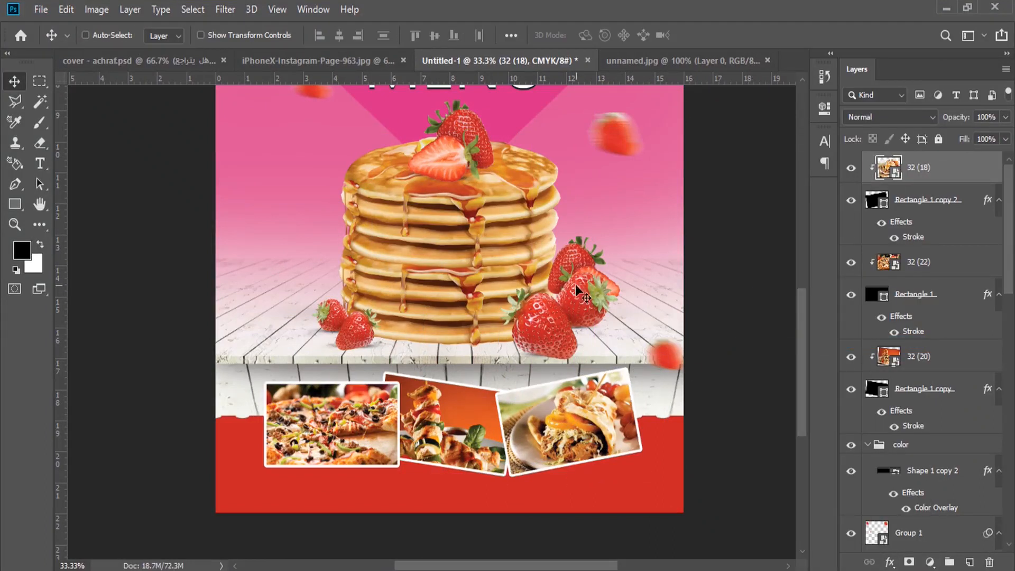